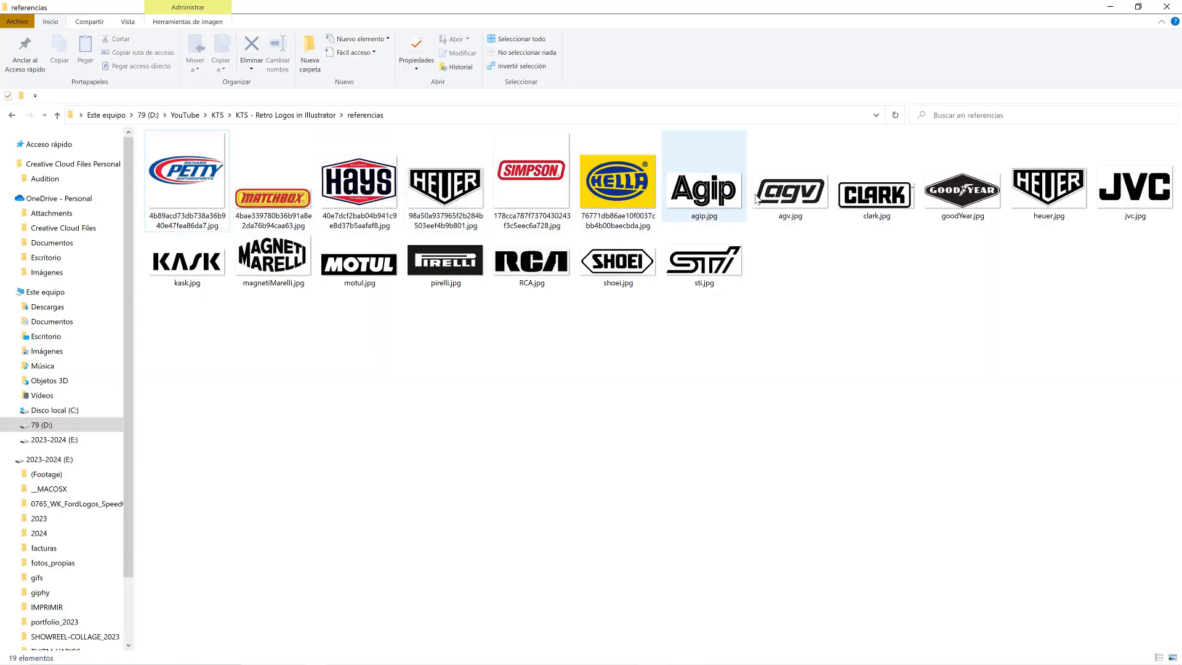
# View the reference logos clark.jpg and magnetiMarelli.jpg up close, and return to the references folder.
pyautogui.doubleClick(875, 194)
pyautogui.scroll(5, 613, 373)
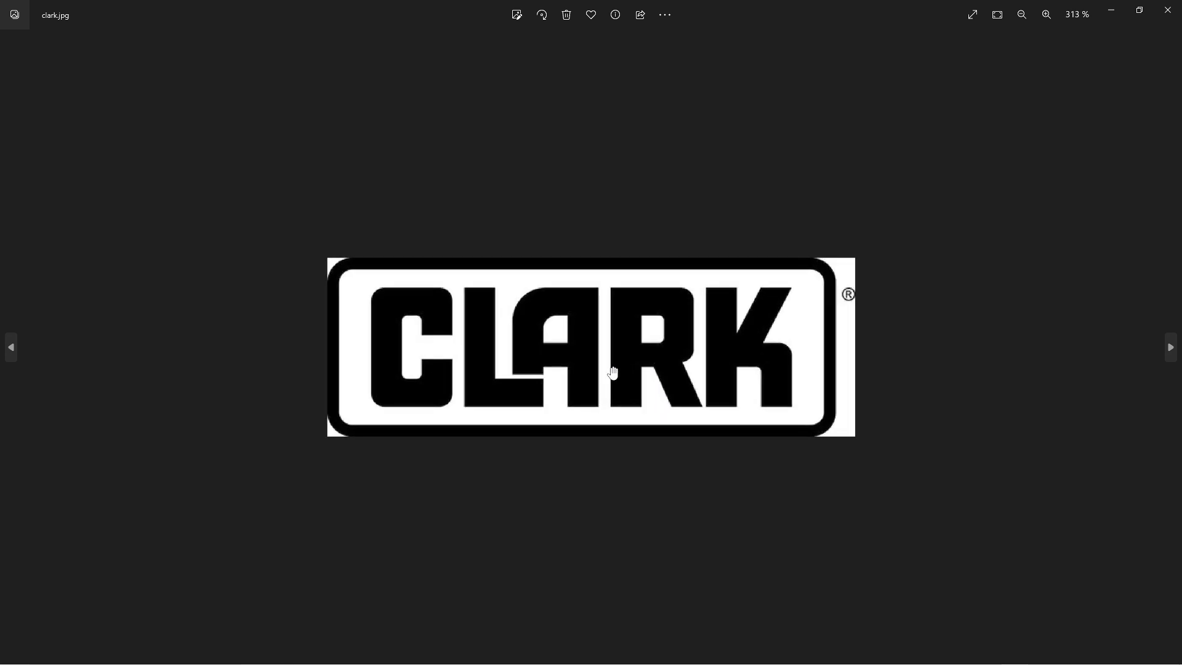
pyautogui.click(1168, 9)
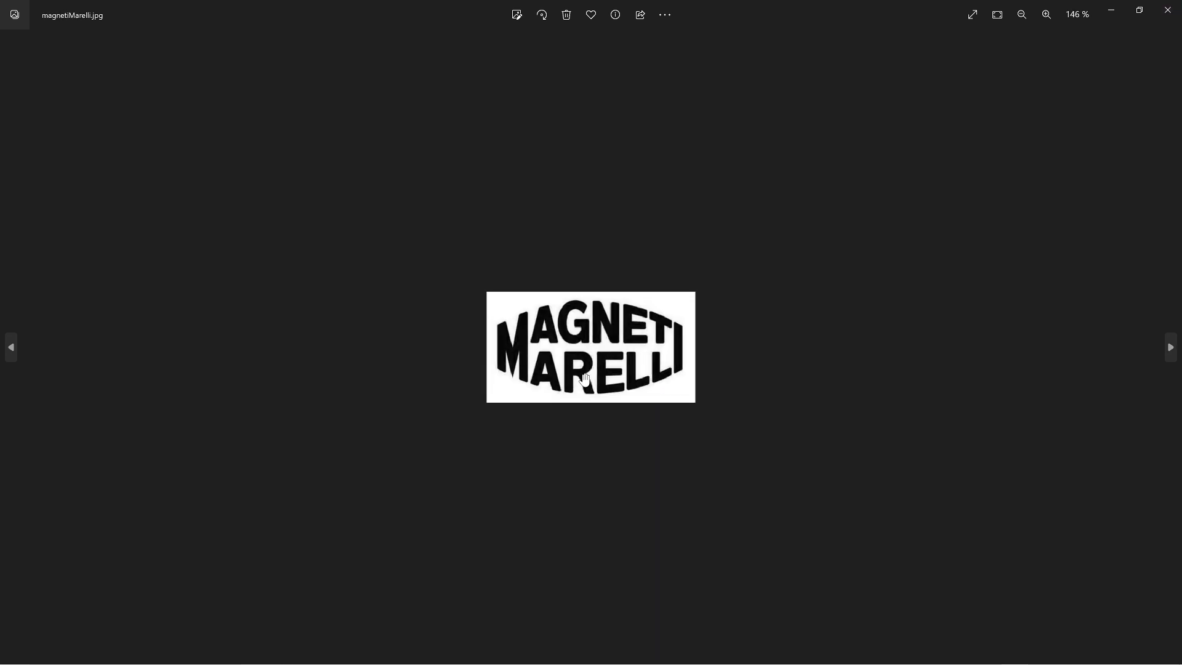
pyautogui.scroll(4, 586, 382)
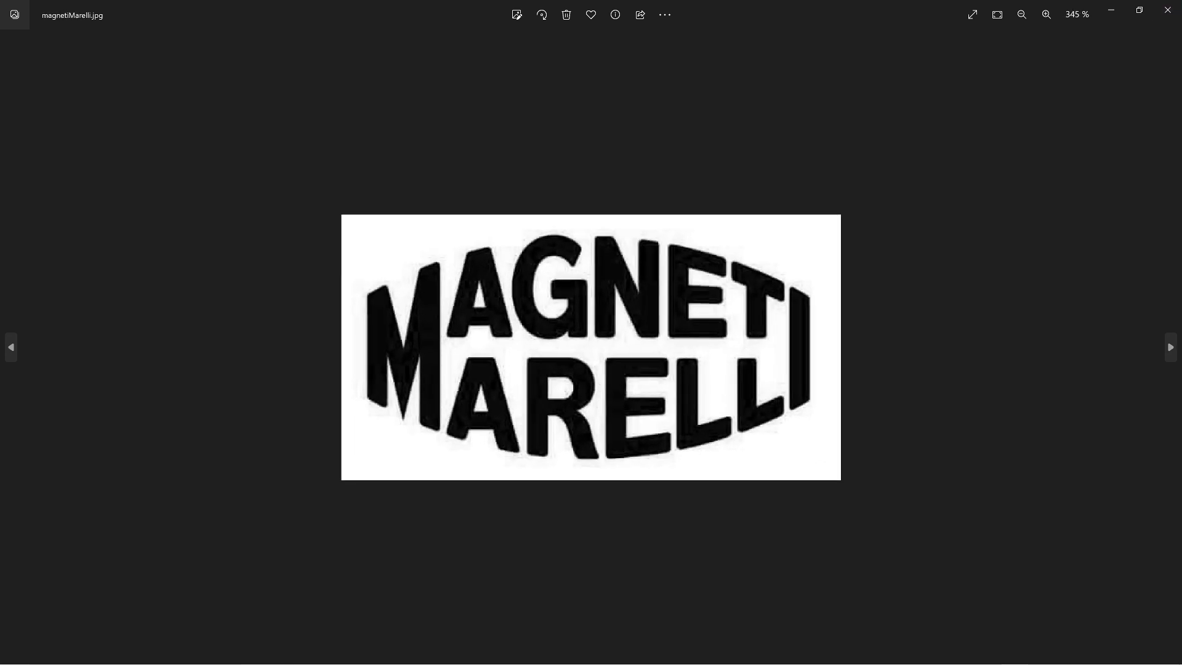
pyautogui.click(1167, 10)
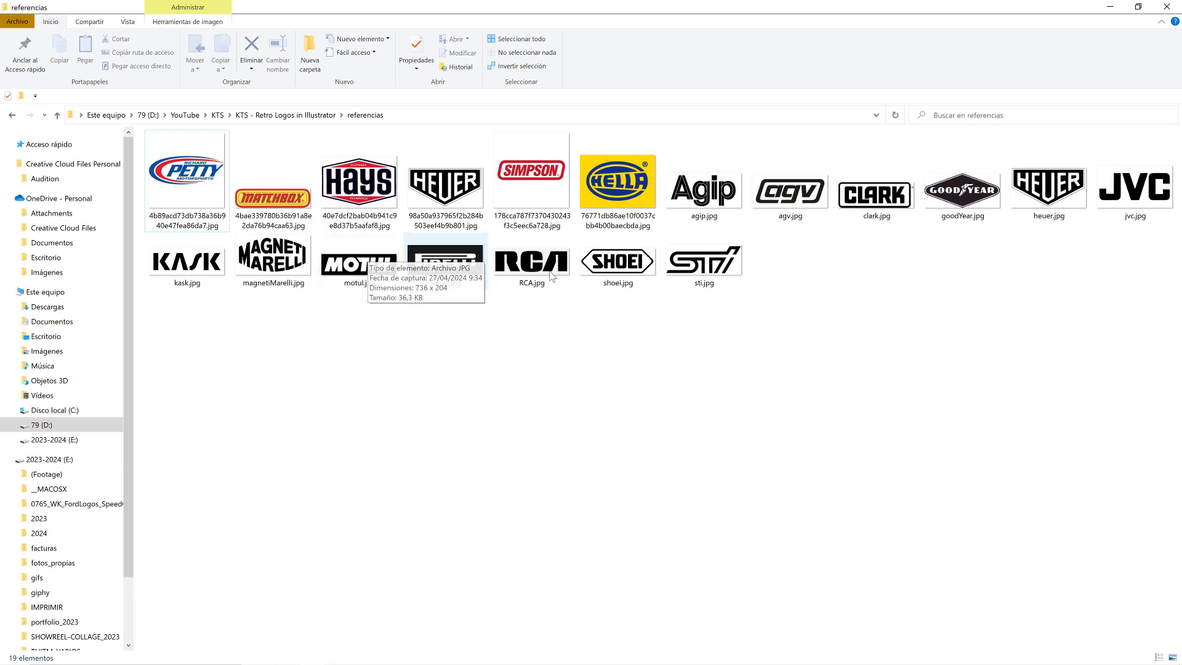
# Switch to Illustrator, select the two finished COOL logos for reference, and bring up the KTS - Retro Logos in Illustrator_Clean.ai document.
pyautogui.click(650, 658)
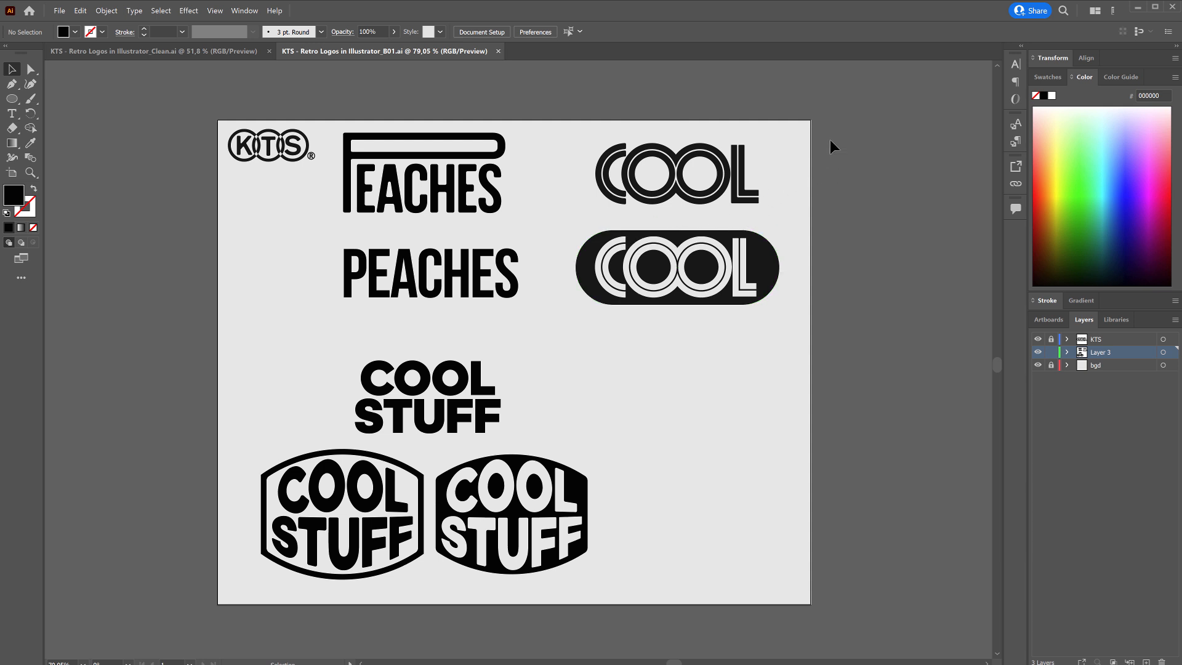
pyautogui.moveTo(828, 140); pyautogui.dragTo(611, 309)
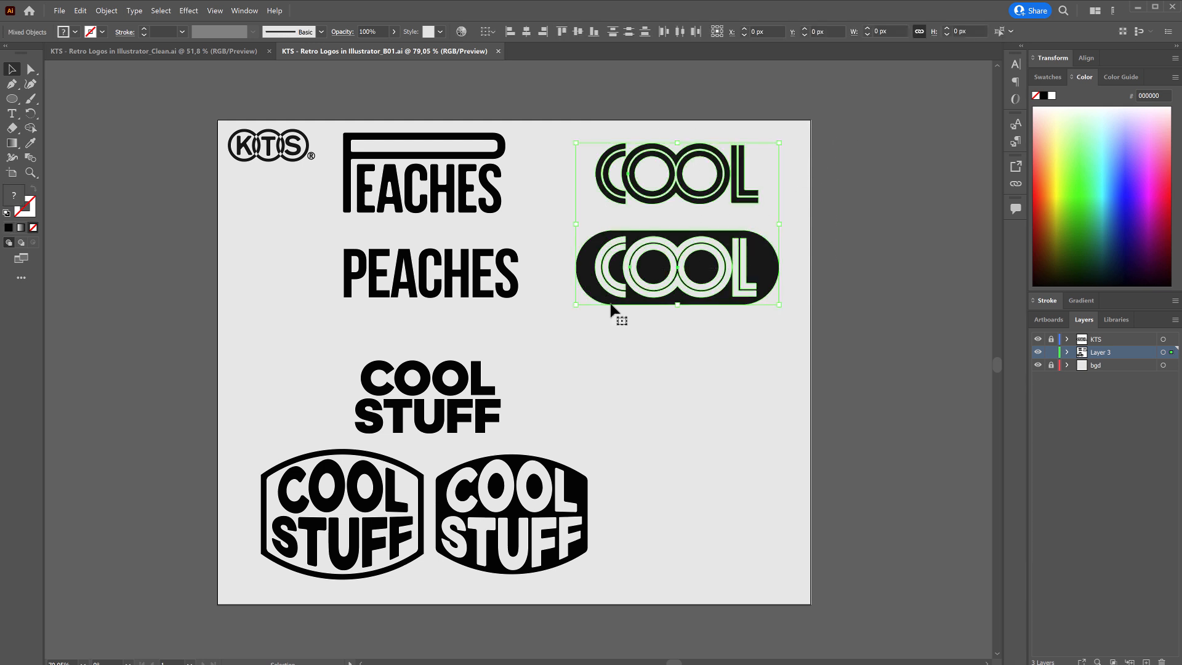
pyautogui.click(224, 55)
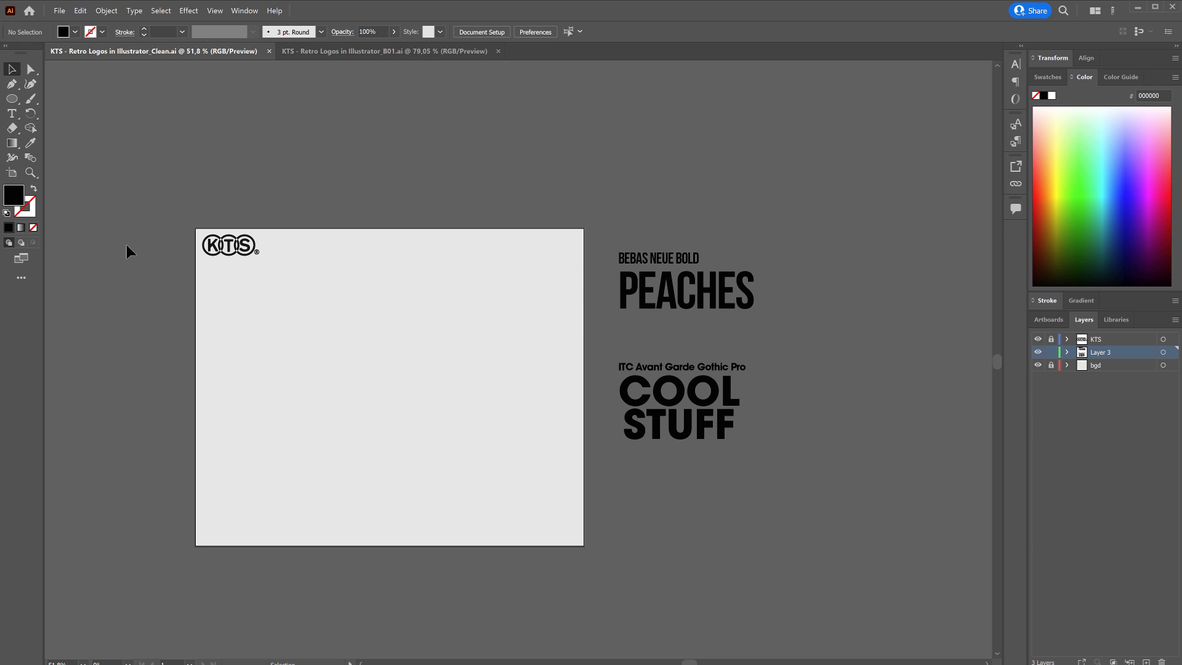
# Draw a circle about 364 px in diameter on the left half of the artboard with the Ellipse tool.
pyautogui.click(13, 99)
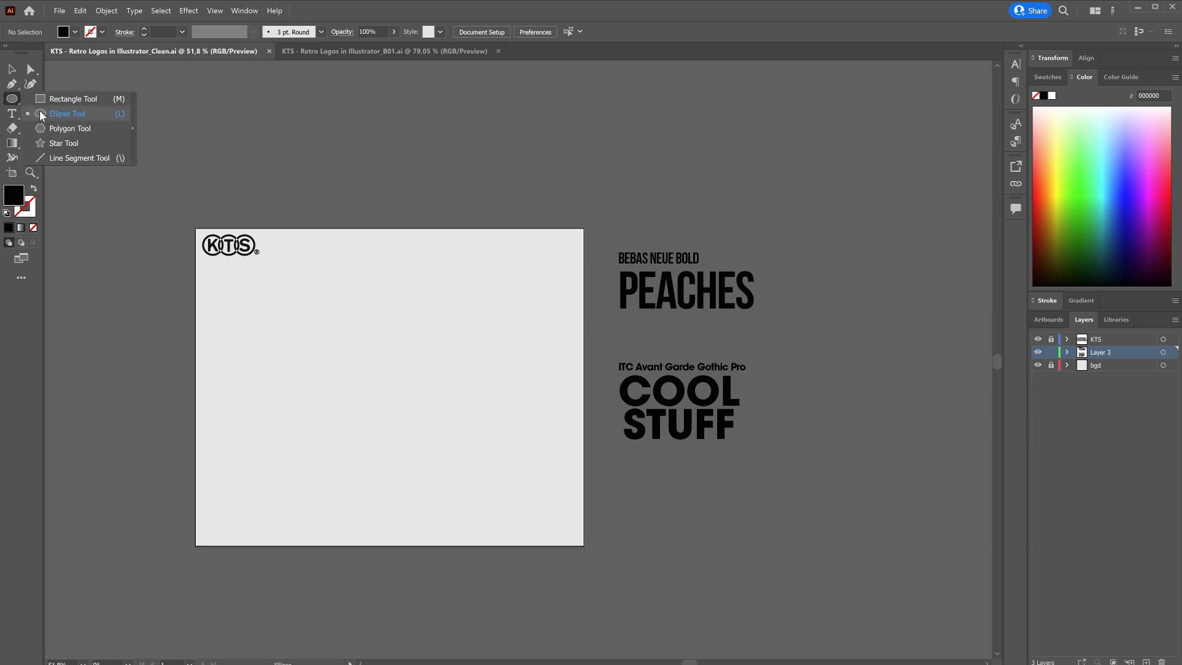
pyautogui.click(40, 115)
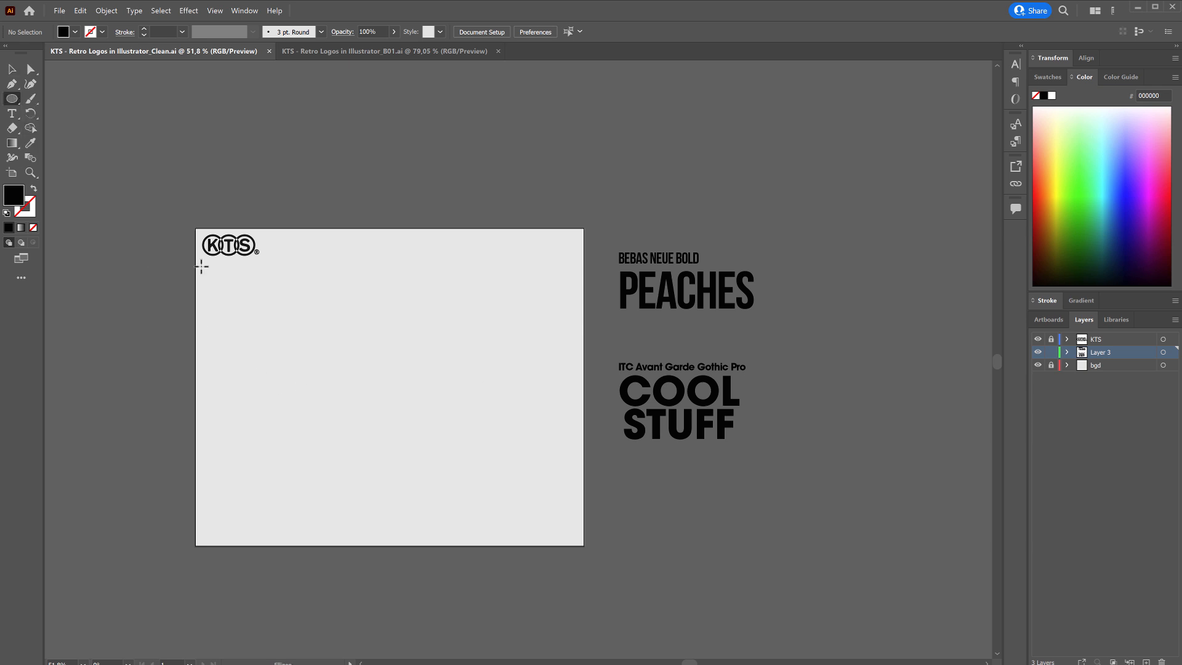
pyautogui.moveTo(249, 376); pyautogui.dragTo(295, 342)
pyautogui.moveTo(281, 355); pyautogui.dragTo(358, 282)
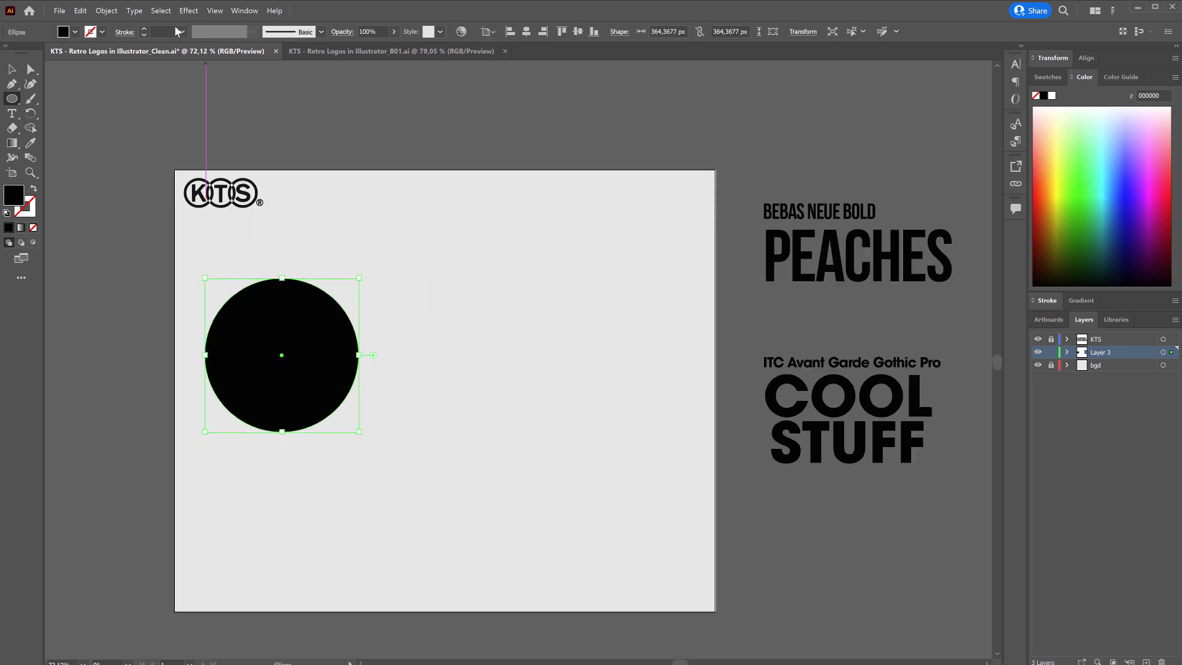
# Swap the circle's fill and stroke, and set the black stroke weight to 100 pt.
pyautogui.click(34, 190)
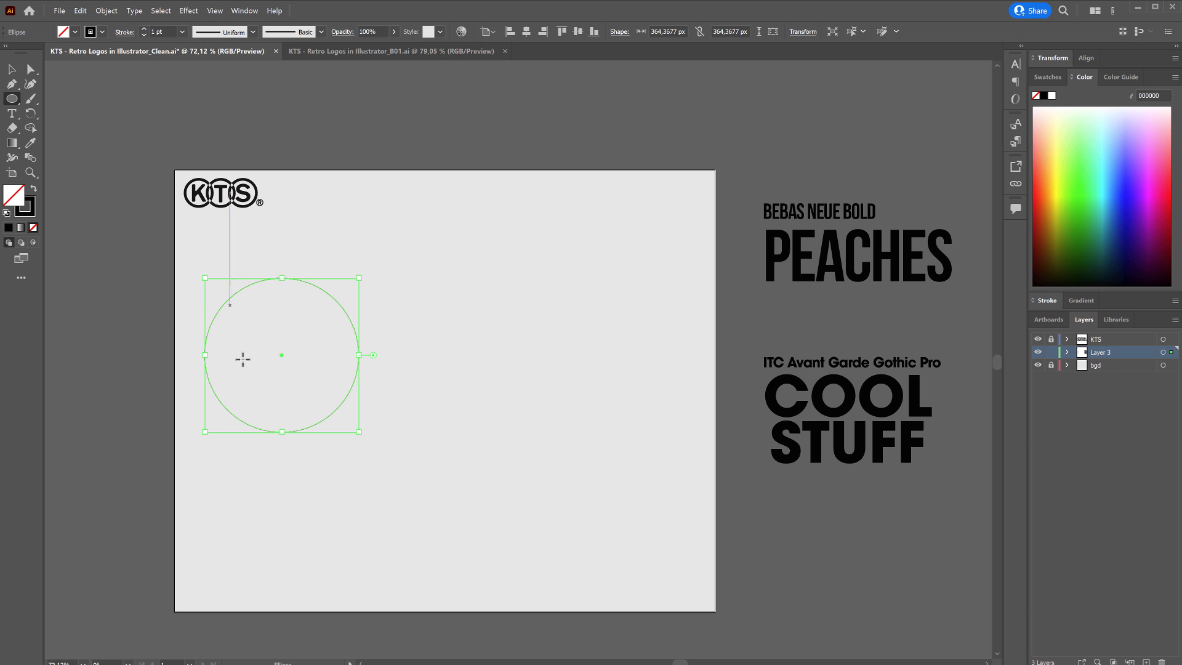
pyautogui.click(183, 32)
pyautogui.click(199, 302)
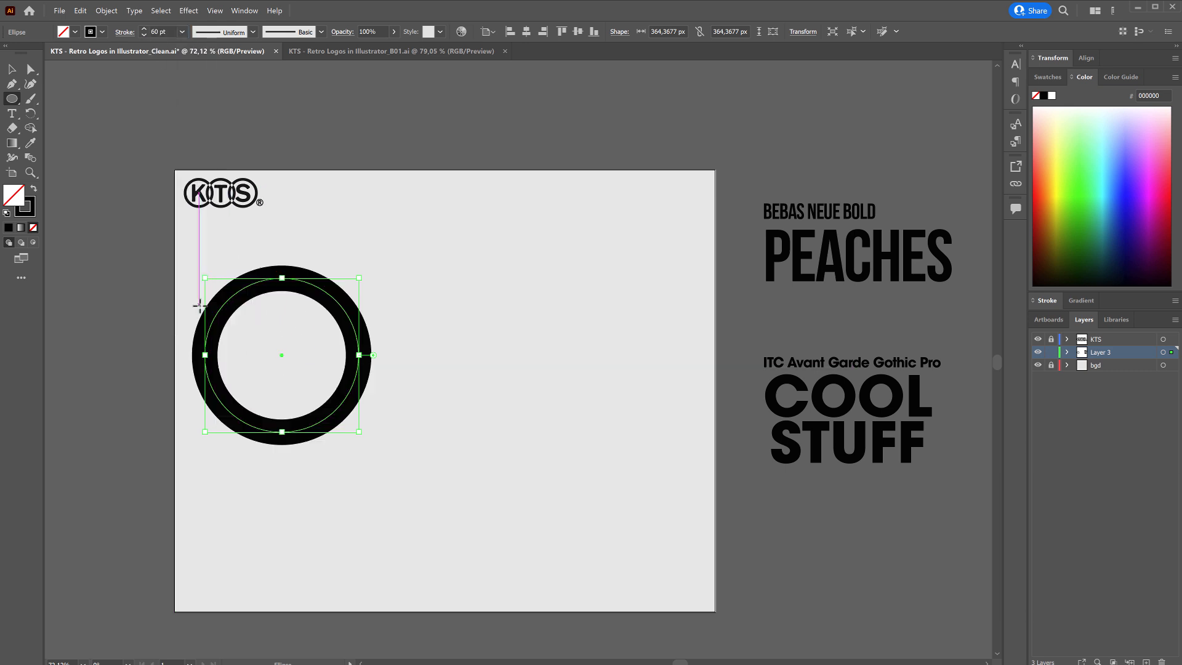
pyautogui.click(183, 31)
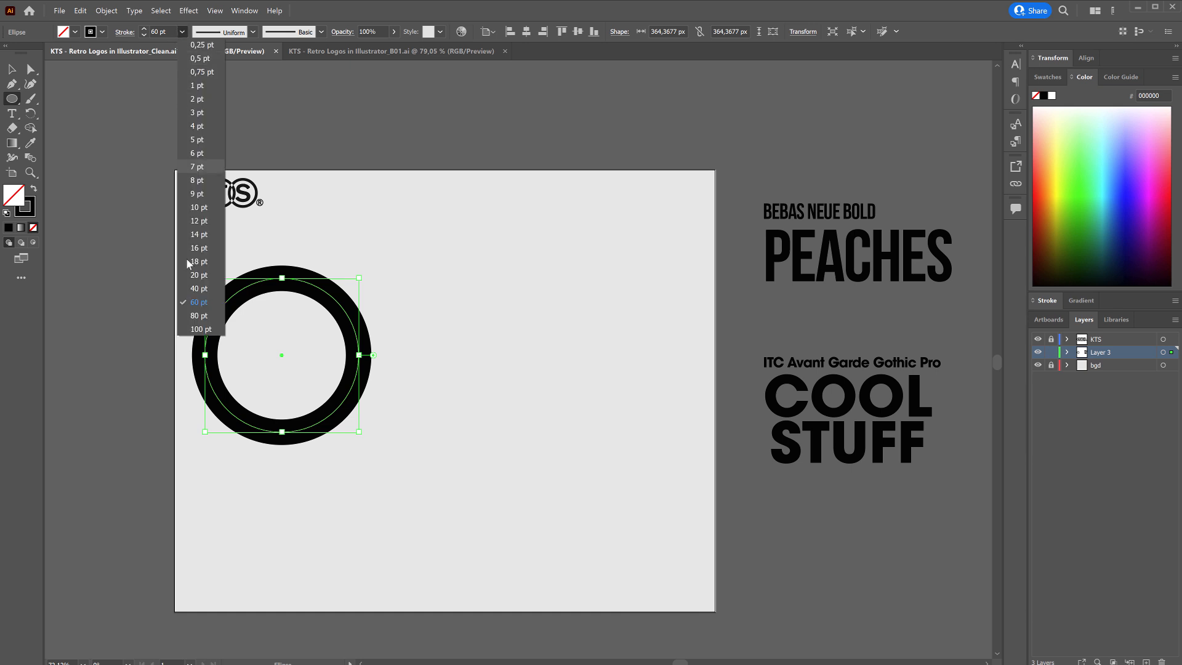
pyautogui.click(199, 331)
# Scale the stroked circle down to about 245 px and place a copy beside it on the right.
pyautogui.press('v')
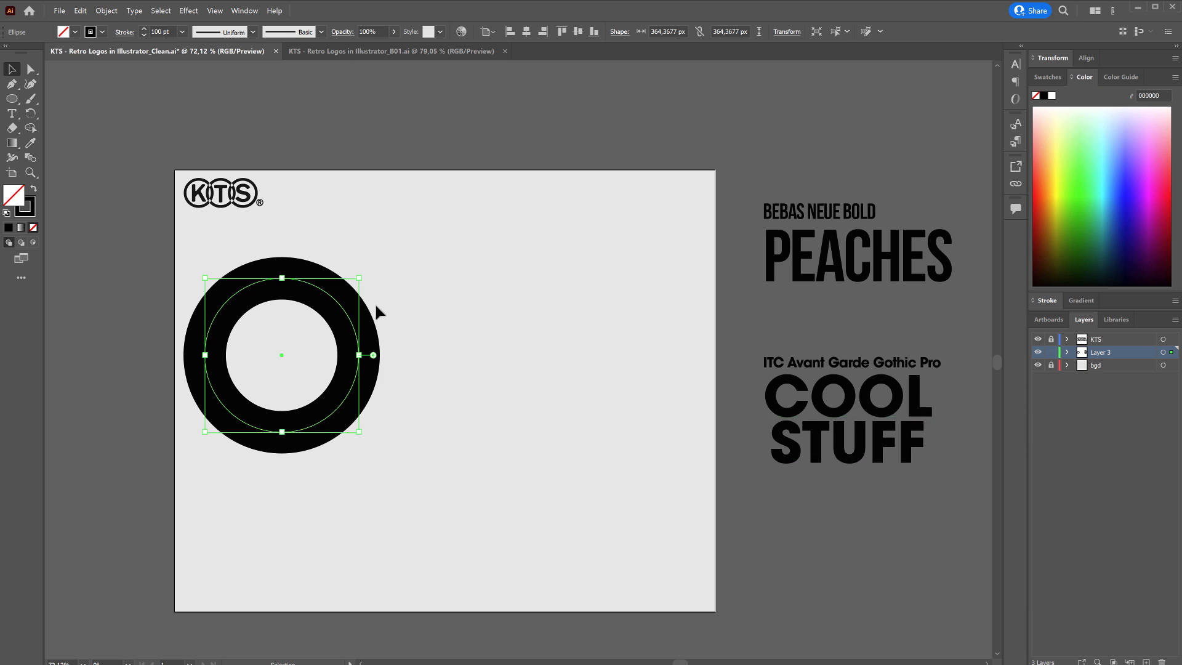
pyautogui.moveTo(358, 277); pyautogui.dragTo(616, 320)
pyautogui.press('Delete')
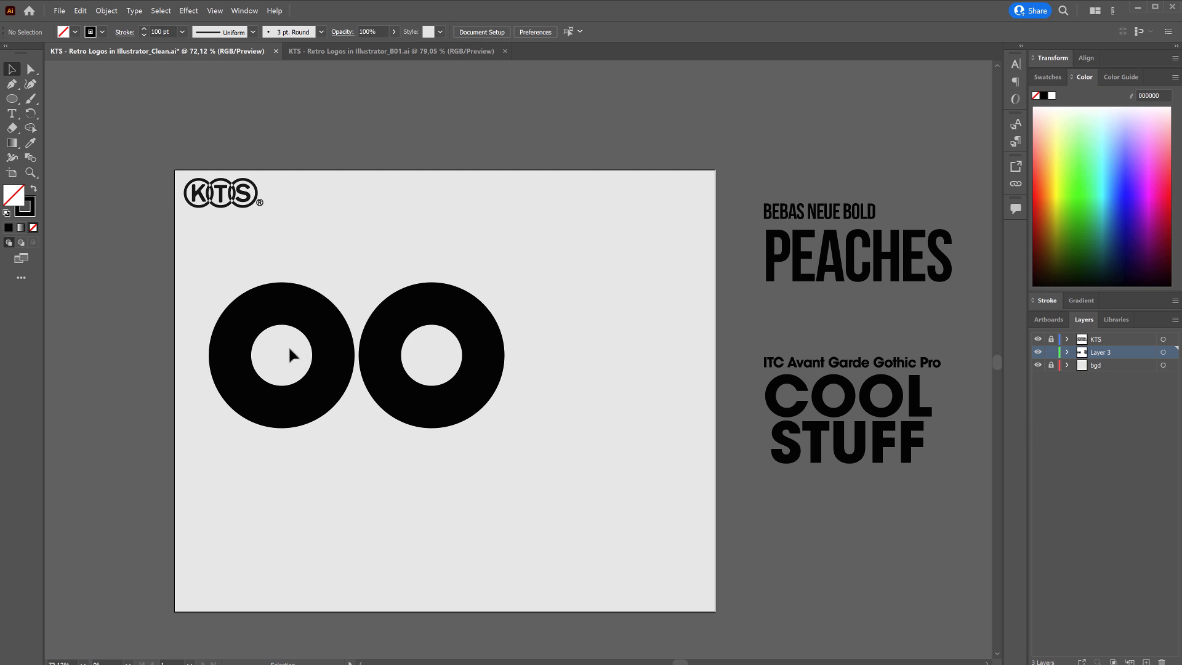
# Delete the right anchor point of the left ring with the Direct Selection tool to form a C.
pyautogui.press('a')
pyautogui.click(335, 358)
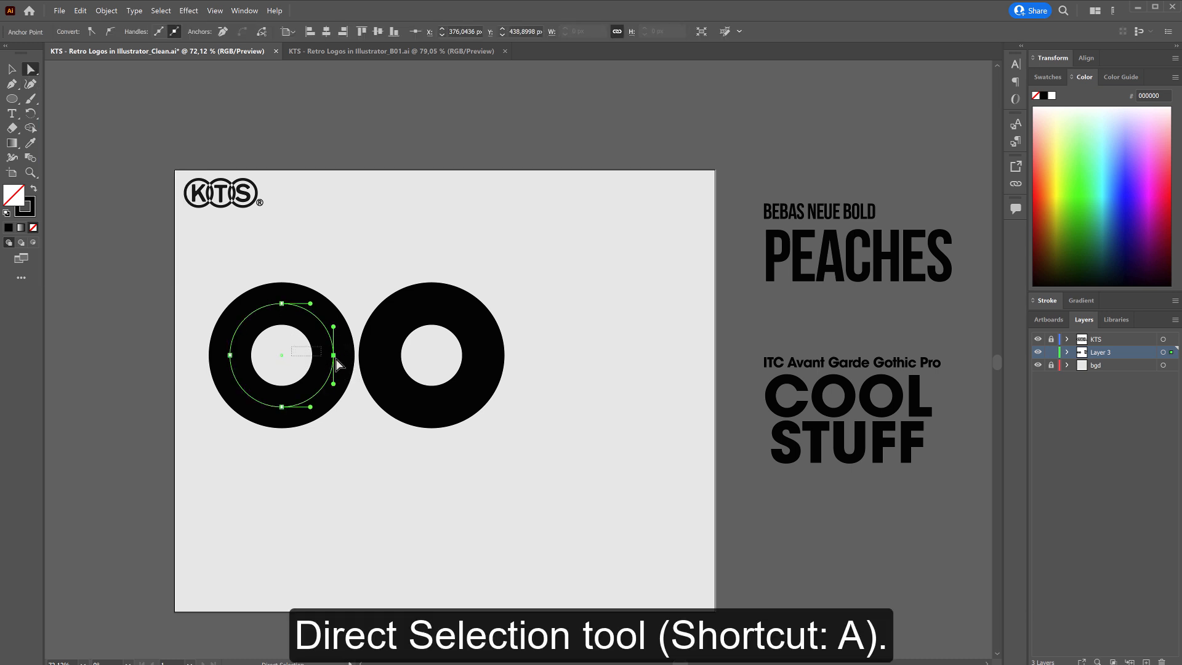
pyautogui.press('Delete')
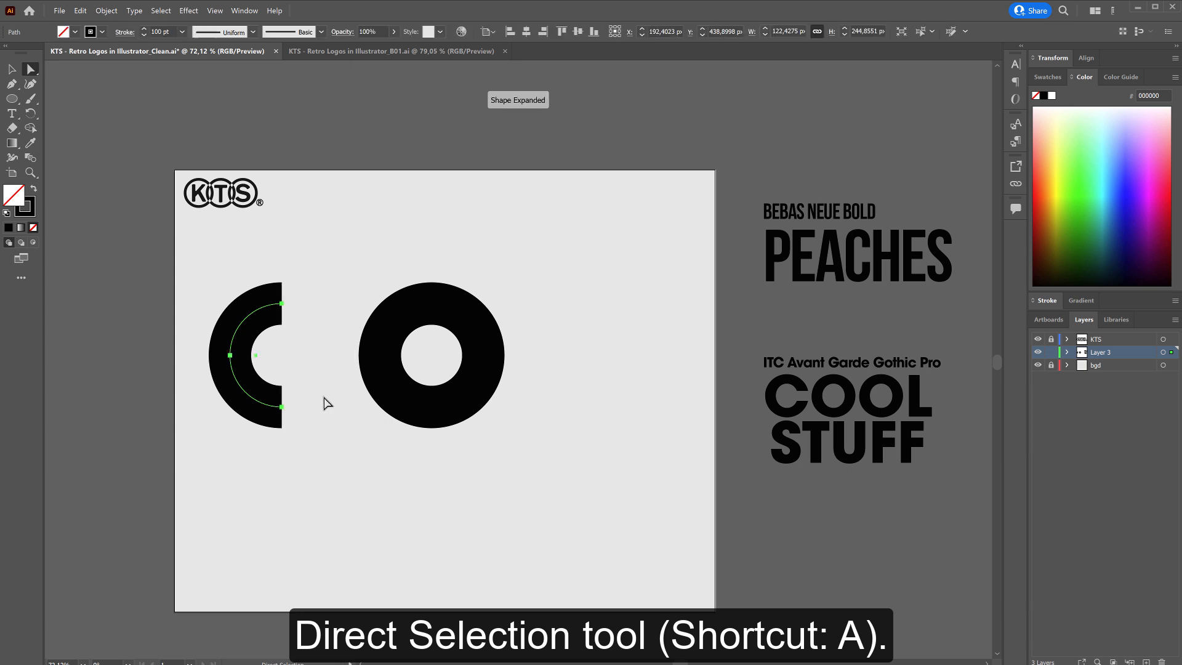
pyautogui.click(321, 480)
pyautogui.press('v')
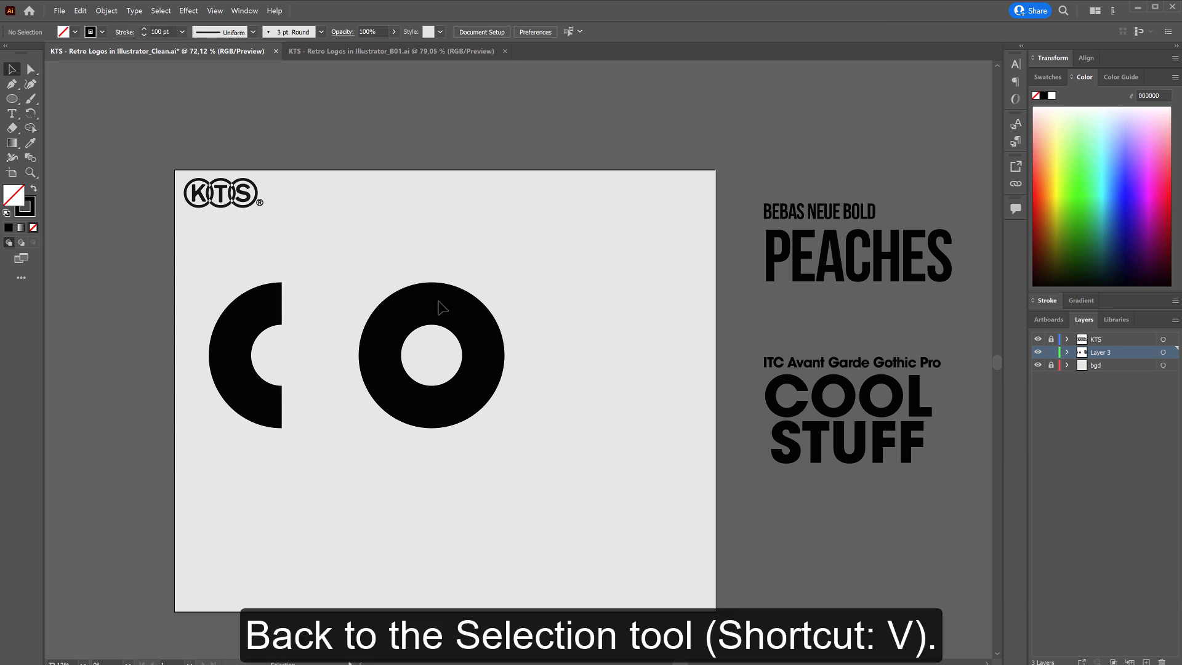
# Move the full ring left until it sits right beside the open ends of the C.
pyautogui.click(460, 346)
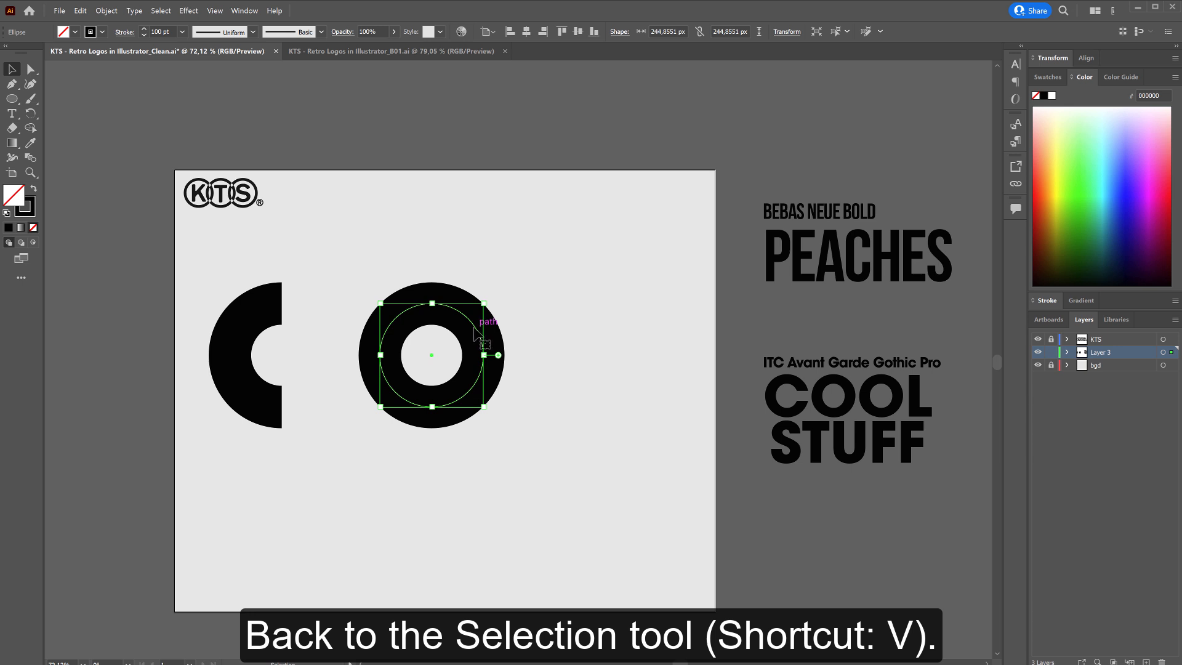
pyautogui.moveTo(471, 334); pyautogui.dragTo(403, 341)
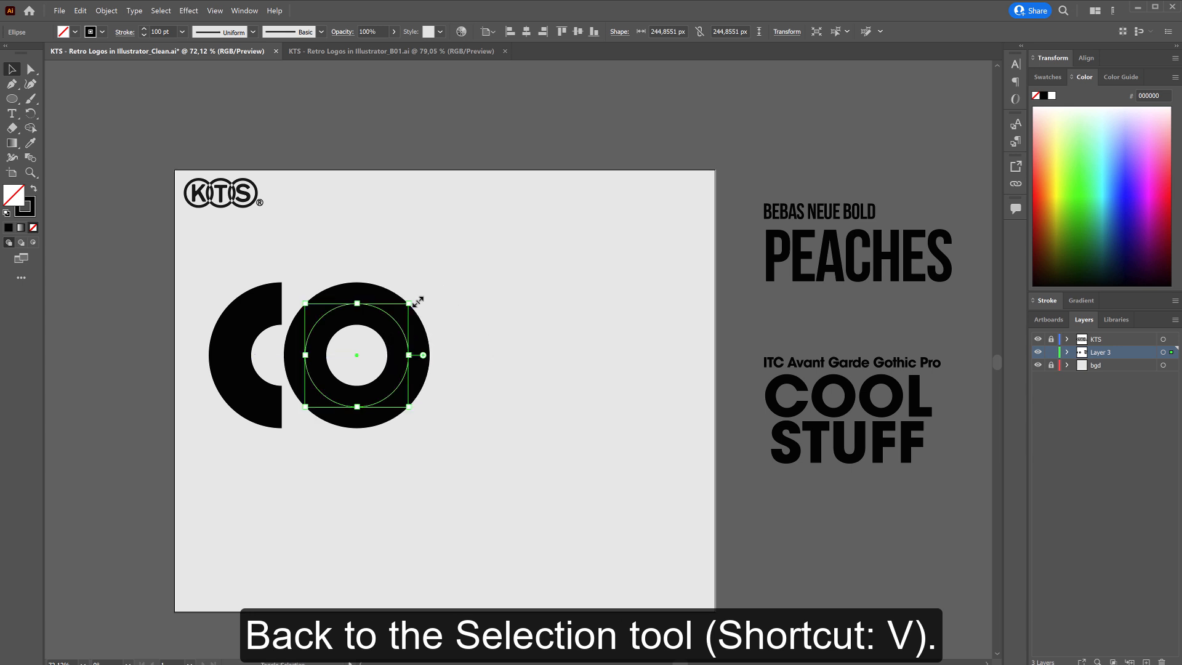
pyautogui.click(452, 305)
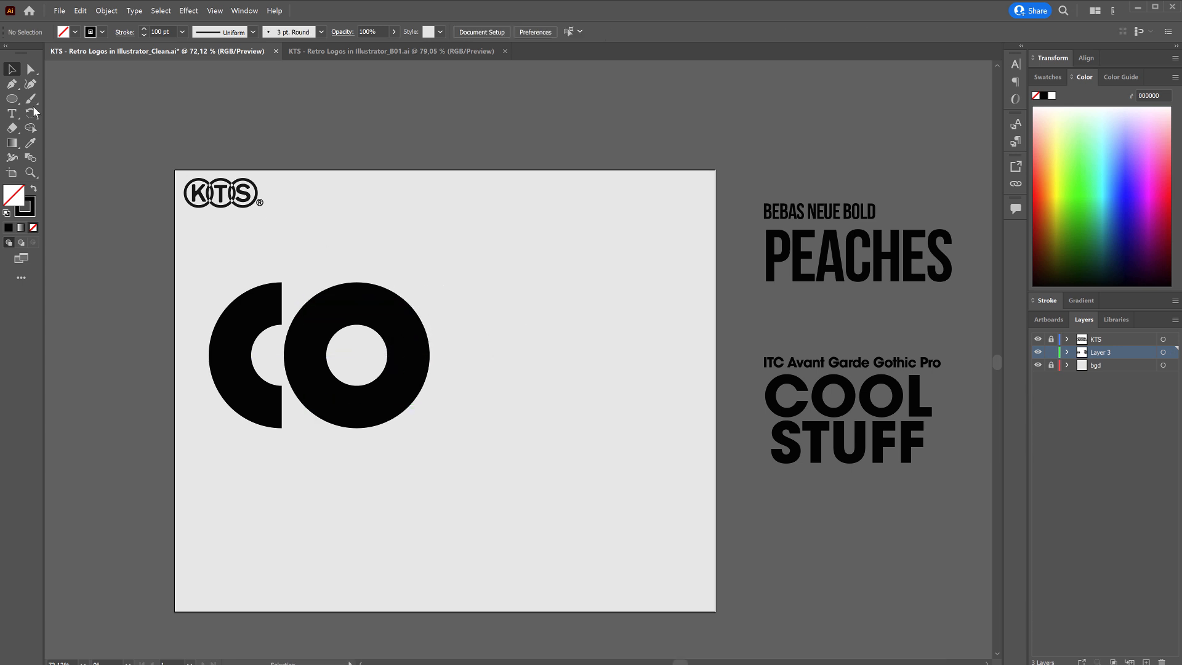
# Draw a square of about 259 px to the right of the O and align it vertically with the O's centre.
pyautogui.click(25, 102)
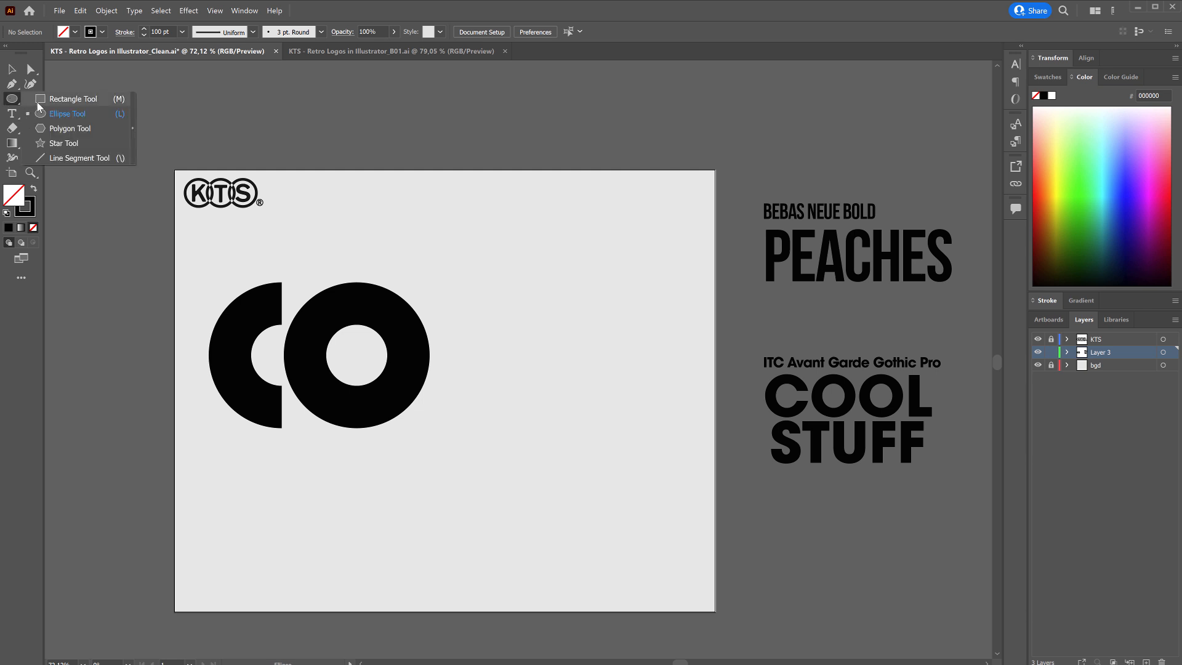
pyautogui.click(42, 100)
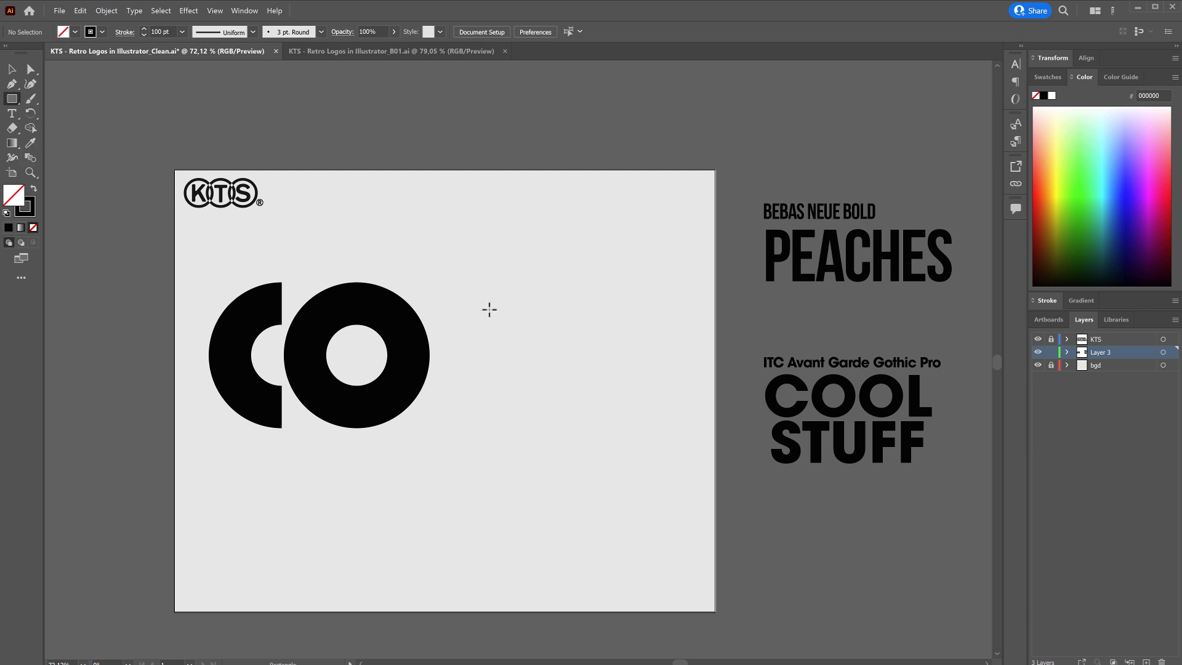
pyautogui.moveTo(474, 288); pyautogui.dragTo(581, 394)
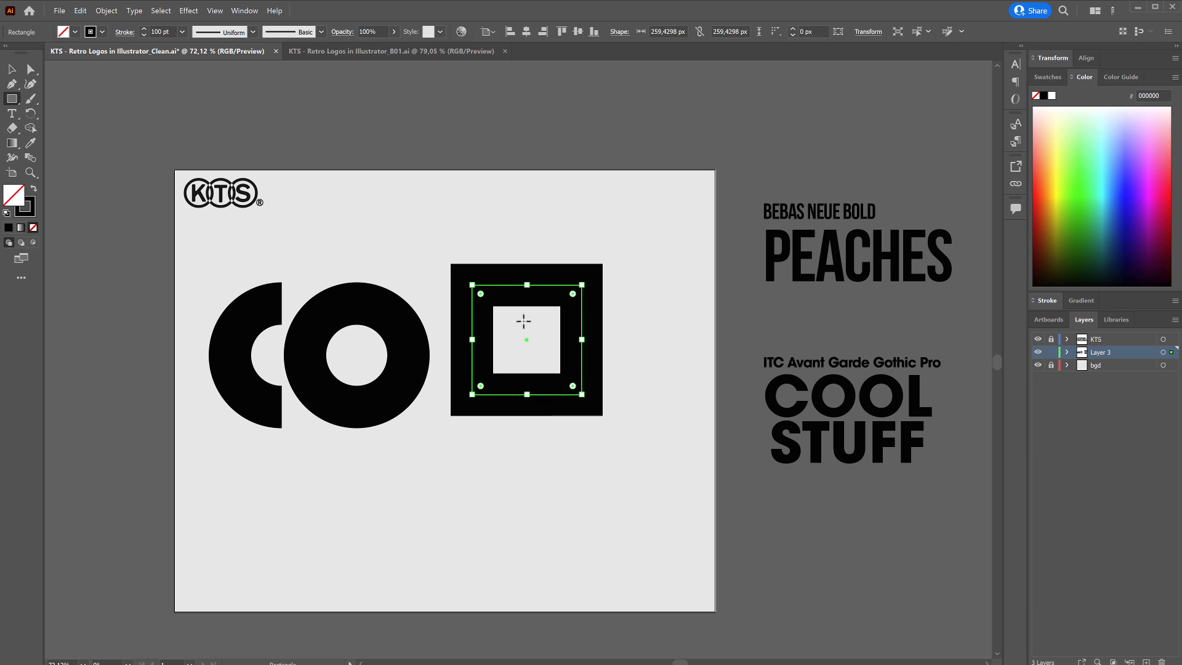
pyautogui.press('v')
pyautogui.moveTo(515, 292); pyautogui.dragTo(510, 308)
# Delete the square's upper-right anchor point to turn it into an L.
pyautogui.press('a')
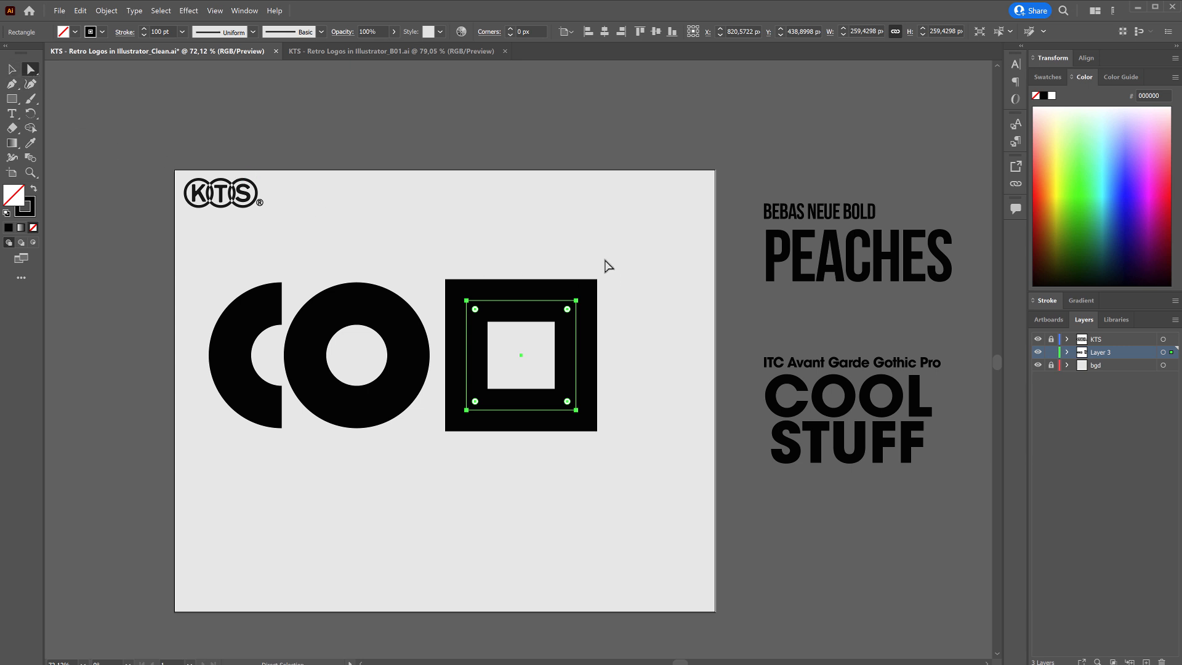
pyautogui.click(576, 301)
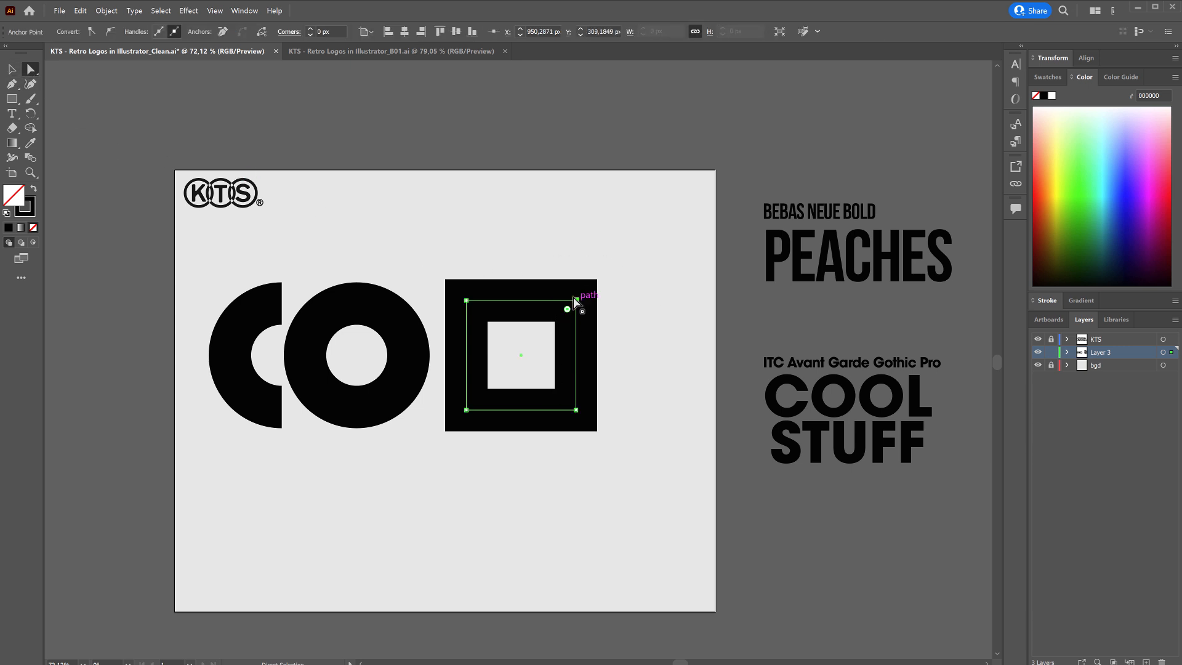
pyautogui.press('Delete')
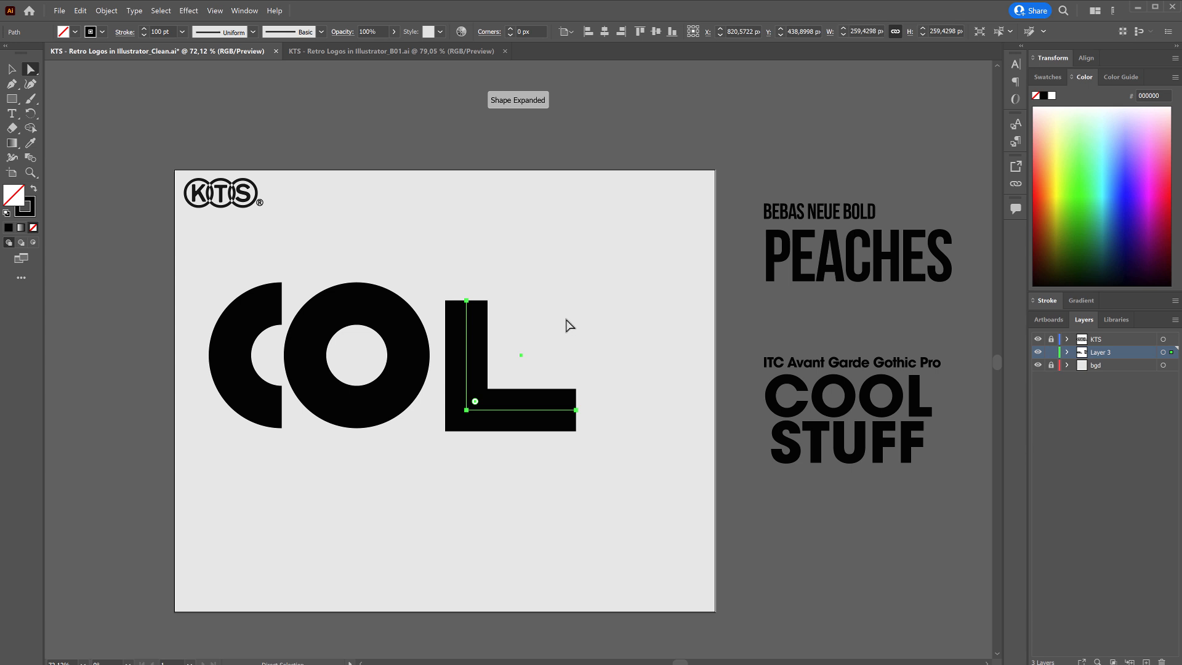
pyautogui.hotkey('ctrl', 'z')
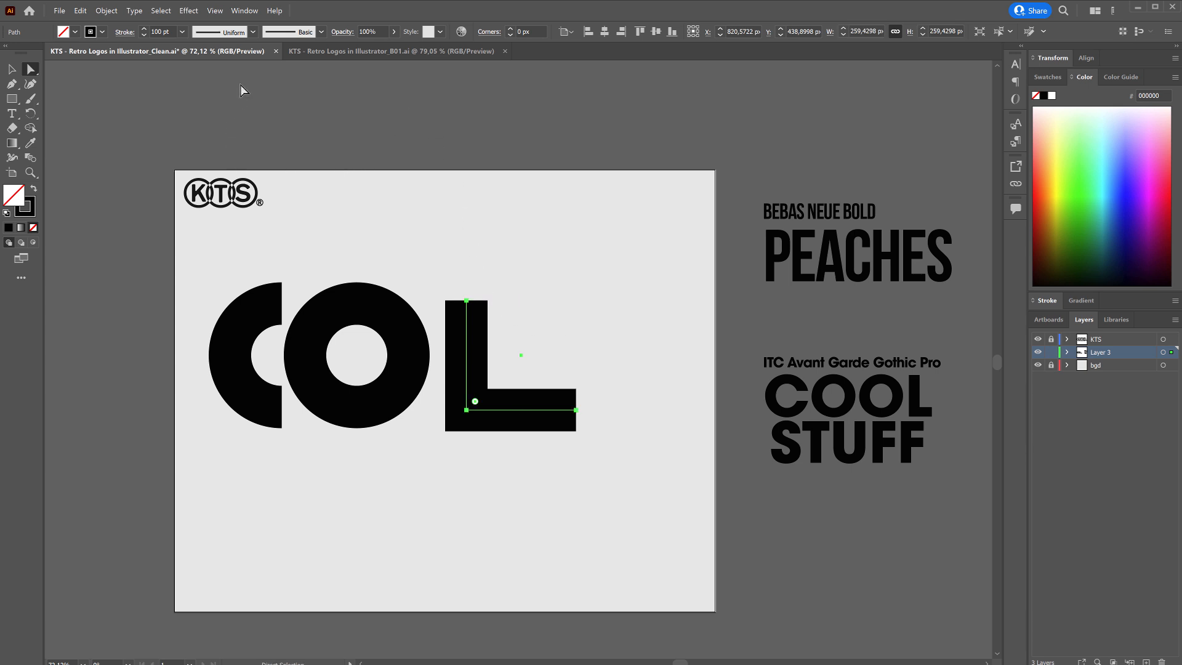
# Show the rulers and place a horizontal guide along the top edge of the C and O.
pyautogui.press('ctrl')
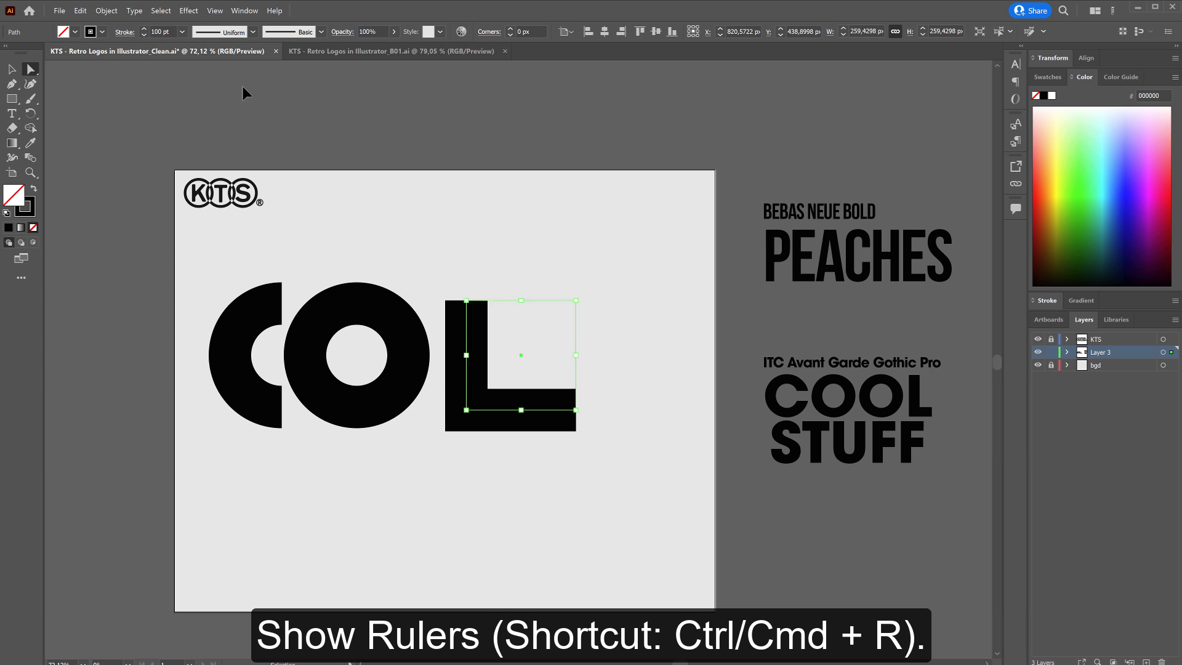
pyautogui.hotkey('ctrl', 'r')
pyautogui.moveTo(242, 67); pyautogui.dragTo(284, 281)
# Raise the L's top anchor point to extend its stem up to the horizontal guide.
pyautogui.click(466, 301)
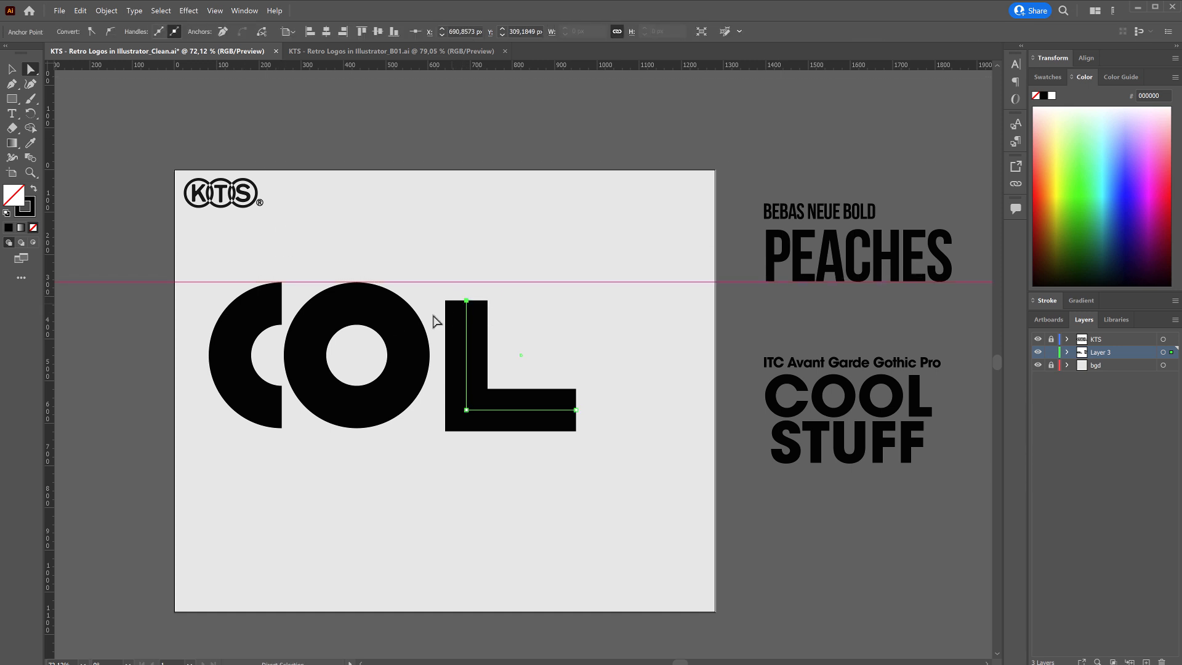
pyautogui.hotkey('ctrl', 'space')
pyautogui.moveTo(414, 328); pyautogui.dragTo(479, 243)
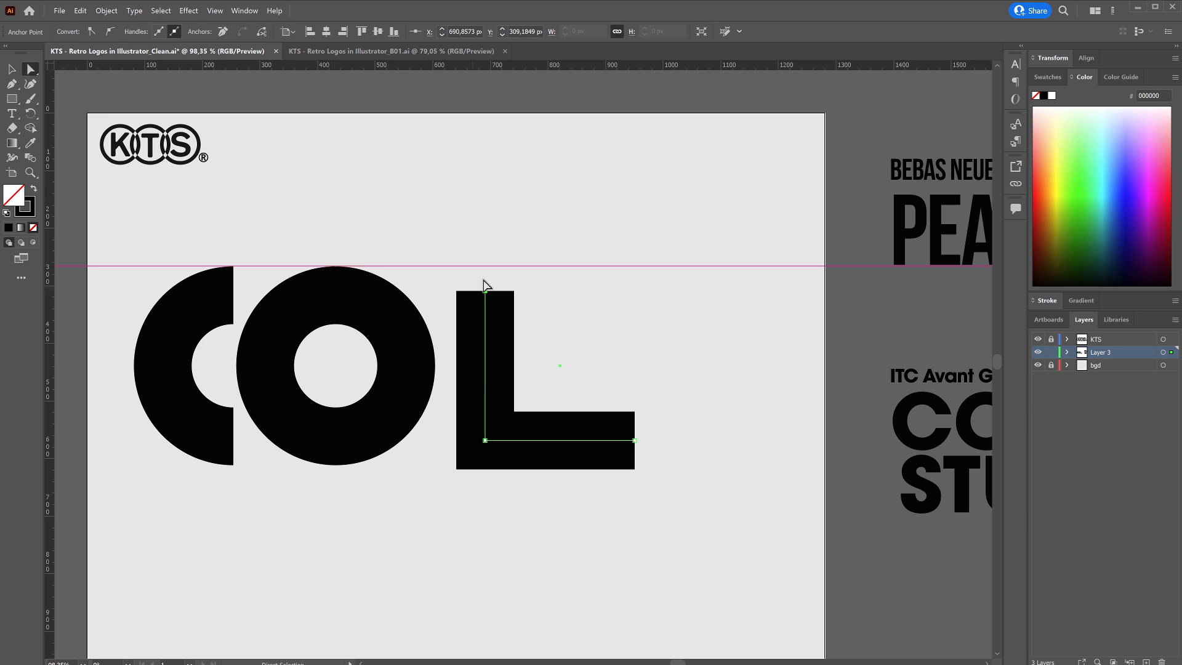
pyautogui.moveTo(485, 290); pyautogui.dragTo(486, 268)
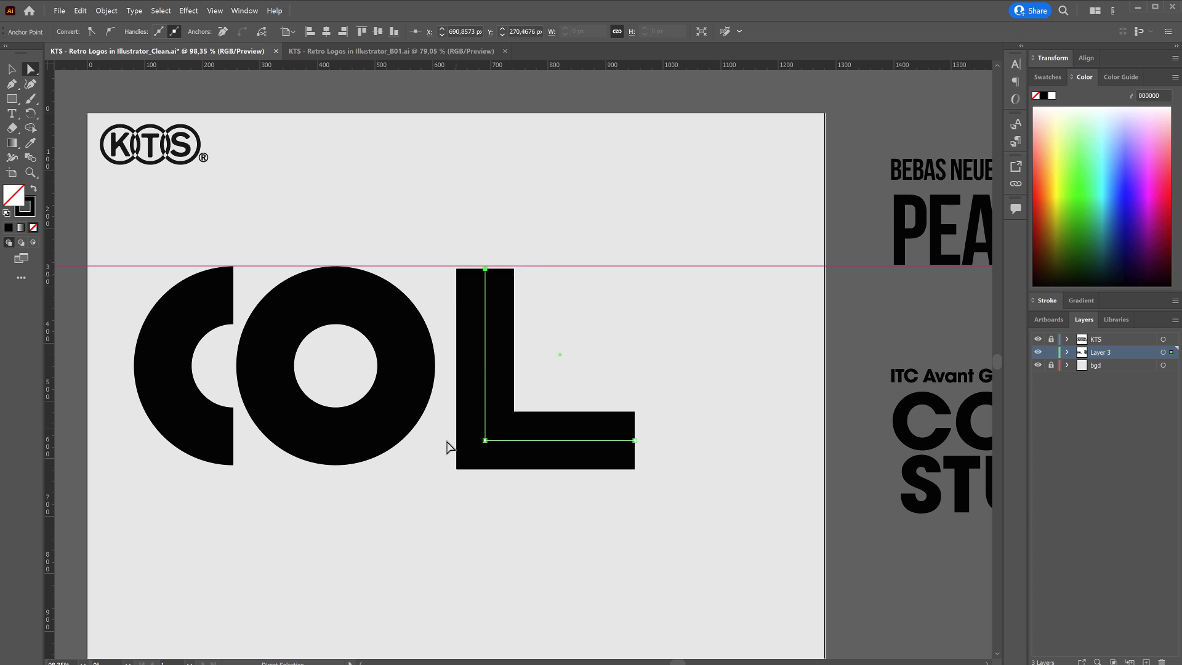
# Shorten the L's foot to about 134 px and move the L right, leaving space for a second O.
pyautogui.moveTo(634, 441); pyautogui.dragTo(568, 439)
pyautogui.press('v')
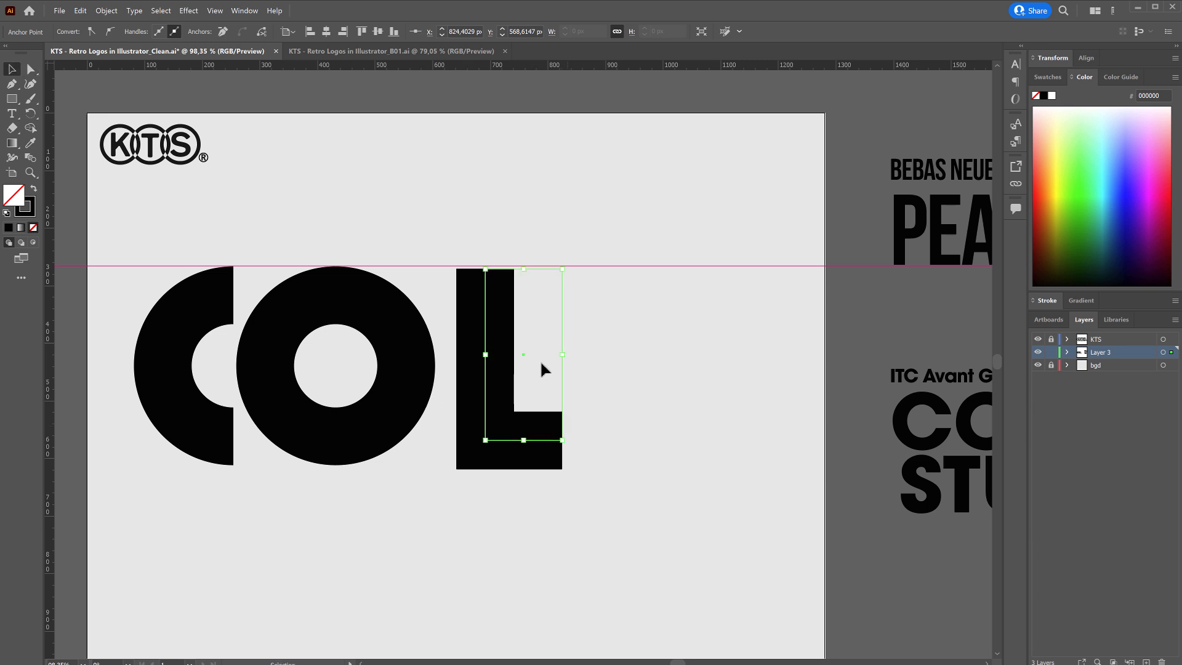
pyautogui.moveTo(482, 397); pyautogui.dragTo(636, 398)
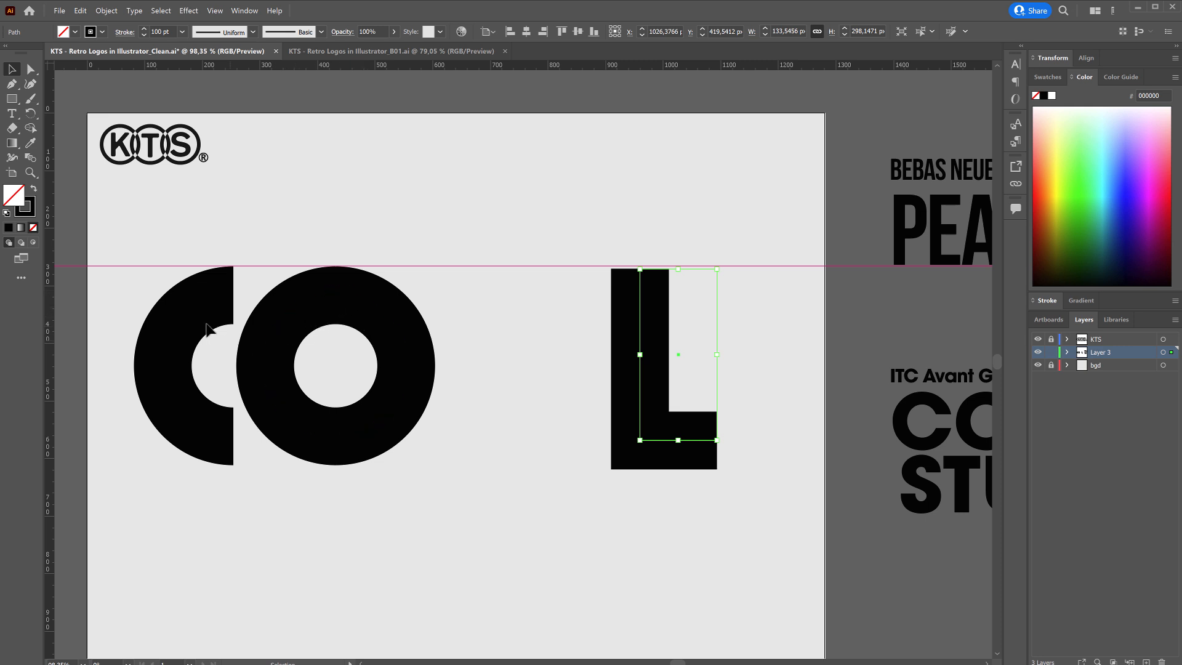
# Copy the C, O and L paths and paste the copies in place over the originals.
pyautogui.moveTo(107, 348); pyautogui.dragTo(567, 363)
pyautogui.hotkey('ctrl', 'a')
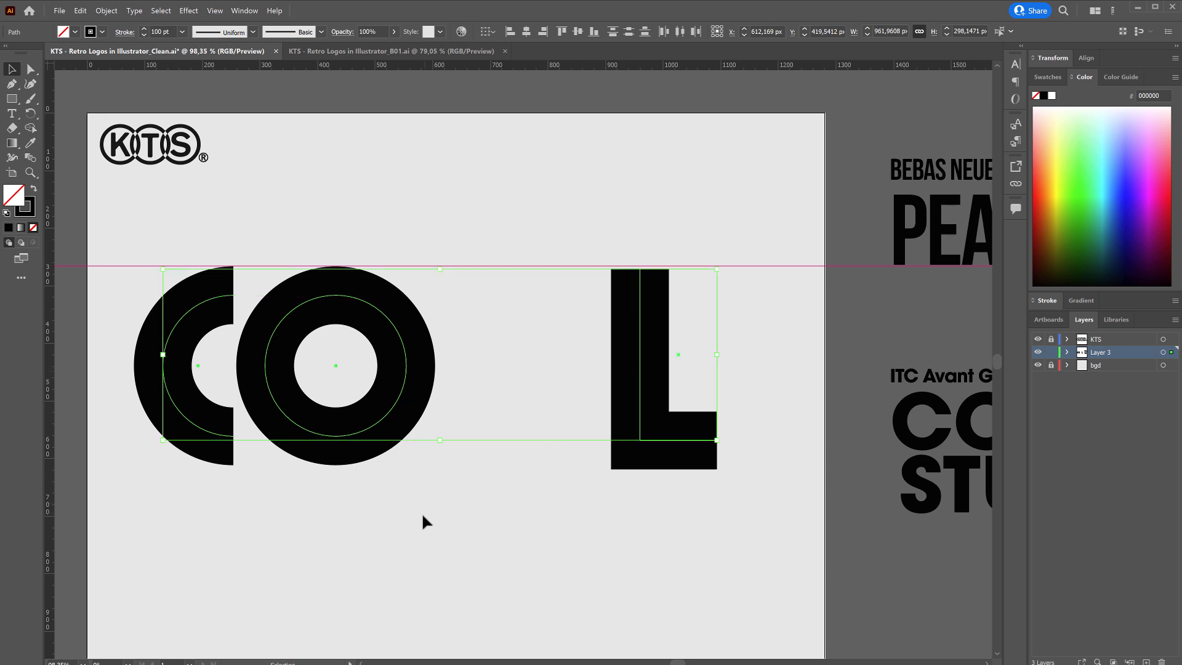
pyautogui.press('a')
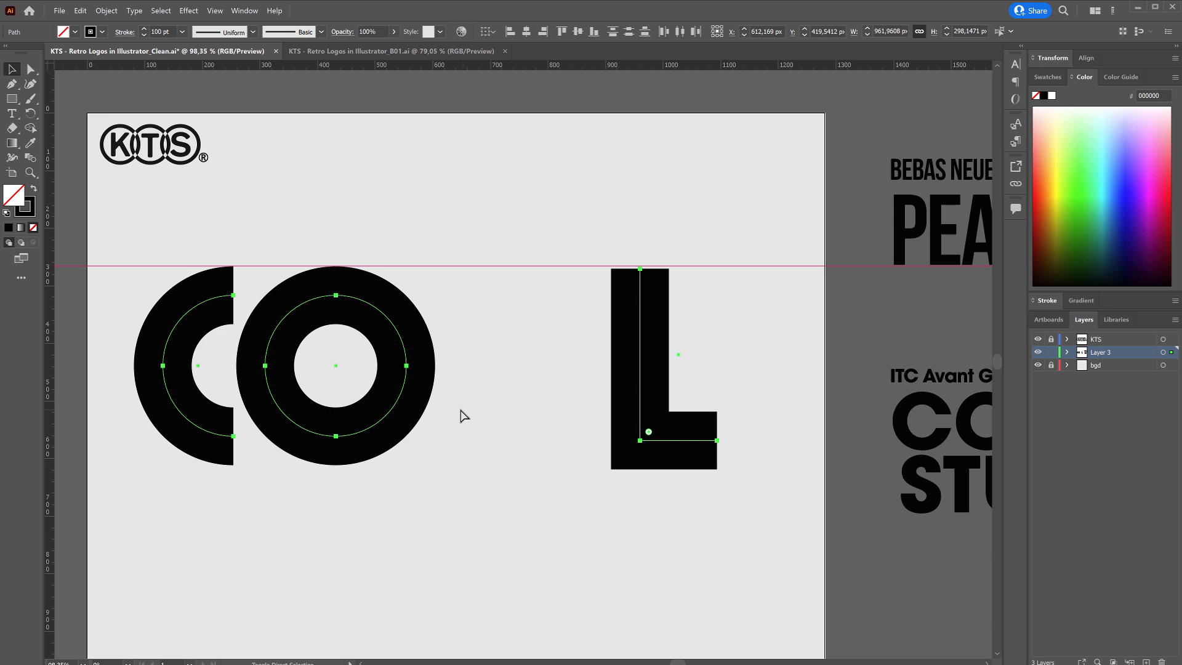
pyautogui.hotkey('shift', 'ctrl', 'v')
pyautogui.click(80, 11)
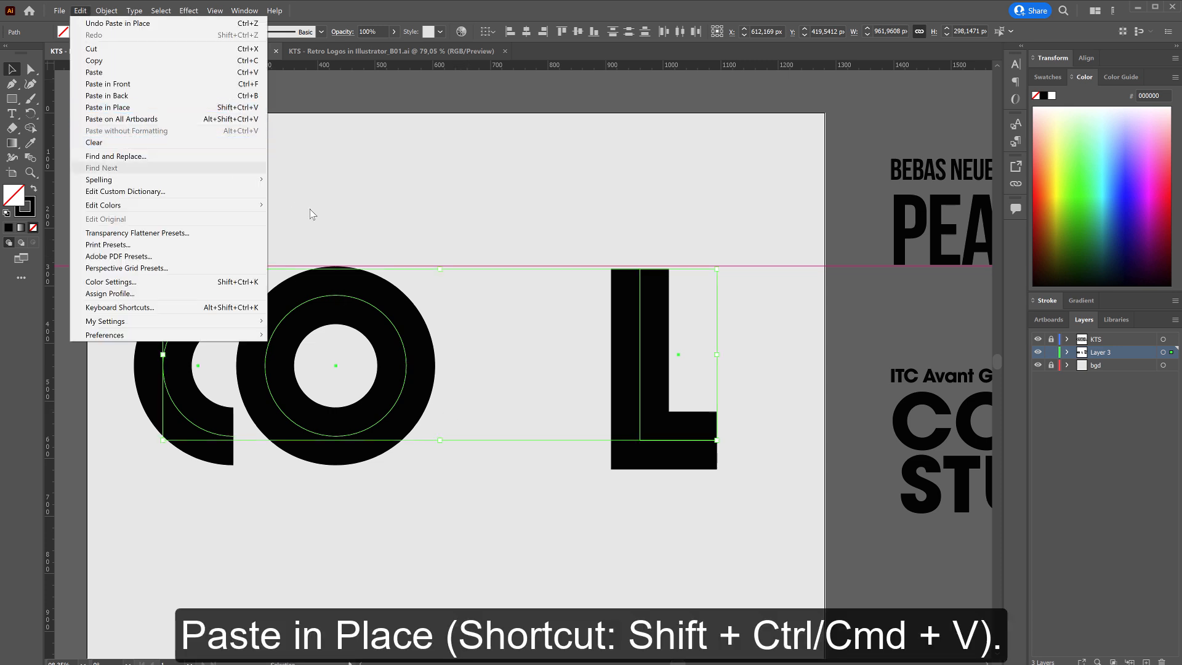
# Set the stroke colour of the pasted letter copies to white (FFFFFF).
pyautogui.click(29, 213)
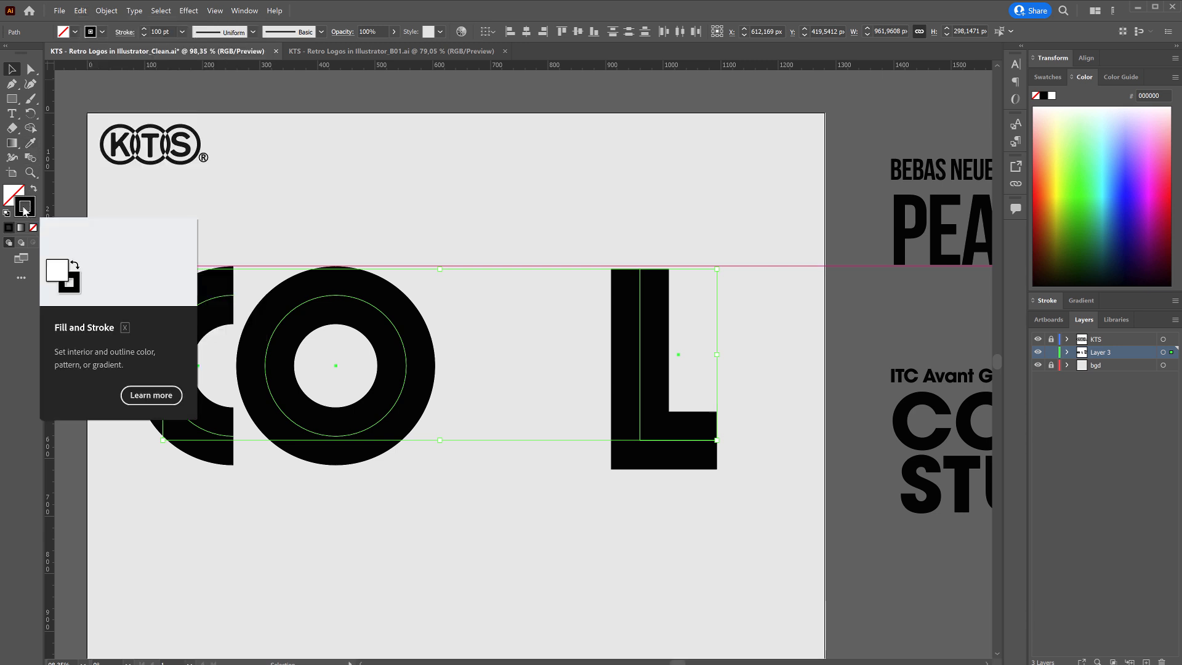
pyautogui.doubleClick(25, 209)
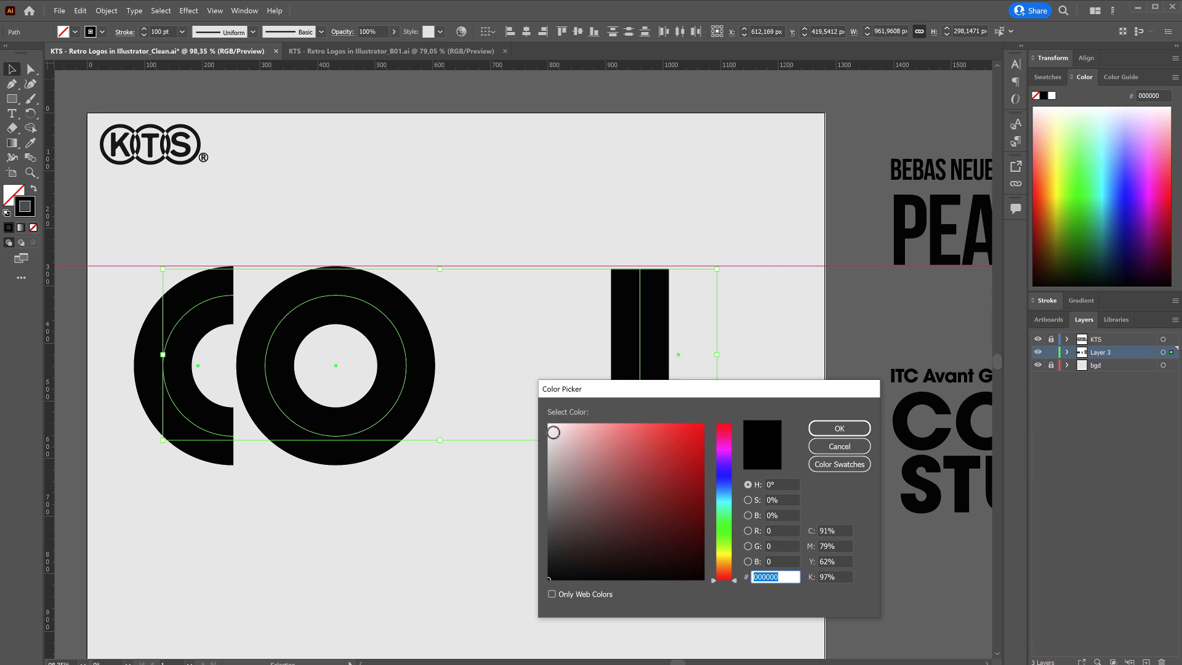
pyautogui.moveTo(554, 432); pyautogui.dragTo(534, 403)
pyautogui.click(828, 429)
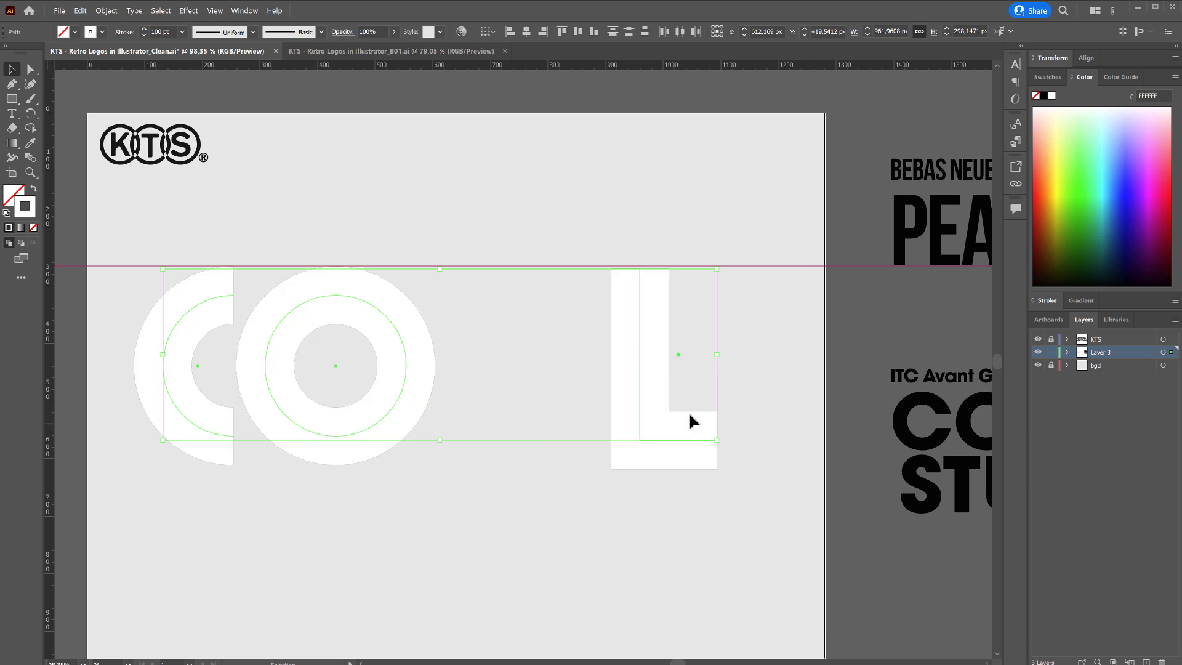
# Reduce the stroke weight of the white copies to 14 pt to form thin lines inside the letters.
pyautogui.click(182, 31)
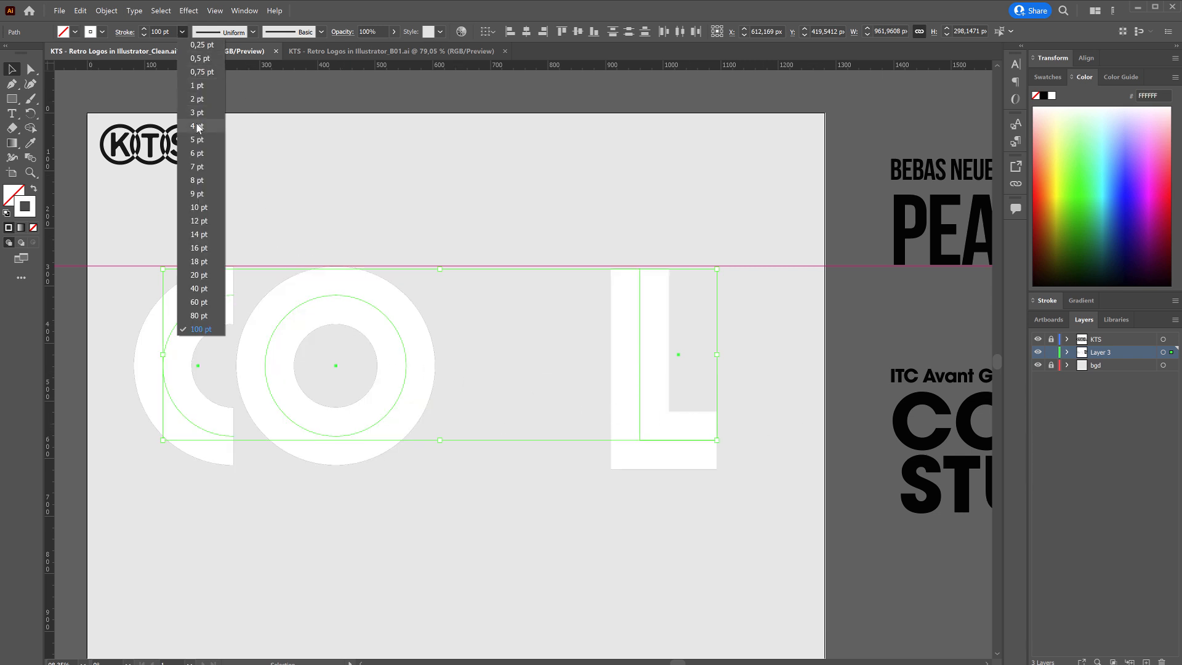
pyautogui.click(196, 128)
pyautogui.click(182, 32)
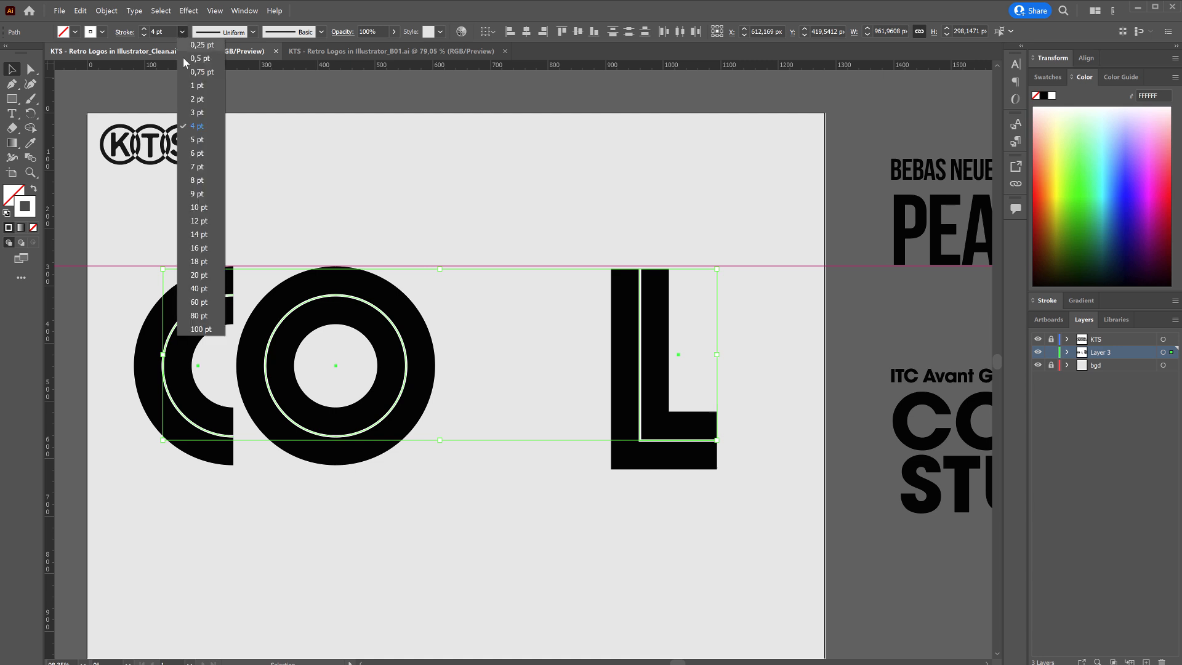
pyautogui.click(200, 153)
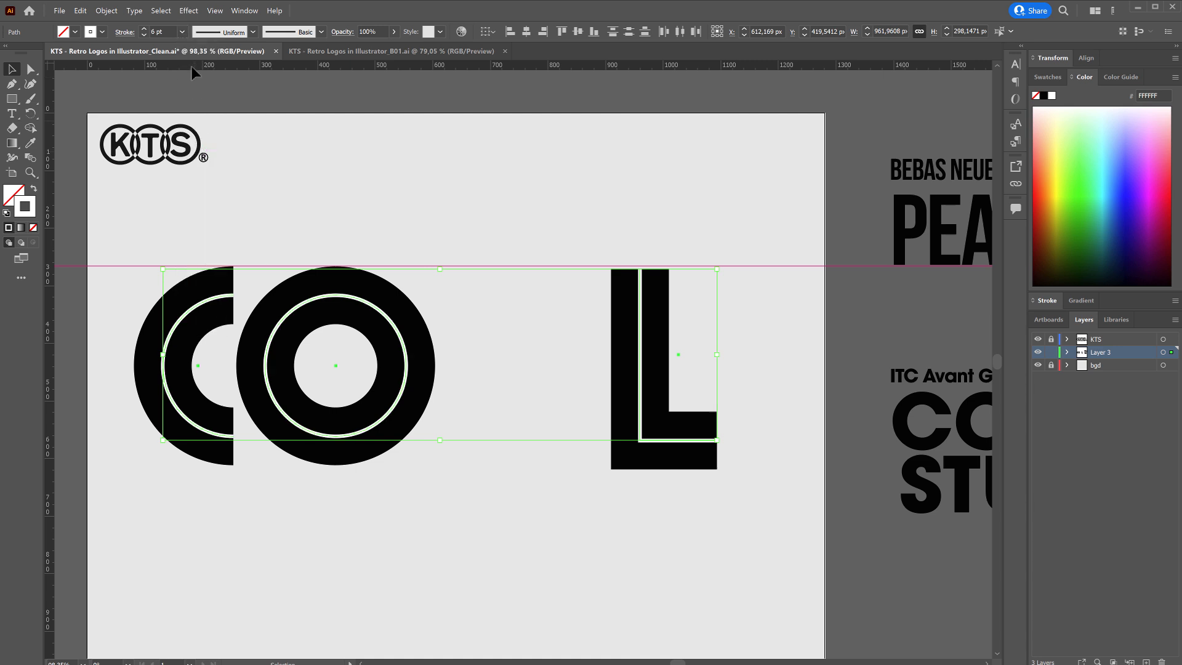
pyautogui.click(182, 32)
pyautogui.click(203, 234)
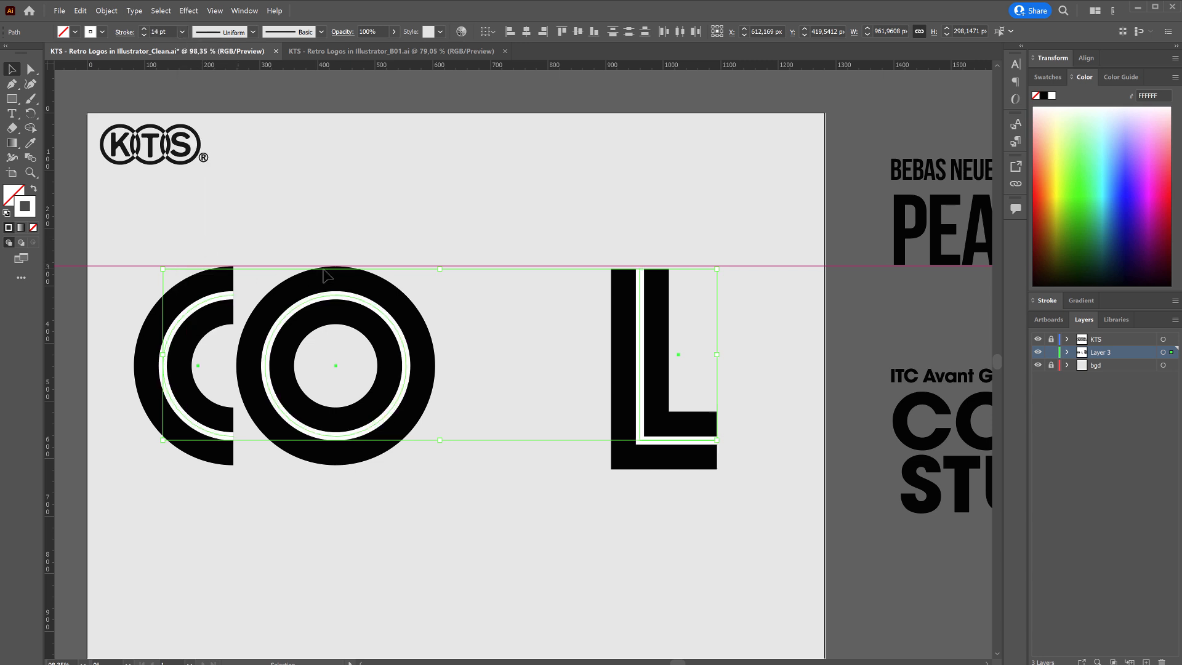
pyautogui.click(182, 32)
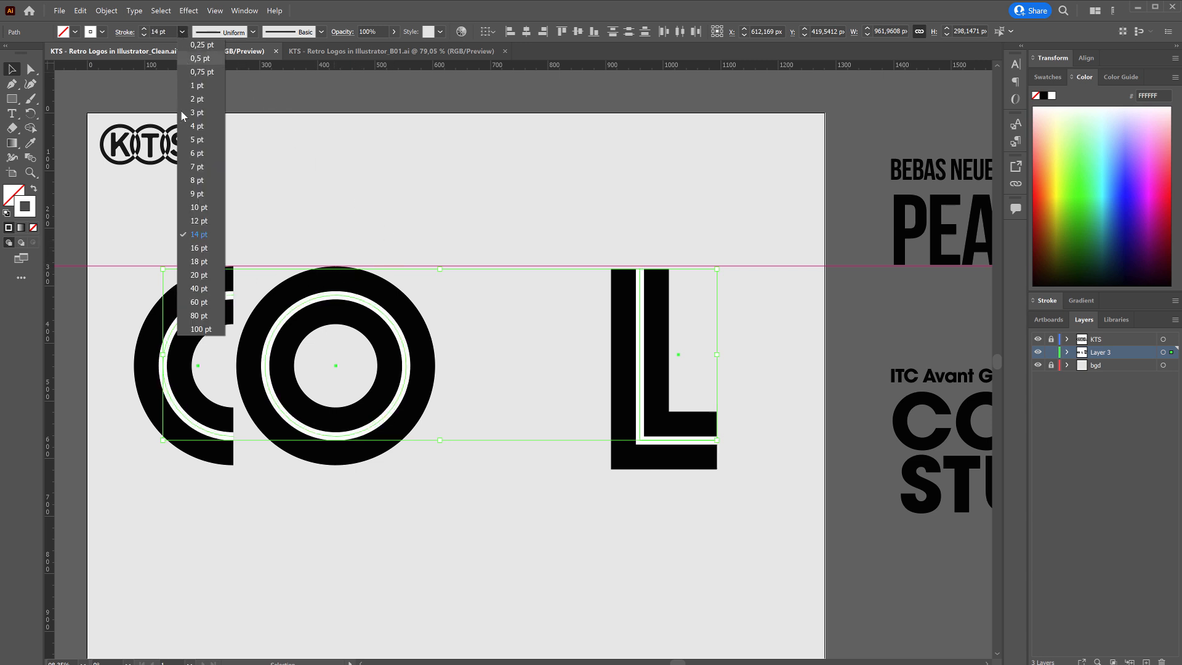
pyautogui.click(362, 198)
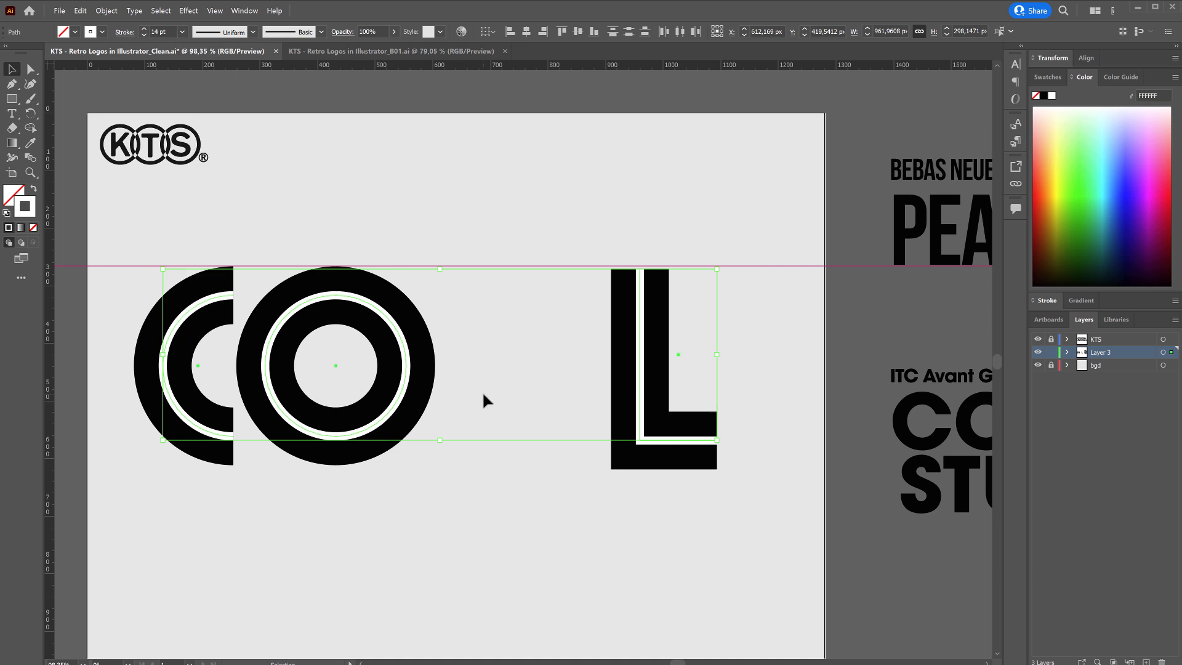
# Expand the fill and stroke of all the letters and their white inner lines, and check the shapes in outline view.
pyautogui.moveTo(585, 302)
pyautogui.mouseDown()
pyautogui.moveTo(164, 483)
pyautogui.moveTo(150, 503)
pyautogui.mouseUp()
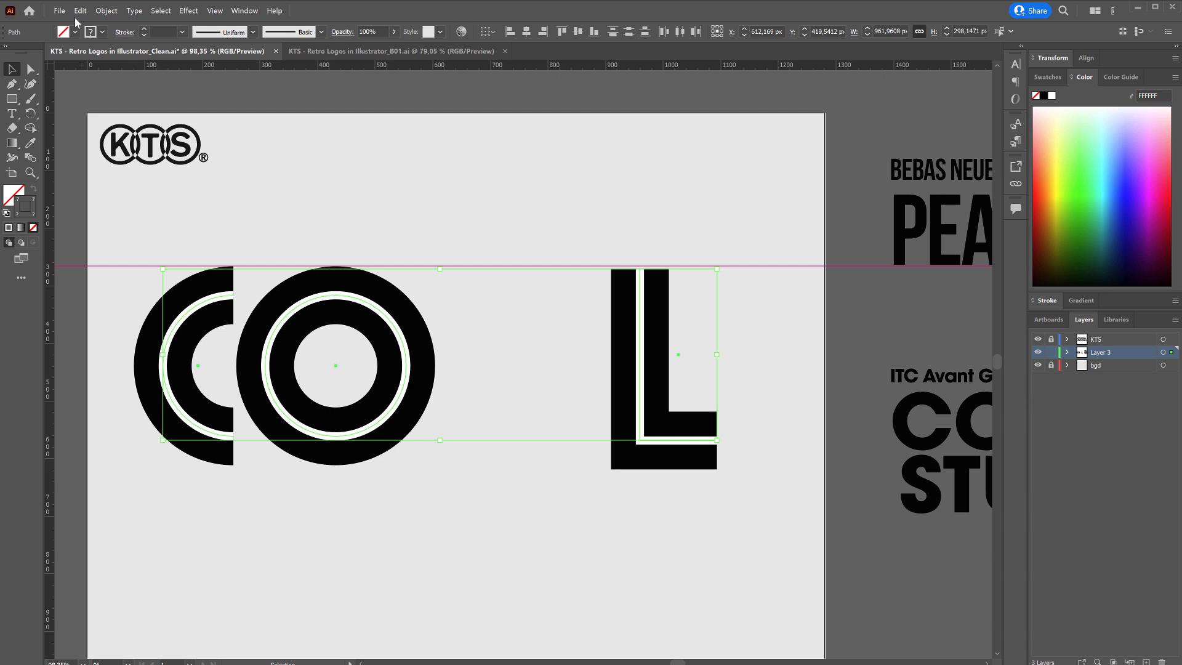
pyautogui.click(102, 12)
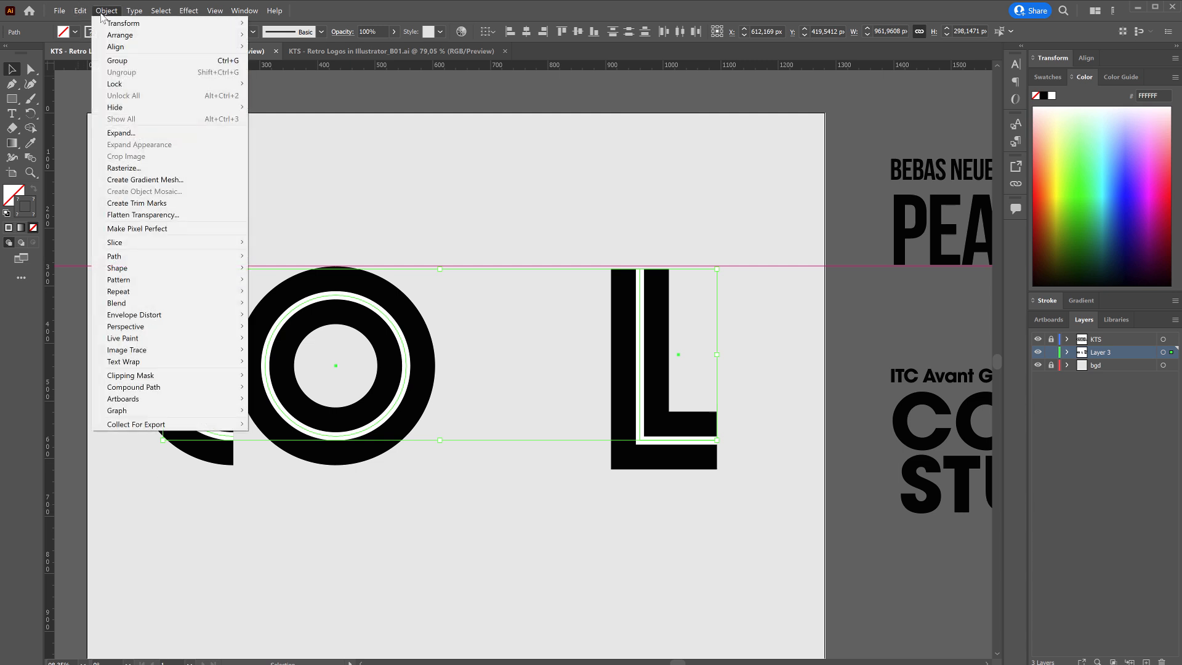
pyautogui.click(138, 135)
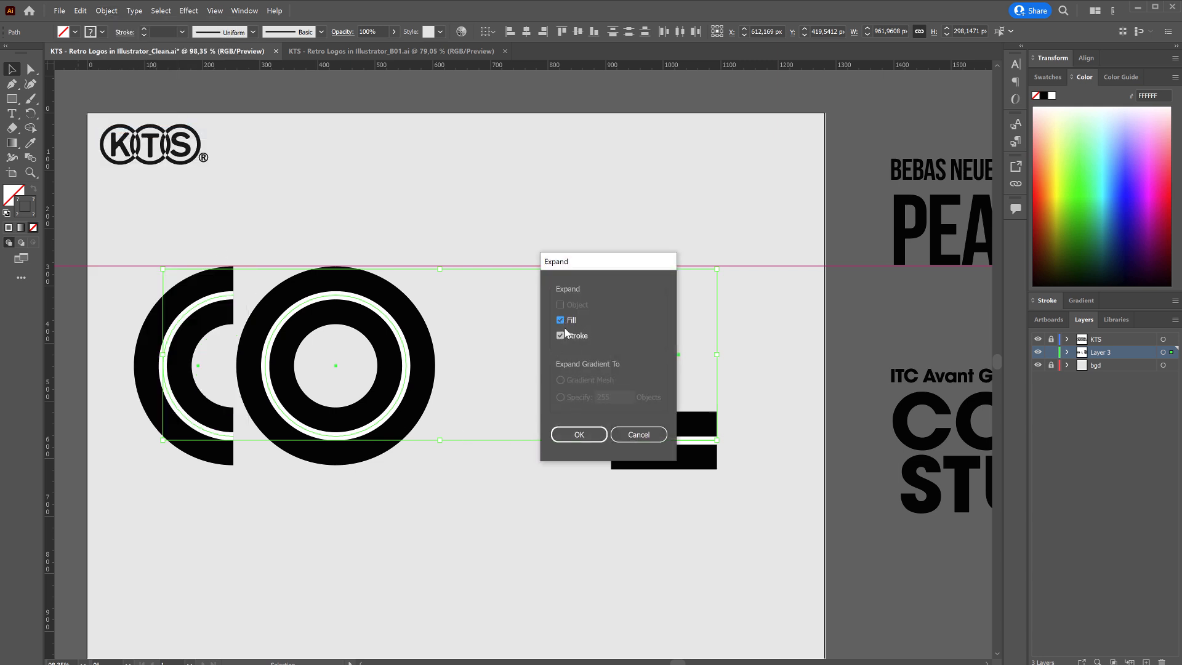
pyautogui.click(577, 438)
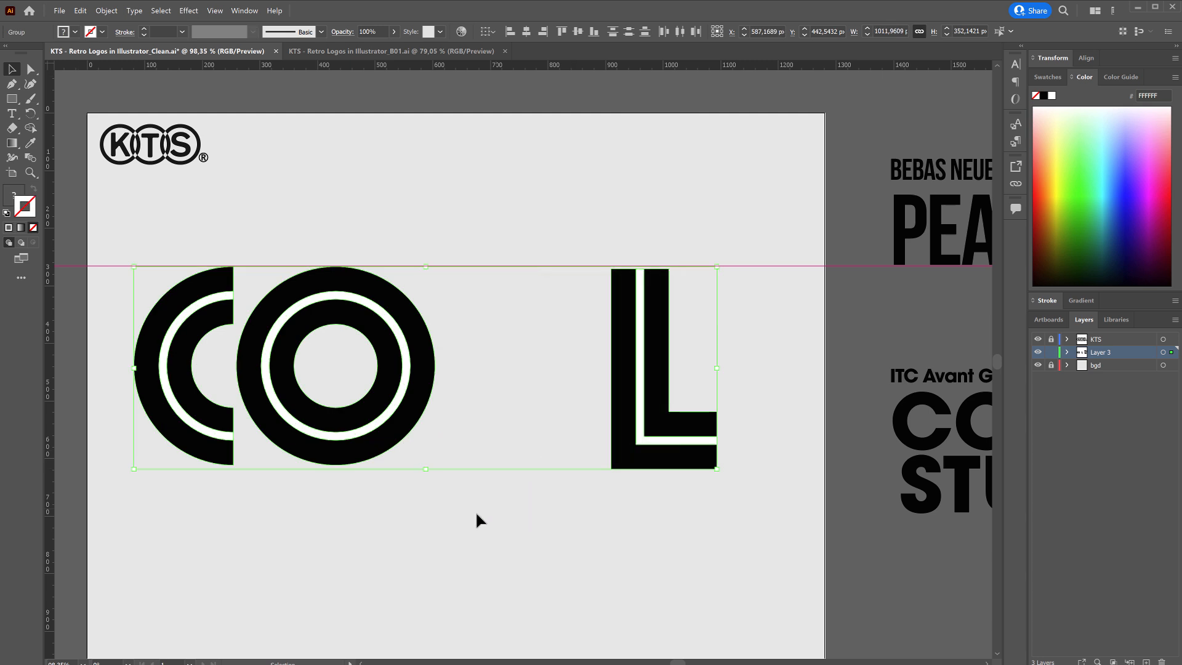
pyautogui.hotkey('ctrl', 'y')
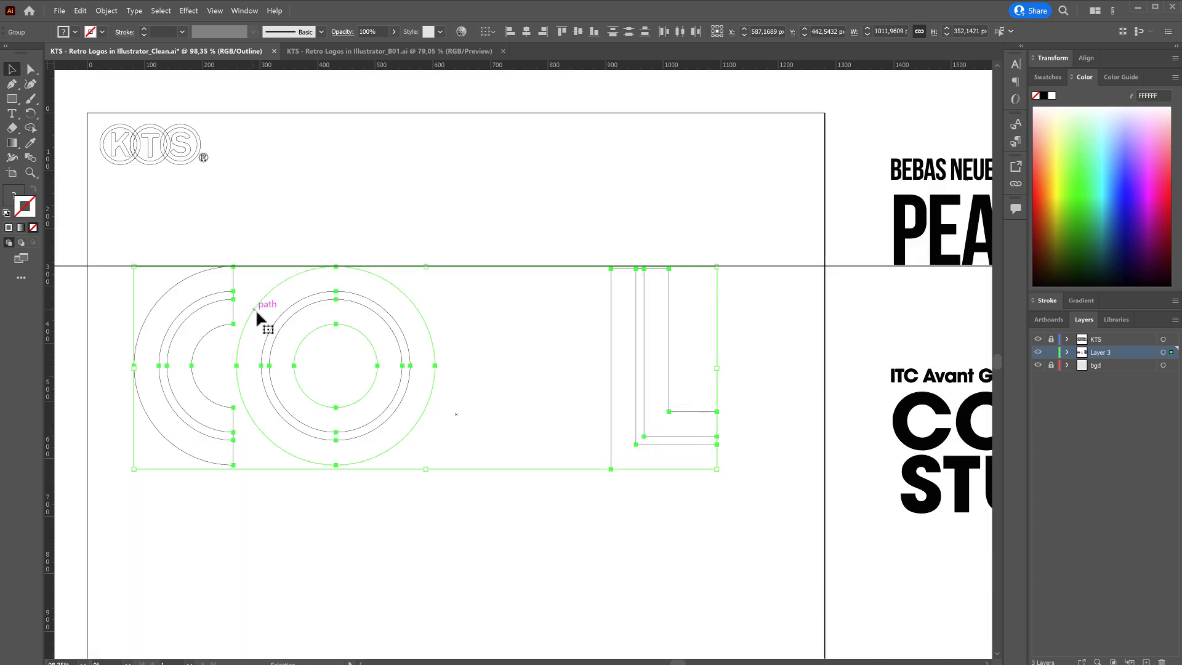
pyautogui.hotkey('ctrl', 'y')
pyautogui.click(311, 255)
# Remove the white inner lines from the C, O and L with the Shape Builder tool.
pyautogui.hotkey('shift', 'm')
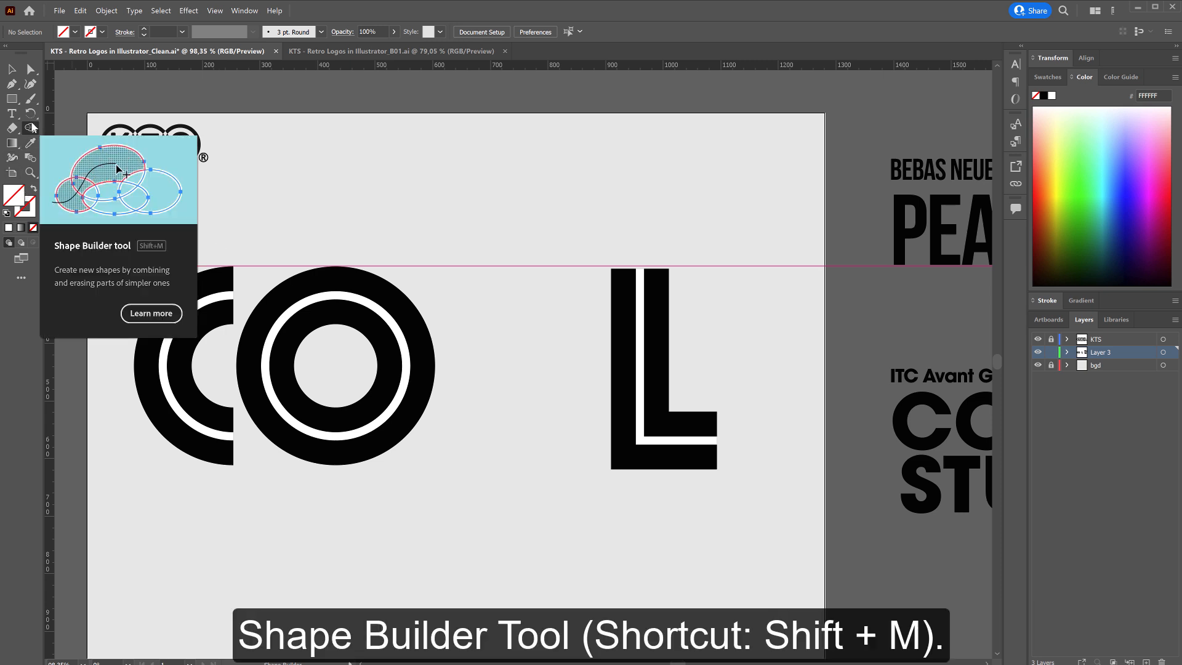
pyautogui.click(12, 71)
pyautogui.moveTo(734, 282); pyautogui.dragTo(174, 454)
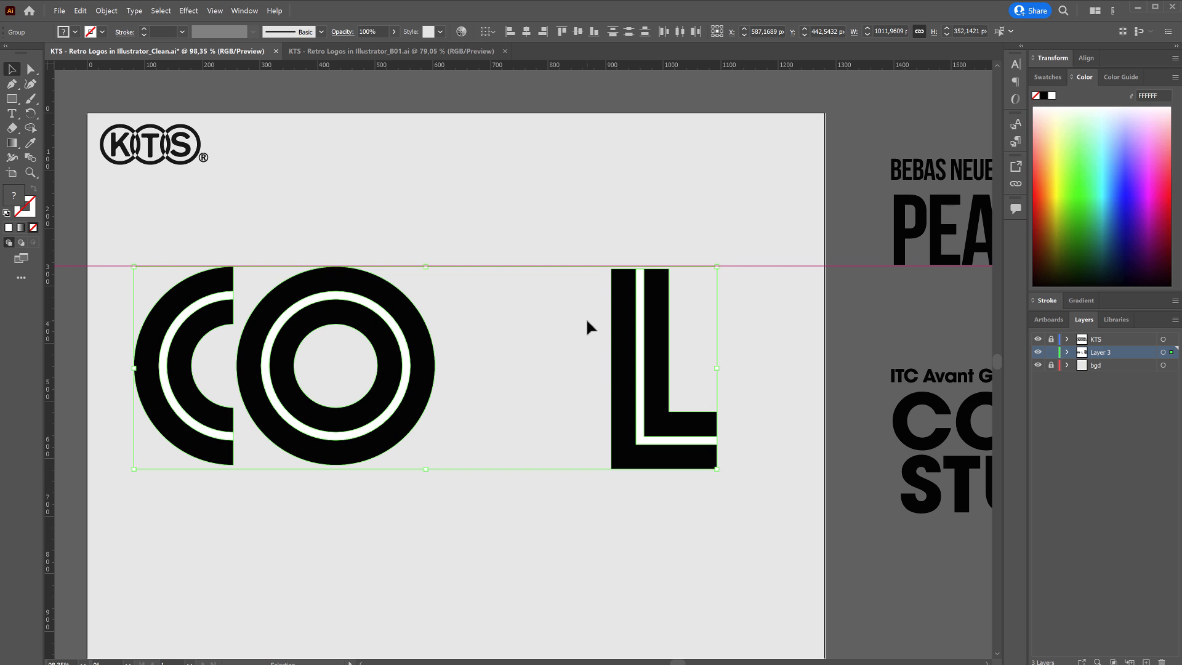
pyautogui.hotkey('shift', 'm')
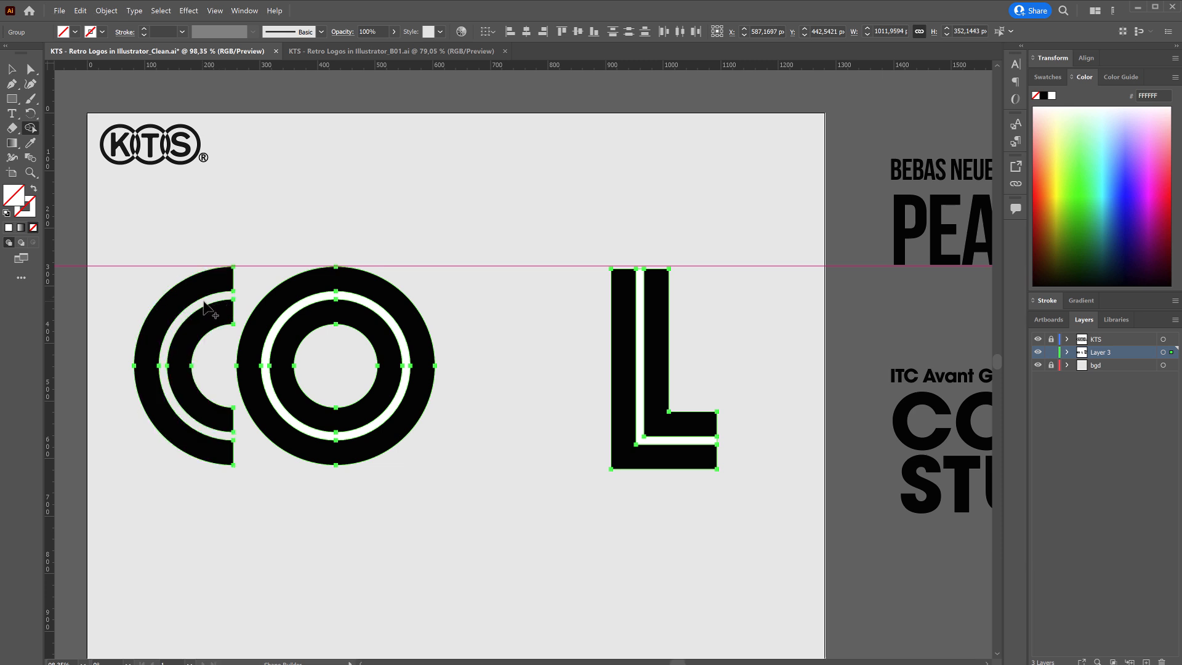
pyautogui.keyDown('alt'); pyautogui.click(278, 336); pyautogui.keyUp('alt')
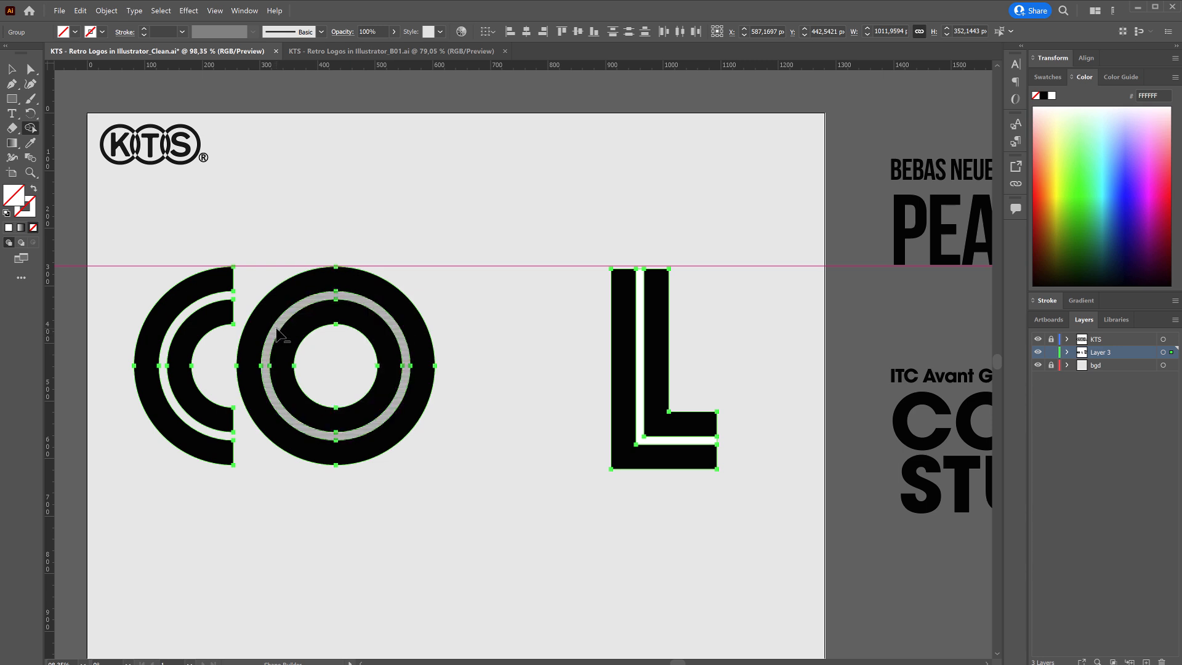
pyautogui.keyDown('alt'); pyautogui.click(640, 360); pyautogui.keyUp('alt')
pyautogui.press('v')
pyautogui.click(533, 416)
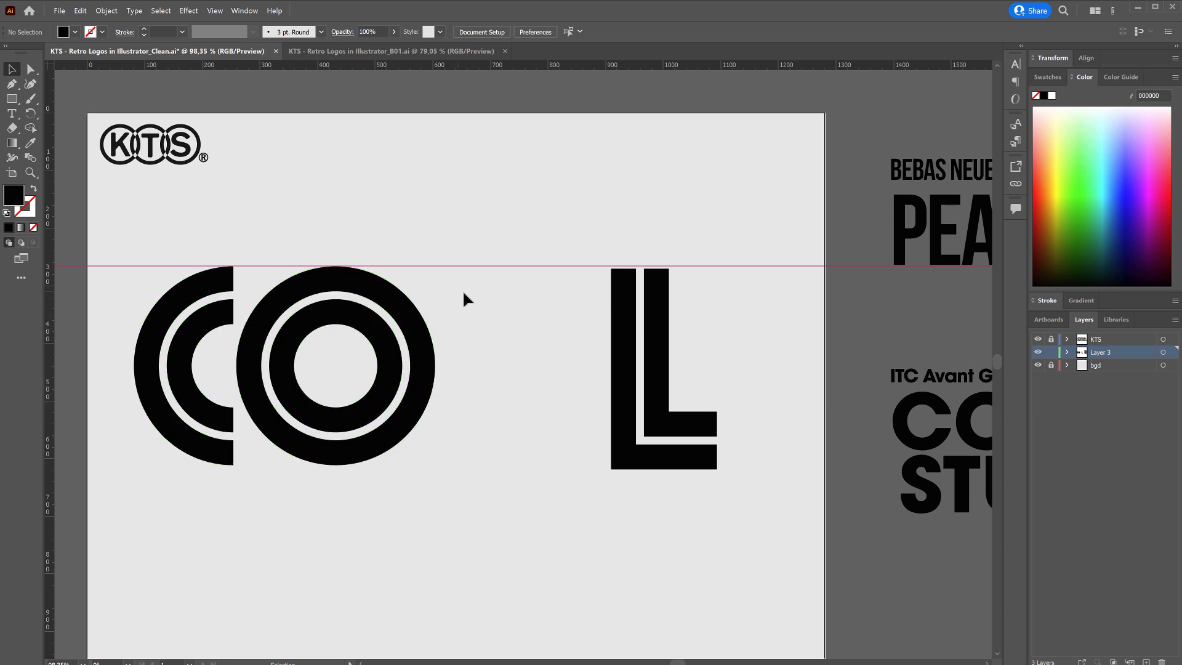
# Duplicate the O to its right so it overlaps the first one, and shift the L slightly right to make room.
pyautogui.click(340, 411)
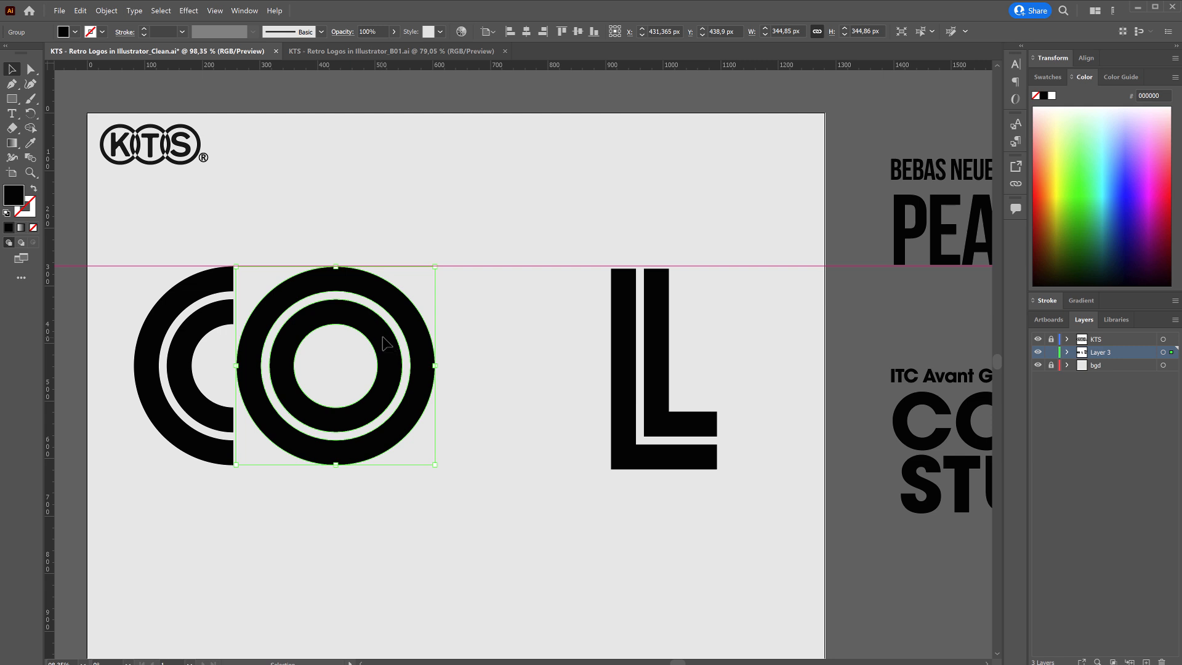
pyautogui.moveTo(385, 342); pyautogui.dragTo(561, 339)
pyautogui.moveTo(627, 374); pyautogui.dragTo(643, 370)
pyautogui.click(579, 473)
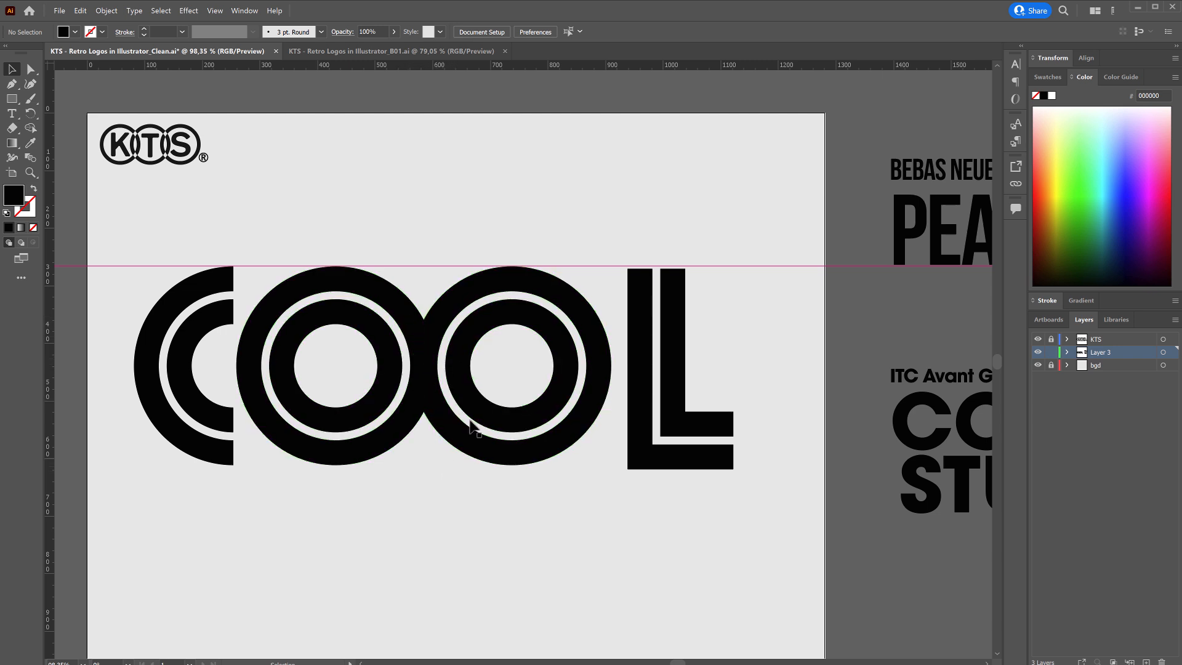
# Place a horizontal guide along the bottom edge of the Os and raise the L's lower anchor points to that guide.
pyautogui.moveTo(432, 68); pyautogui.dragTo(386, 463)
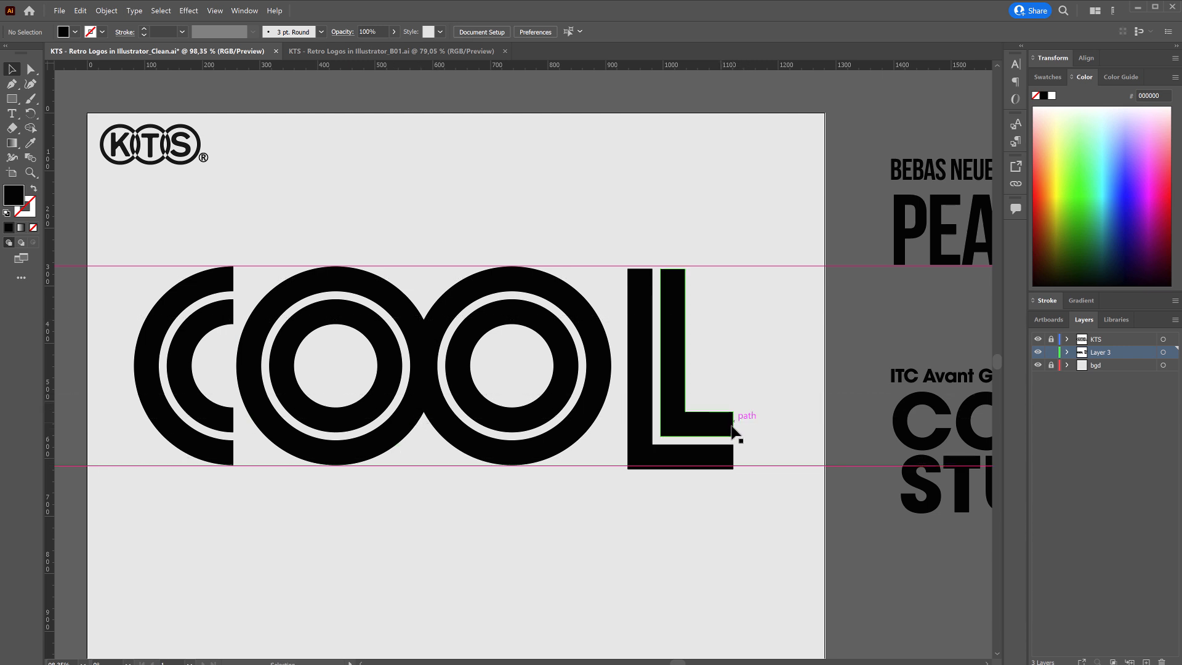
pyautogui.click(31, 73)
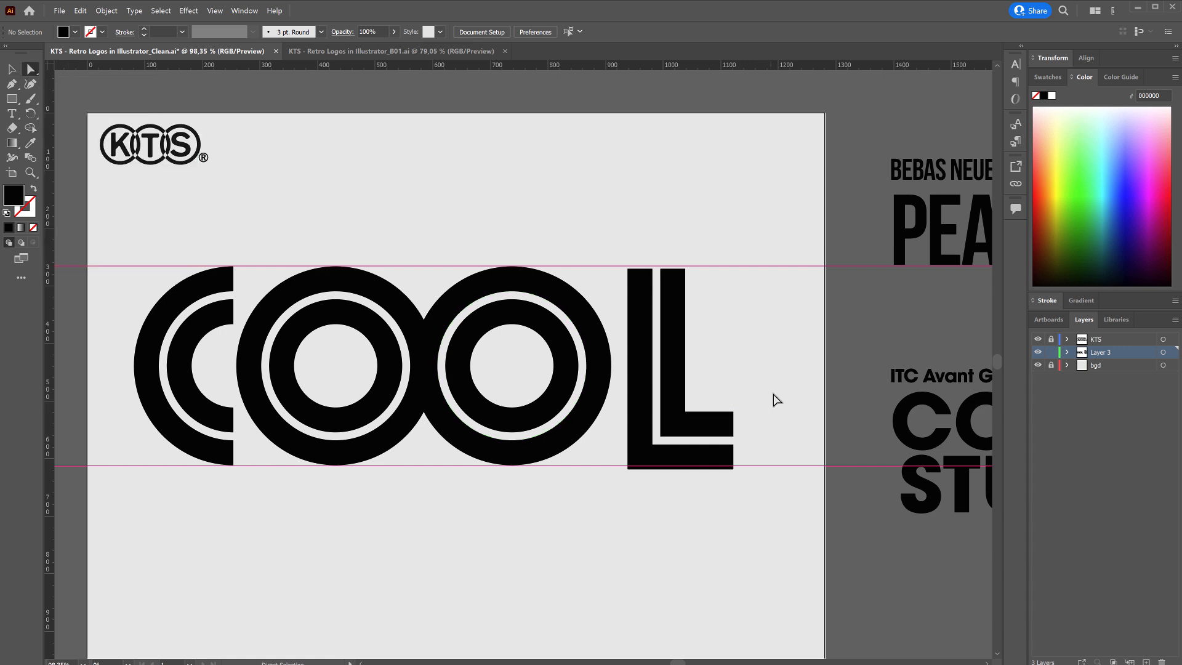
pyautogui.moveTo(773, 393); pyautogui.dragTo(620, 507)
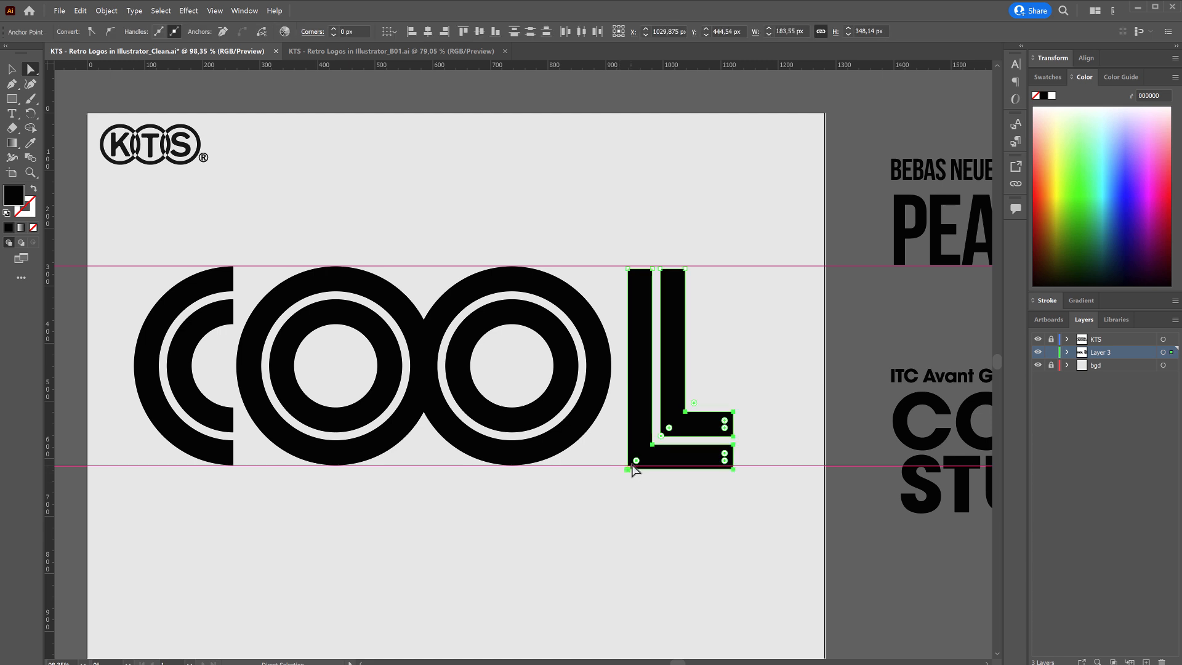
pyautogui.press('Up')
pyautogui.press('Up')
pyautogui.press('Up')
pyautogui.press('Up')
pyautogui.press('Up')
pyautogui.press('Up')
pyautogui.press('Up')
pyautogui.press('Up')
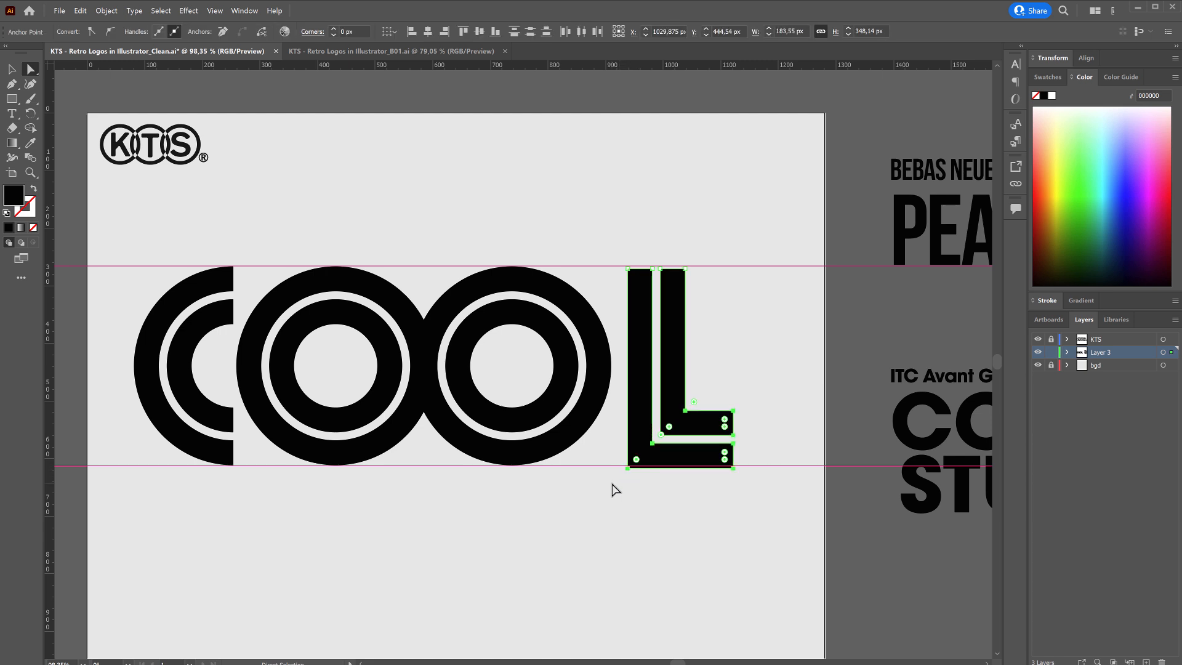
pyautogui.press('Up')
pyautogui.press('Up')
pyautogui.press('Up')
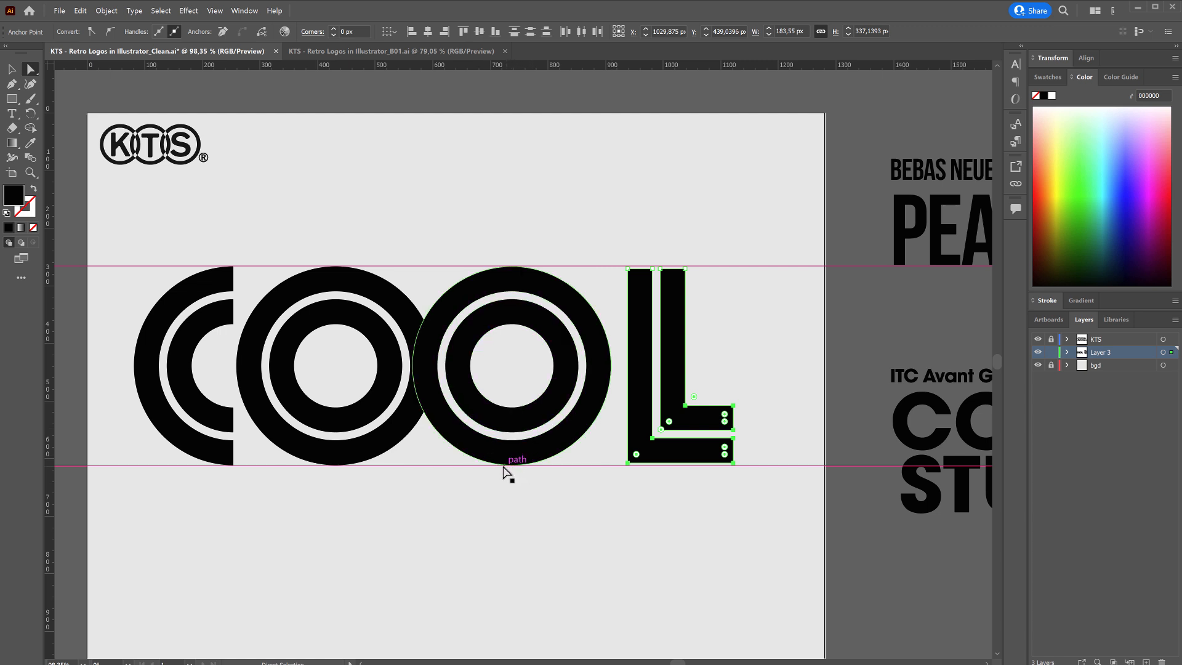
pyautogui.click(665, 504)
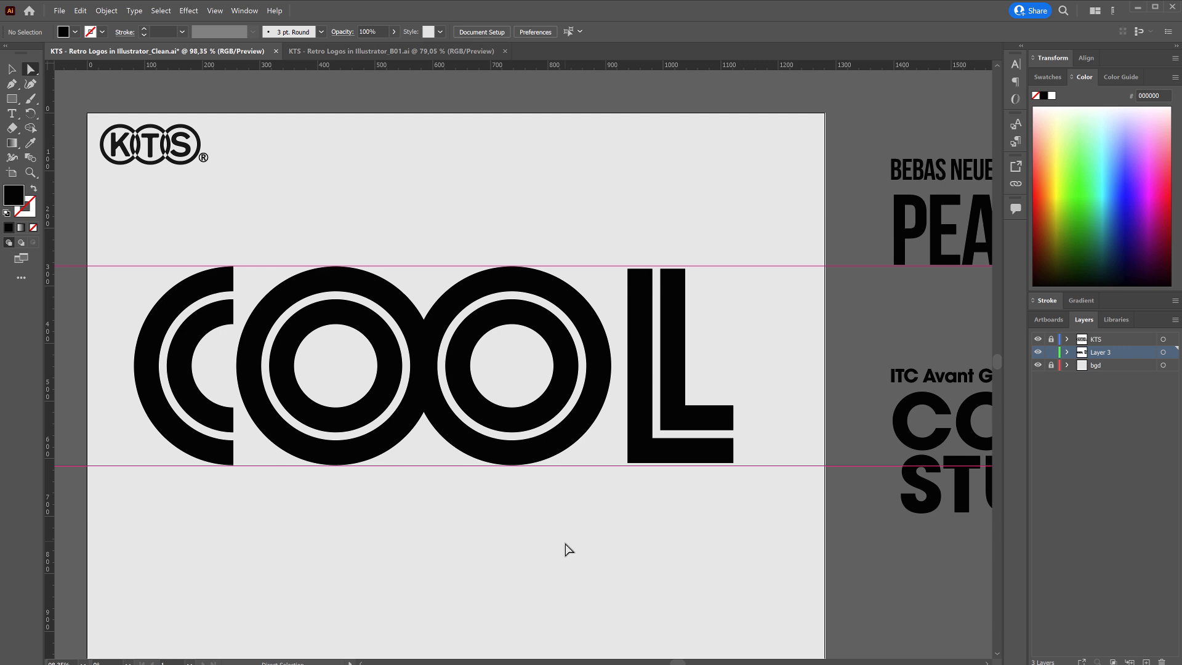
# Move the L slightly left, closer to the second O, and select all four letters.
pyautogui.press('v')
pyautogui.click(650, 424)
pyautogui.moveTo(672, 405); pyautogui.dragTo(662, 405)
pyautogui.click(742, 370)
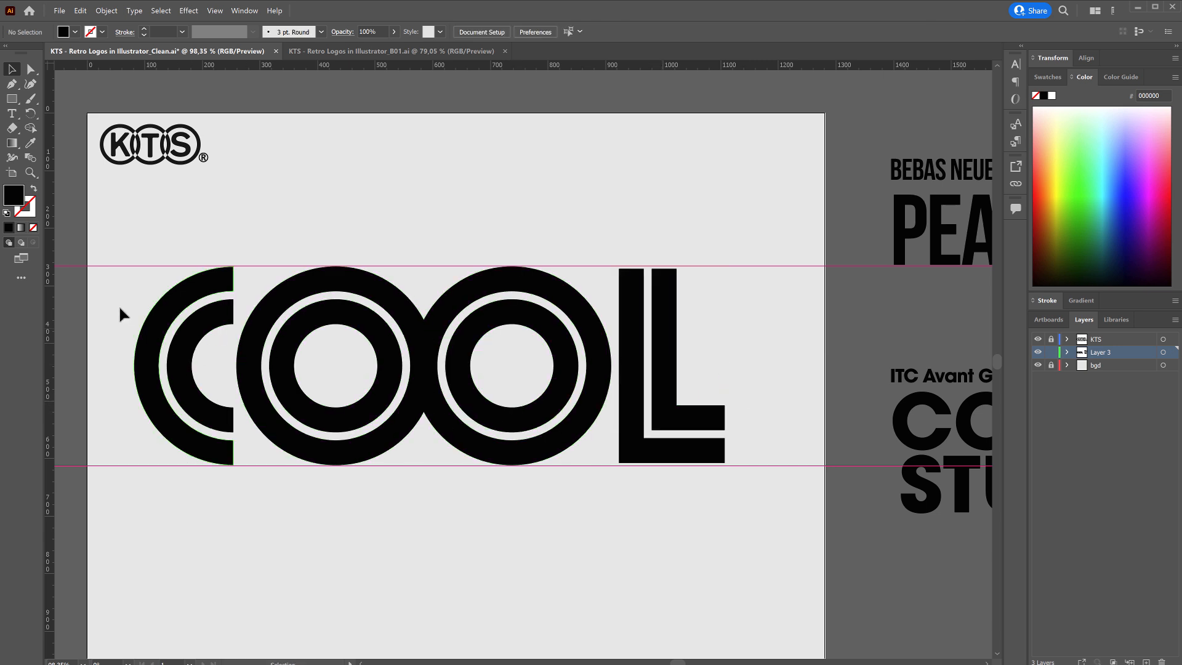
pyautogui.moveTo(103, 325); pyautogui.dragTo(192, 388)
pyautogui.click(316, 547)
pyautogui.moveTo(619, 333); pyautogui.dragTo(308, 401)
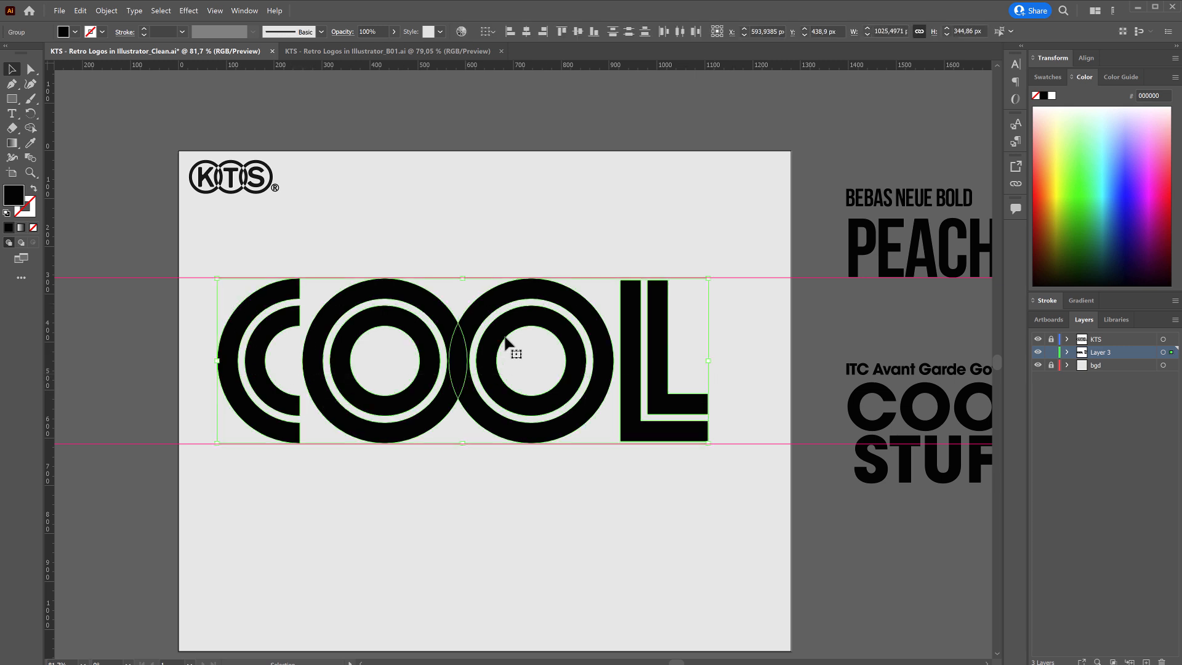
# Switch to the referencias folder in File Explorer and examine the lettering in pirelli.jpg.
pyautogui.hotkey('alt', 'Tab')
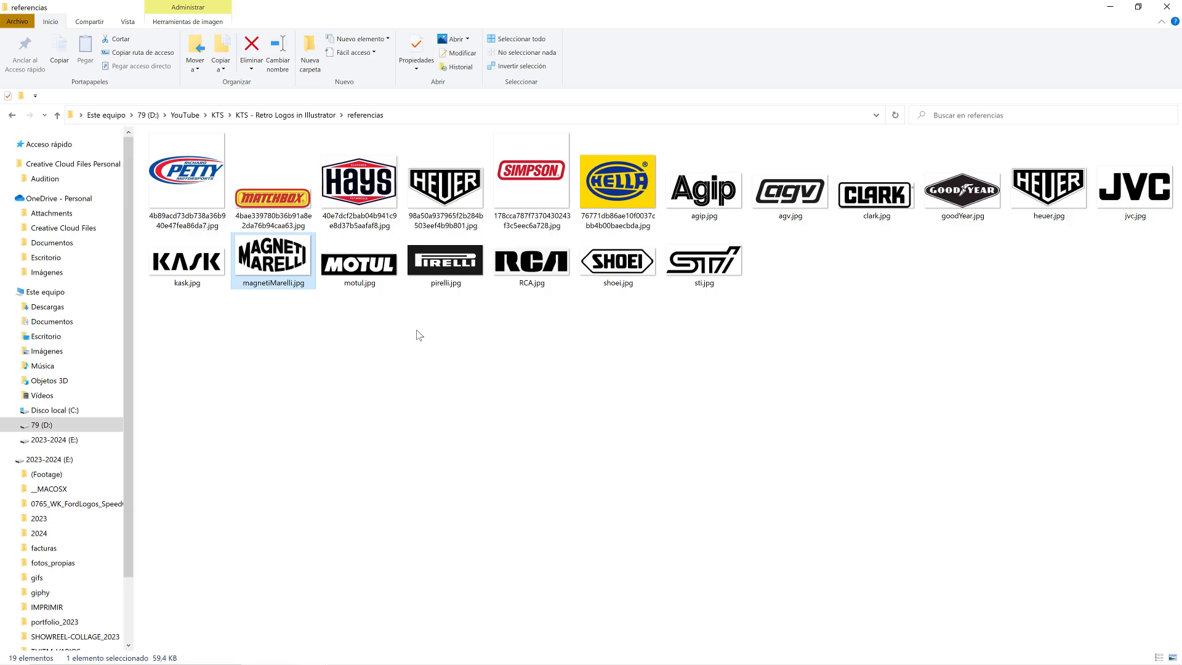
pyautogui.doubleClick(441, 268)
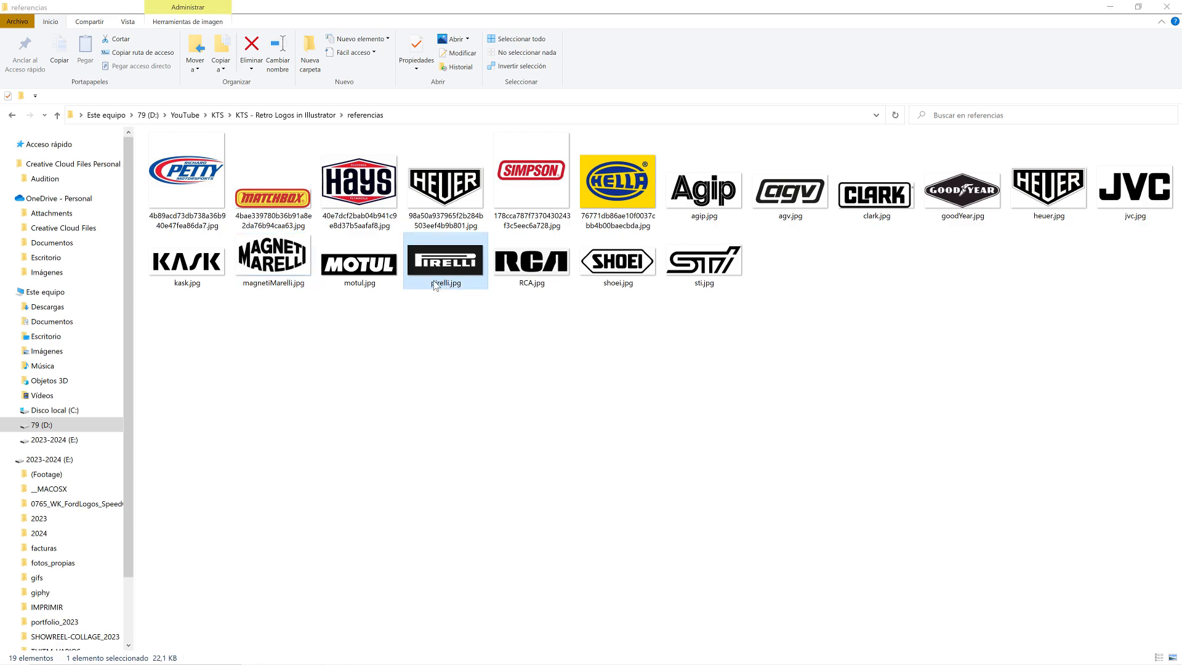
pyautogui.scroll(5, 640, 352)
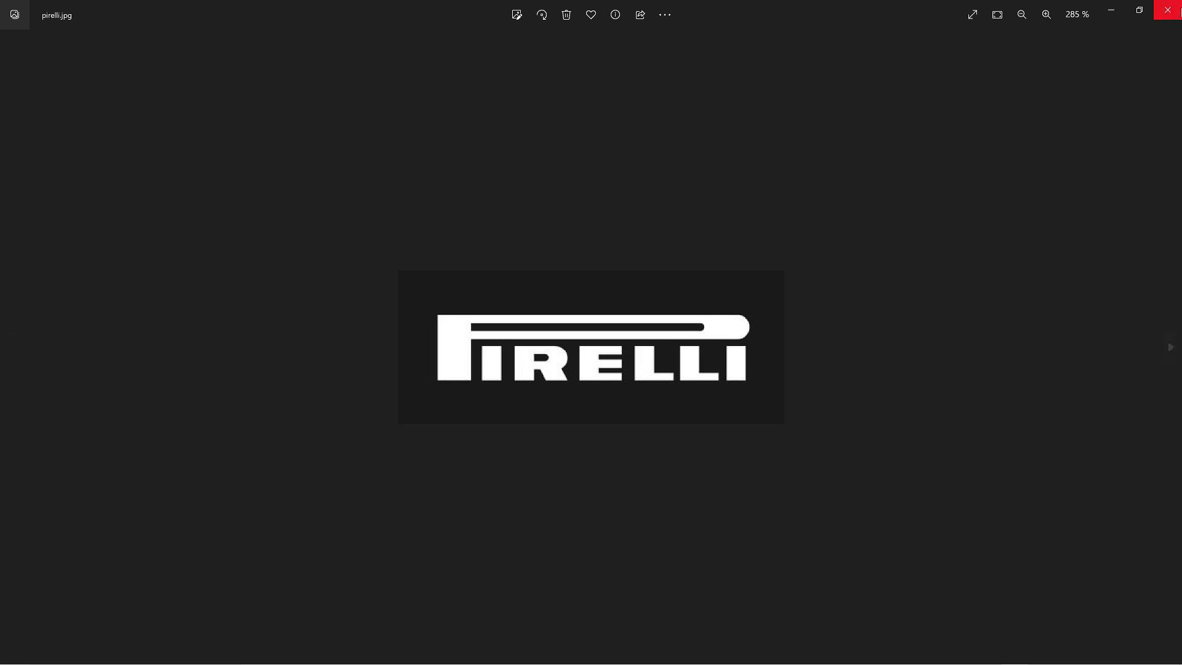
# Close pirelli.jpg, switch to Illustrator and bring up the KTS - Retro Logos in Illustrator_Clean.ai document.
pyautogui.click(1179, 9)
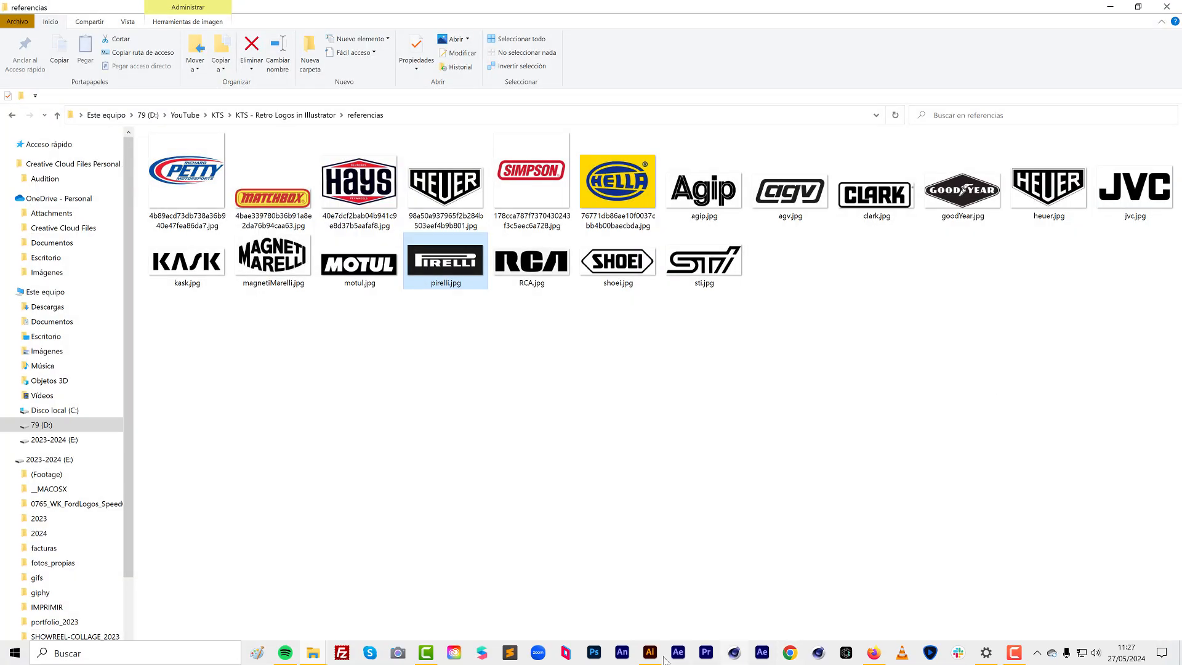
pyautogui.click(650, 652)
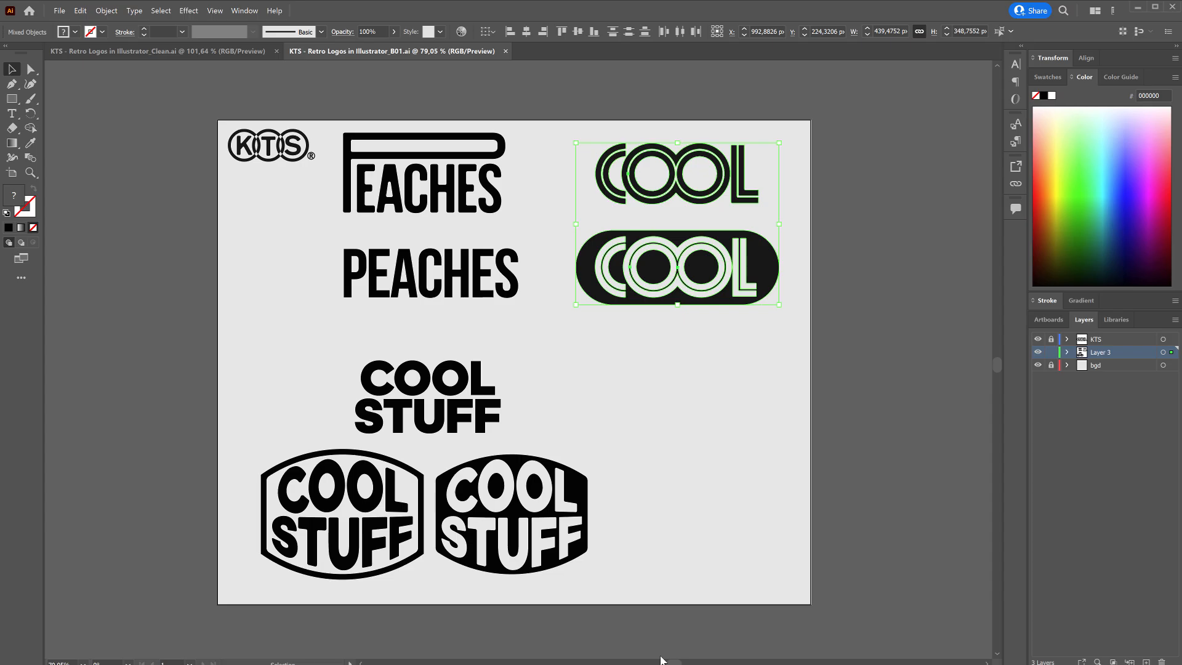
pyautogui.click(197, 48)
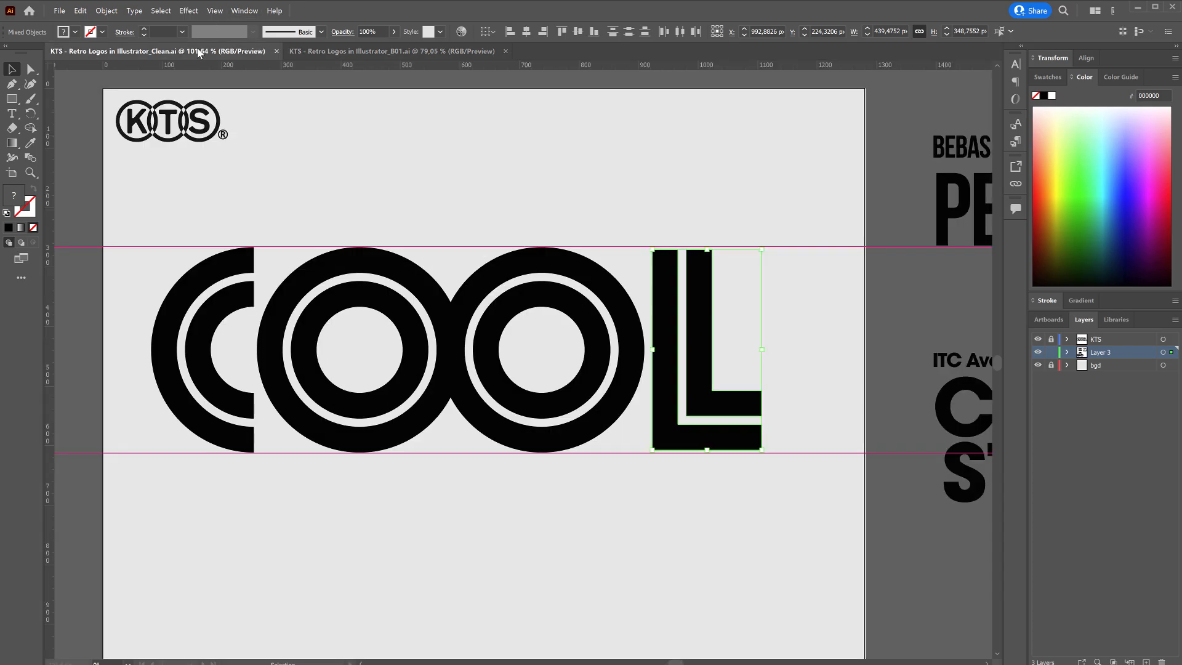
# Duplicate the Bebas Neue PEACHES text into the empty area above the font samples.
pyautogui.keyDown('ctrl'); pyautogui.keyDown('alt'); pyautogui.click(788, 349); pyautogui.keyUp('alt'); pyautogui.keyUp('ctrl')
pyautogui.moveTo(783, 343); pyautogui.dragTo(586, 398)
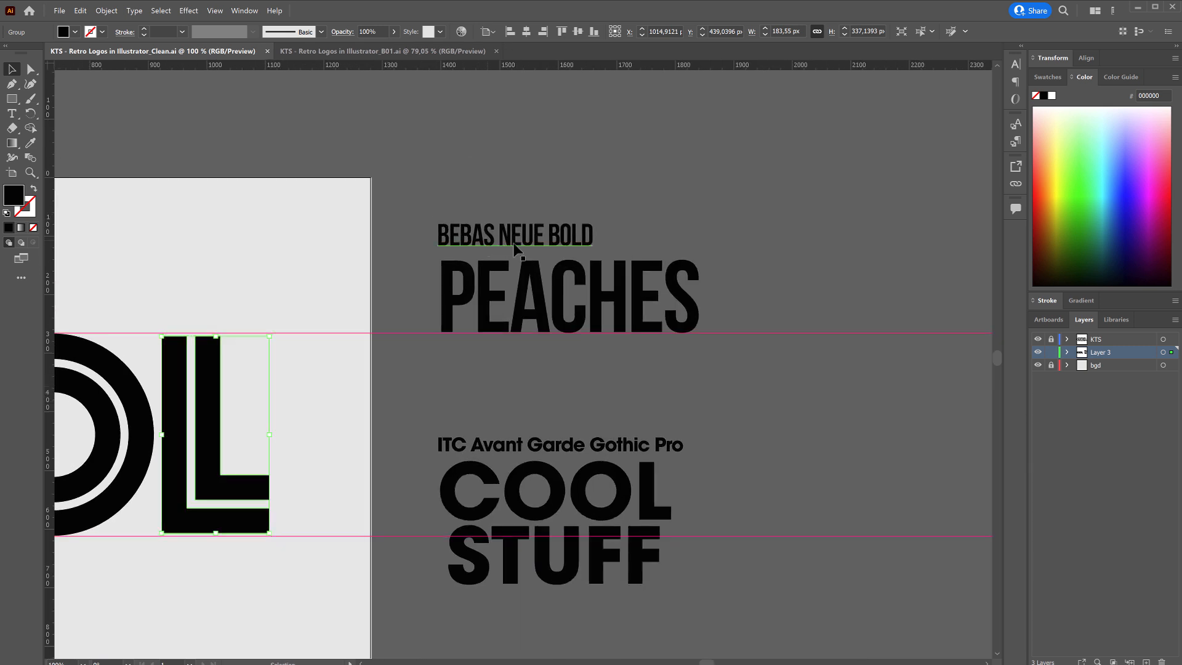
pyautogui.click(628, 303)
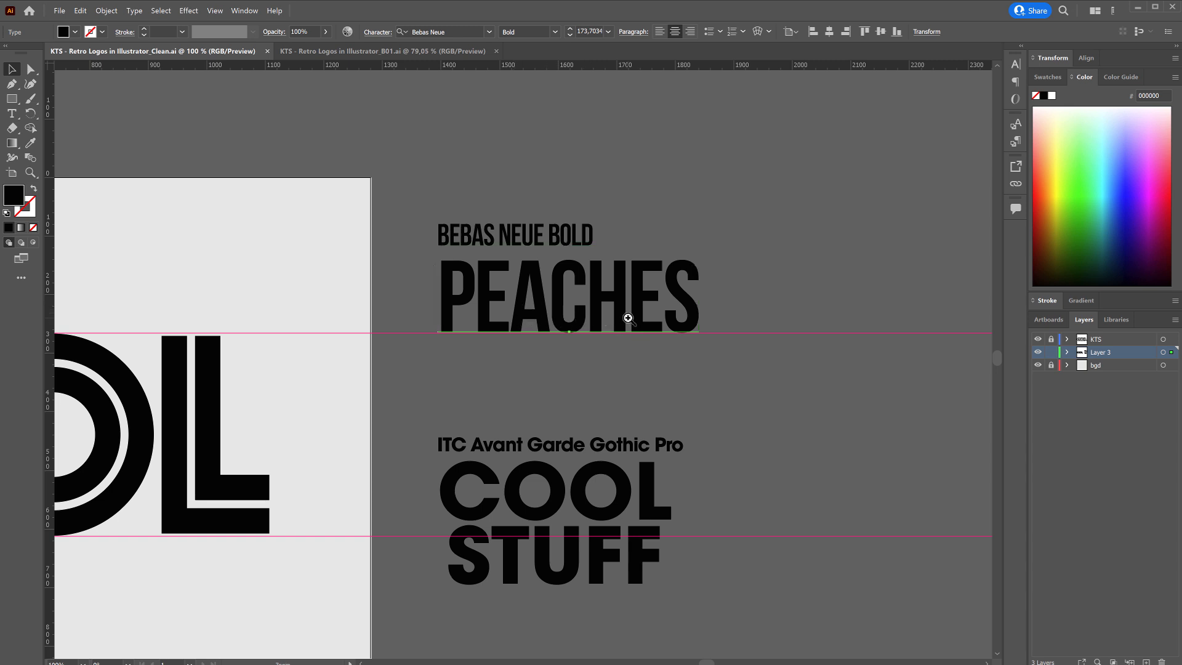
pyautogui.moveTo(624, 314); pyautogui.dragTo(566, 211)
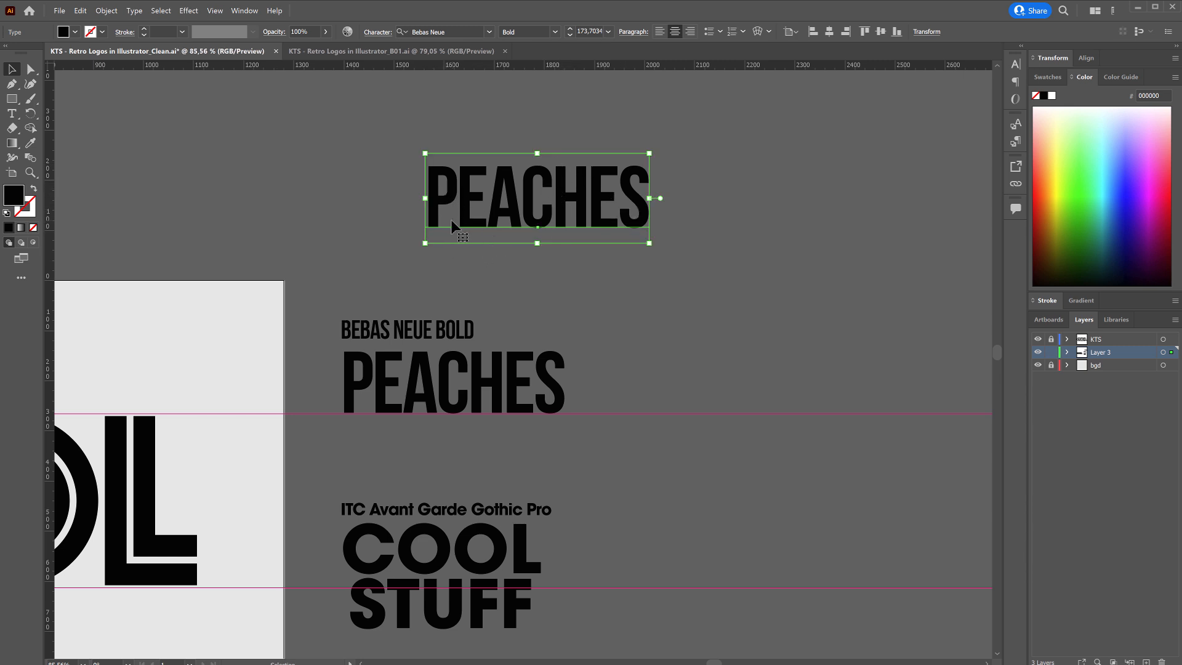
pyautogui.moveTo(511, 209); pyautogui.dragTo(529, 341)
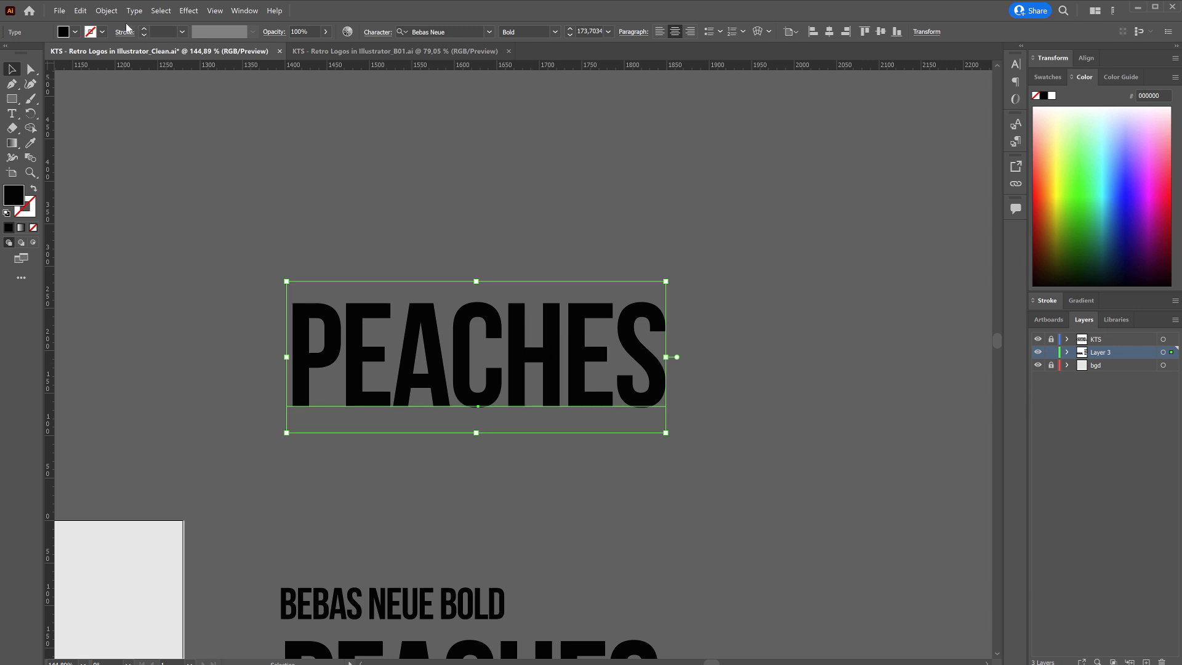
# Convert the duplicated PEACHES text to outlines and check its paths in Outline view.
pyautogui.click(134, 11)
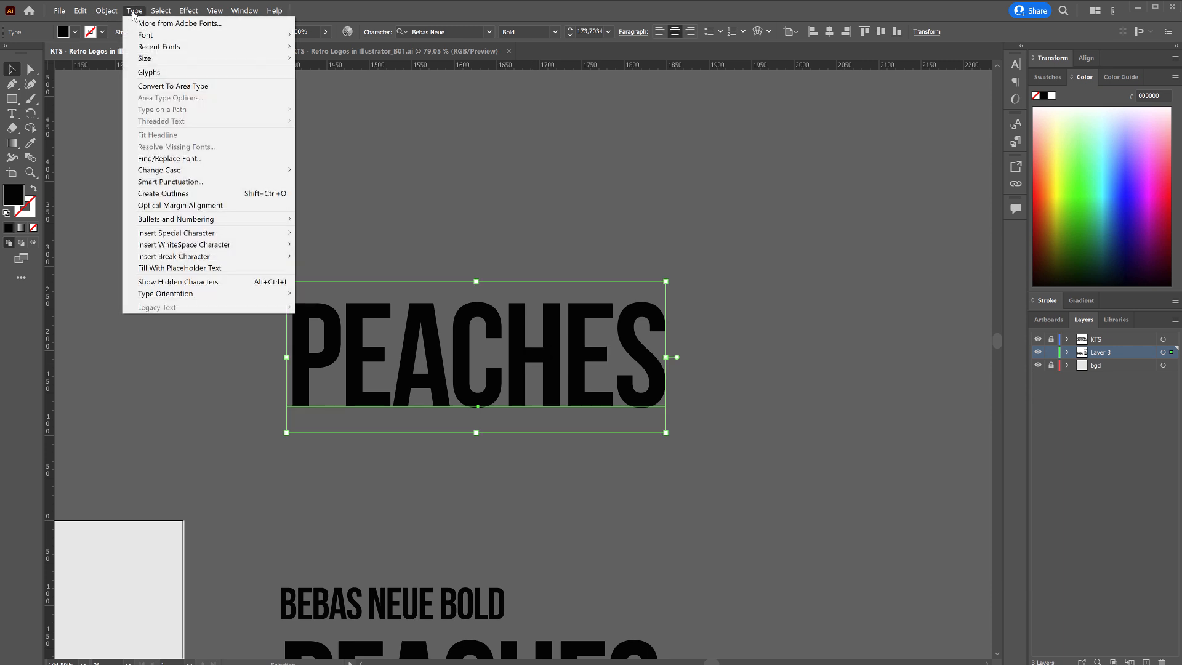
pyautogui.click(187, 196)
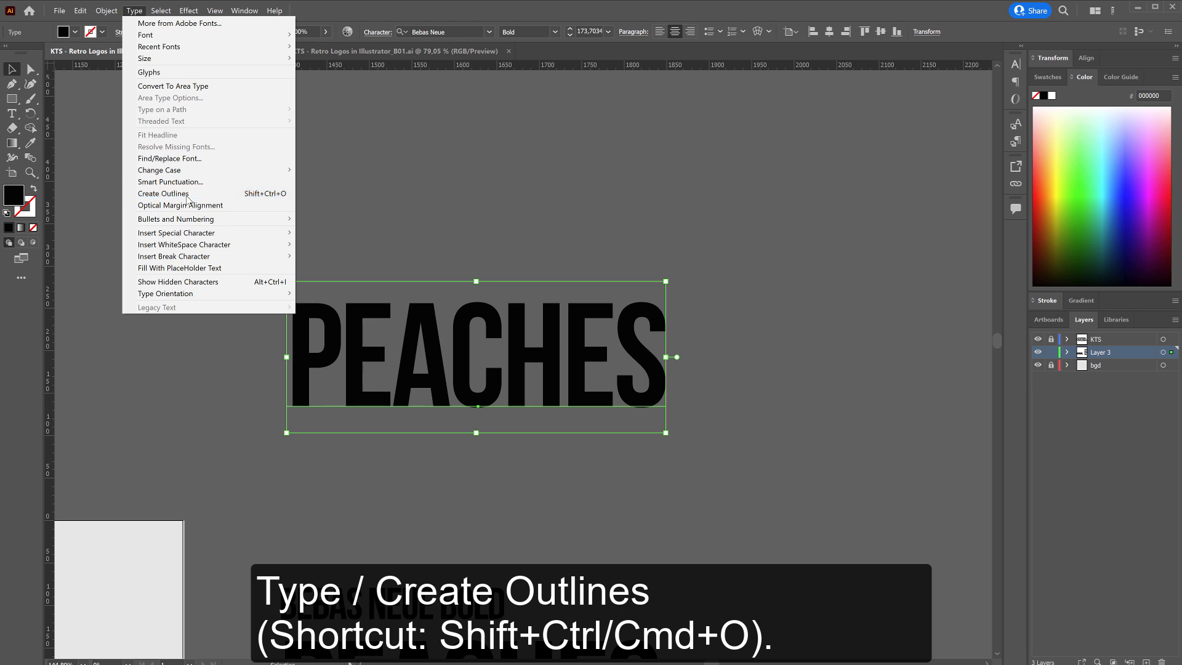
pyautogui.hotkey('ctrl', 'y')
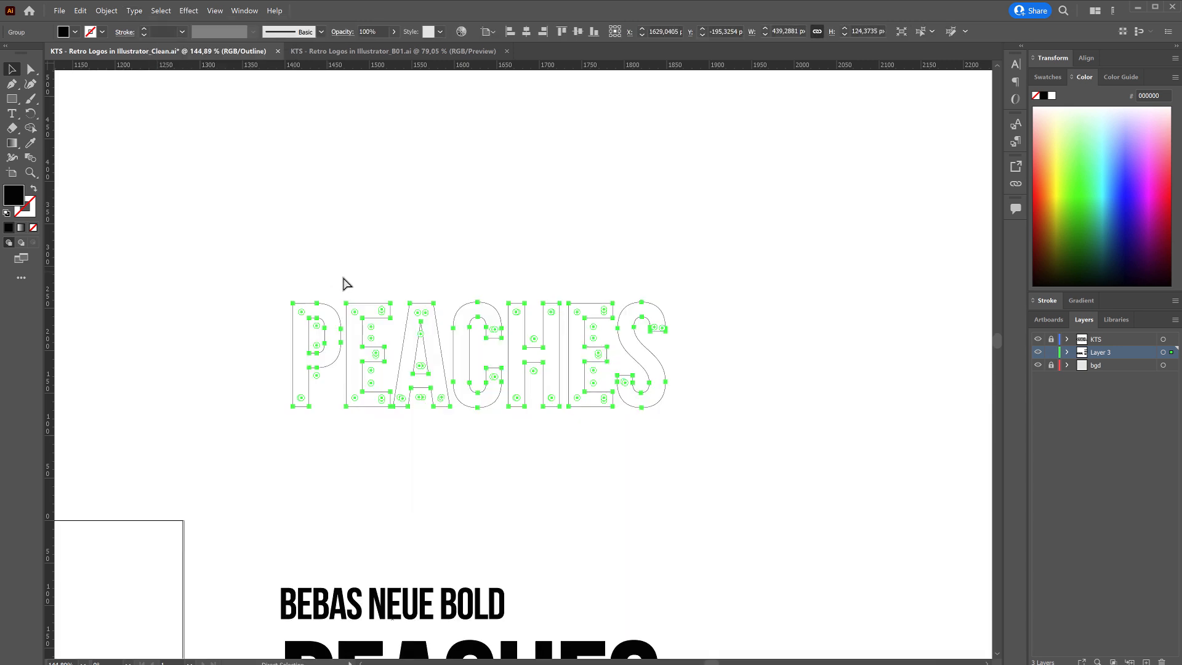
pyautogui.hotkey('ctrl', 'y')
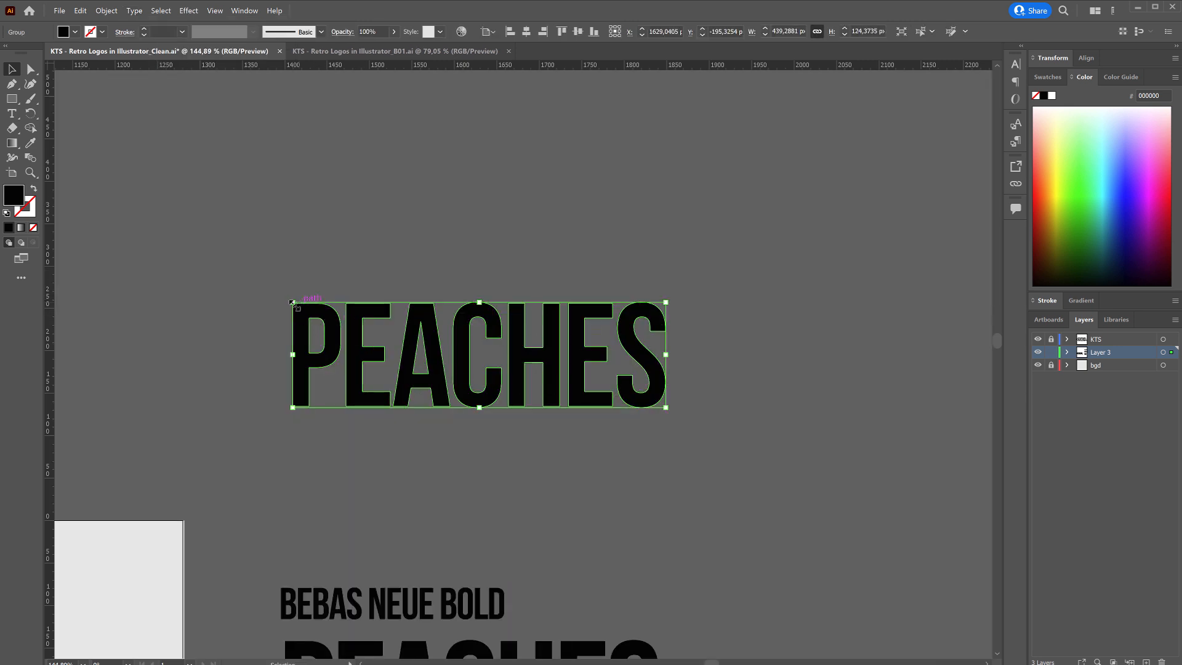
pyautogui.click(277, 304)
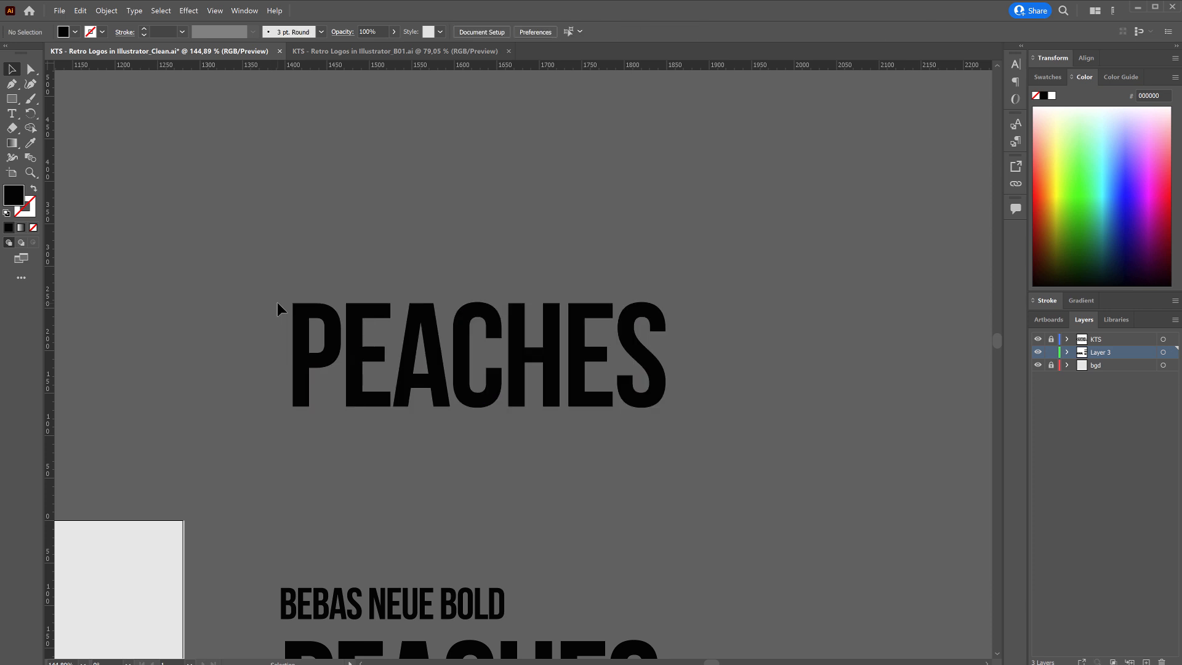
# Raise the P's bowl and upper anchor points above the other letters, making the P about 208 px tall with its base in place.
pyautogui.click(31, 75)
pyautogui.moveTo(343, 374); pyautogui.dragTo(342, 374)
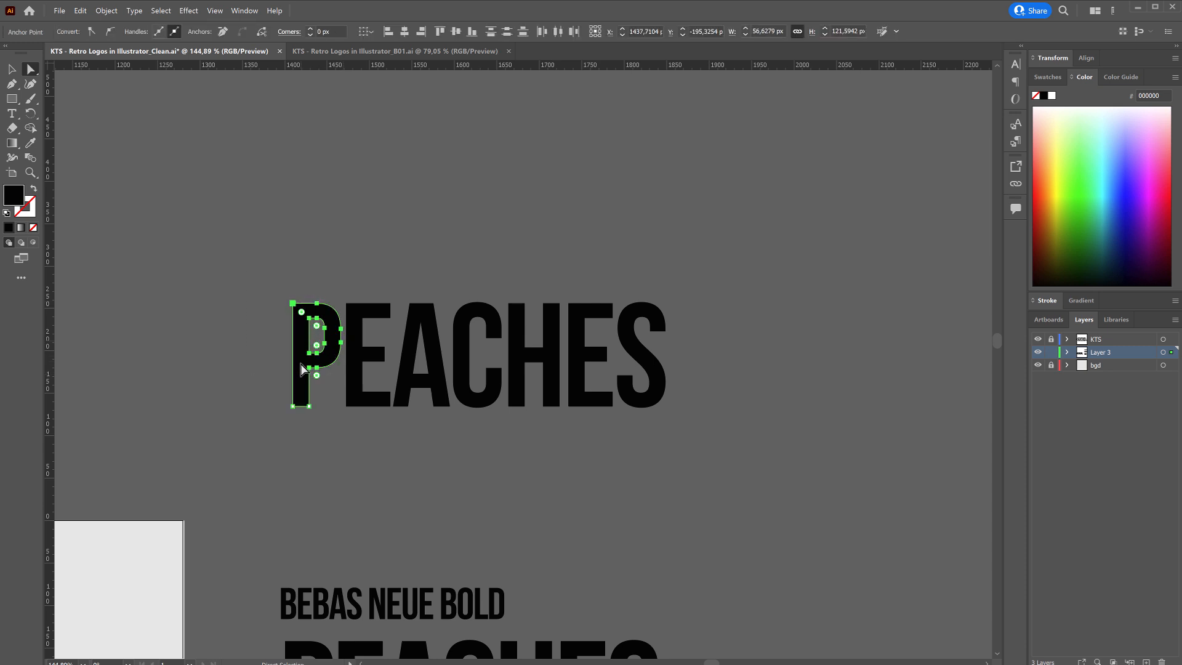
pyautogui.hotkey('shift', 'Up')
pyautogui.hotkey('shift', 'Up')
pyautogui.hotkey('shift', 'Up')
pyautogui.hotkey('shift', 'Up')
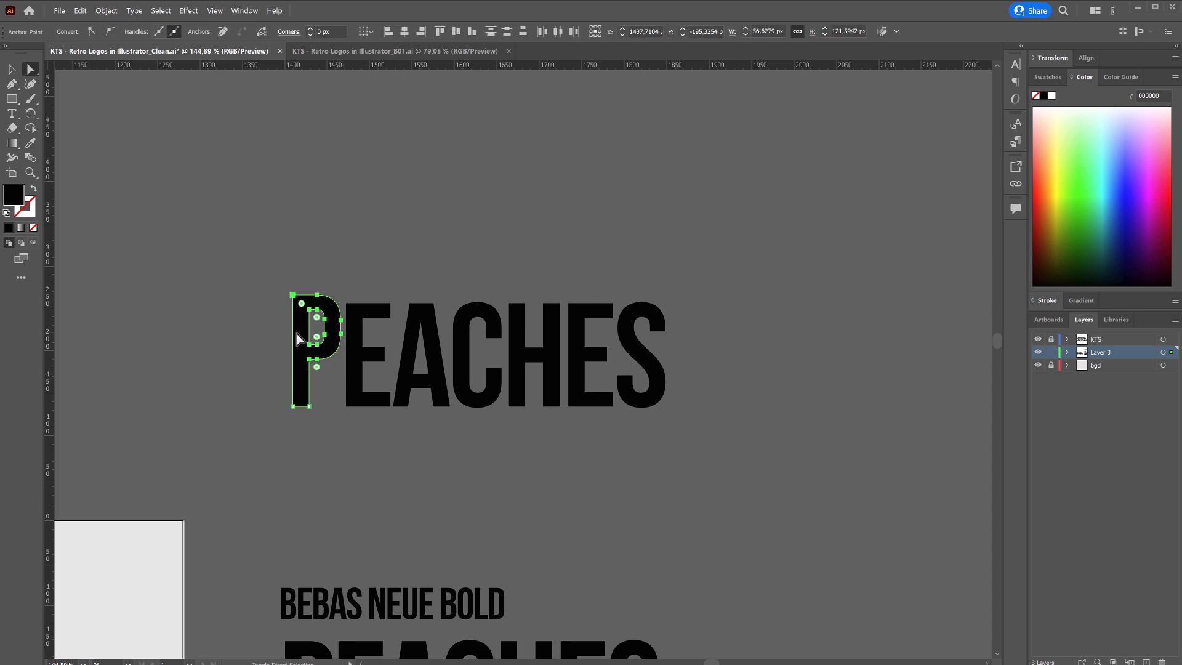
pyautogui.hotkey('shift', 'Up')
pyautogui.hotkey('shift', 'Up')
pyautogui.hotkey('shift', 'Up')
pyautogui.hotkey('shift', 'Up')
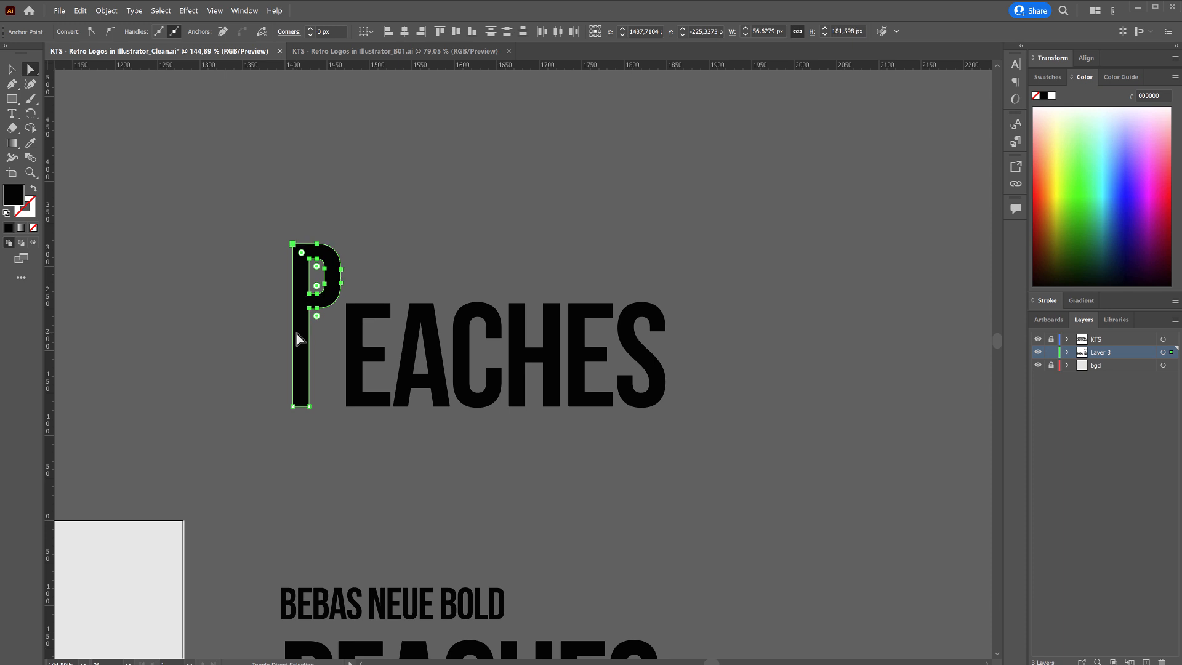
pyautogui.hotkey('shift', 'Down')
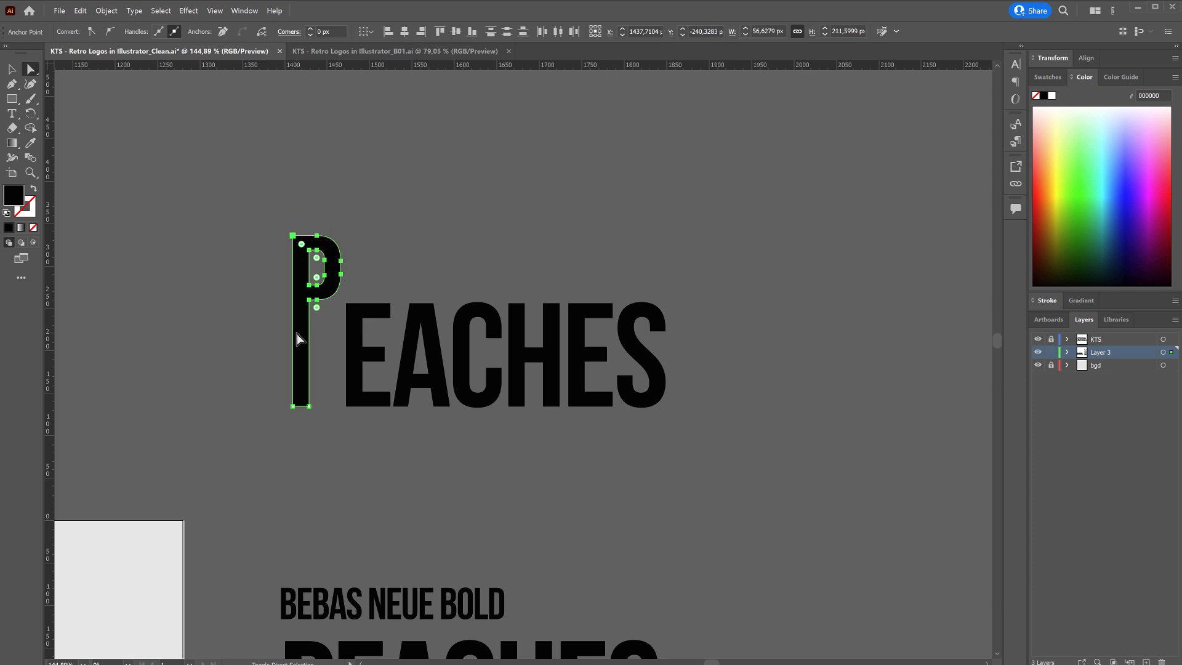
pyautogui.hotkey('shift', 'Up')
pyautogui.hotkey('shift', 'Down')
pyautogui.hotkey('shift', 'Up')
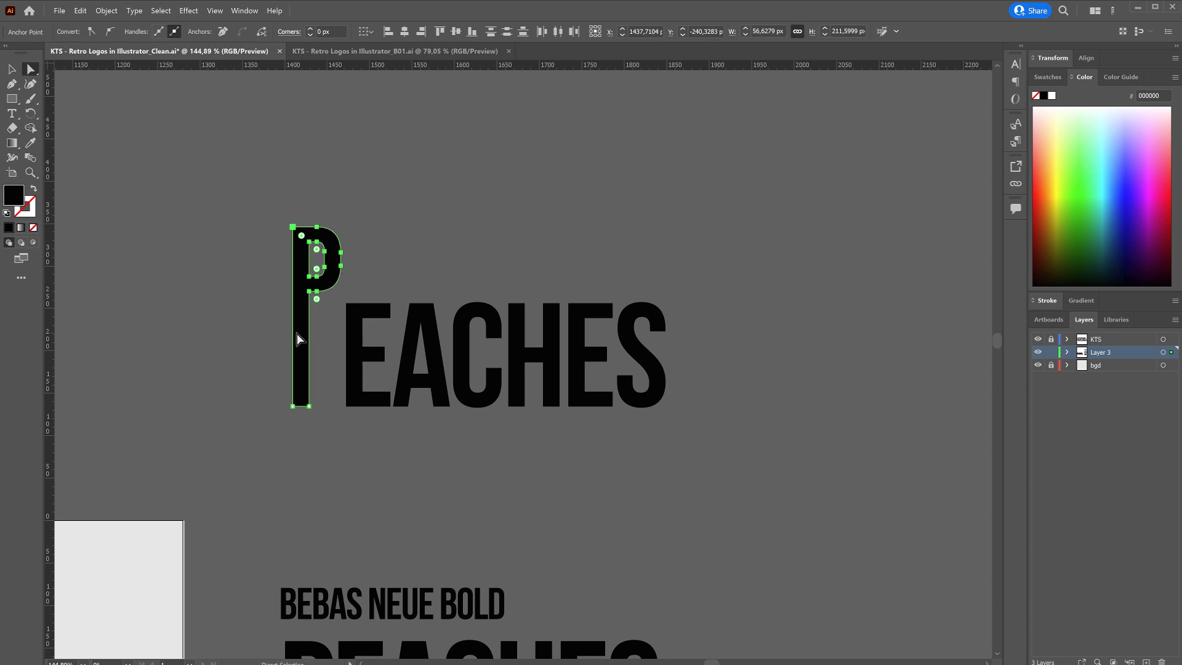
pyautogui.press('Down')
pyautogui.press('Down')
pyautogui.press('Down')
pyautogui.press('Down')
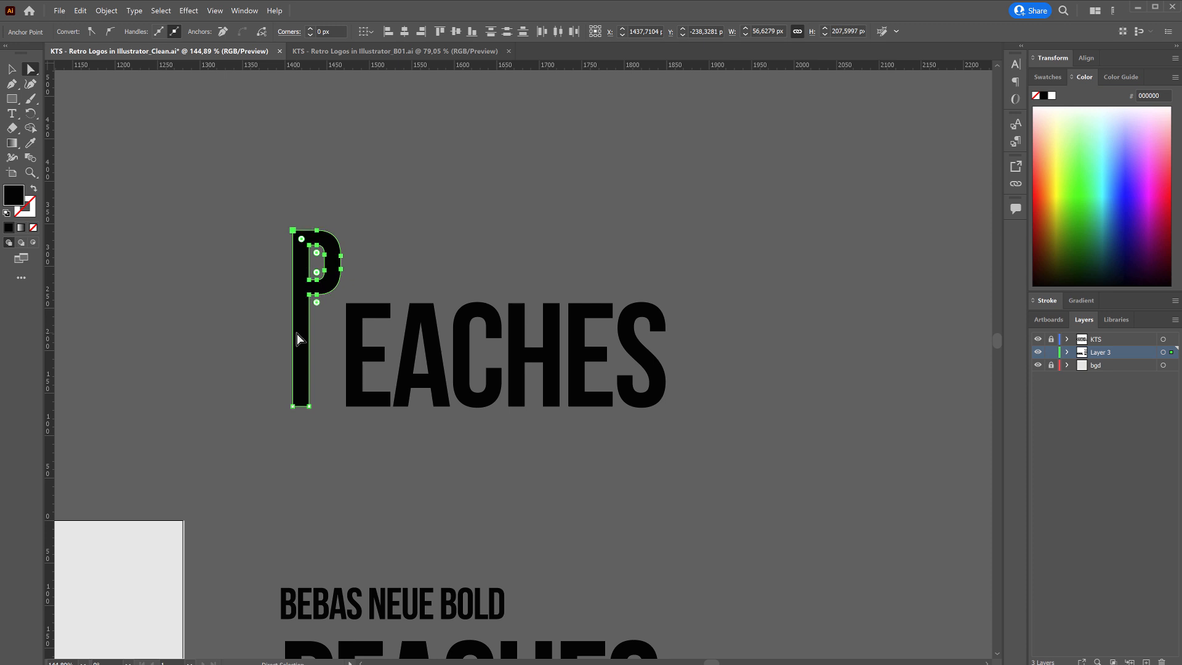
pyautogui.hotkey('shift', 'Up')
pyautogui.hotkey('shift', 'Up')
pyautogui.hotkey('shift', 'Down')
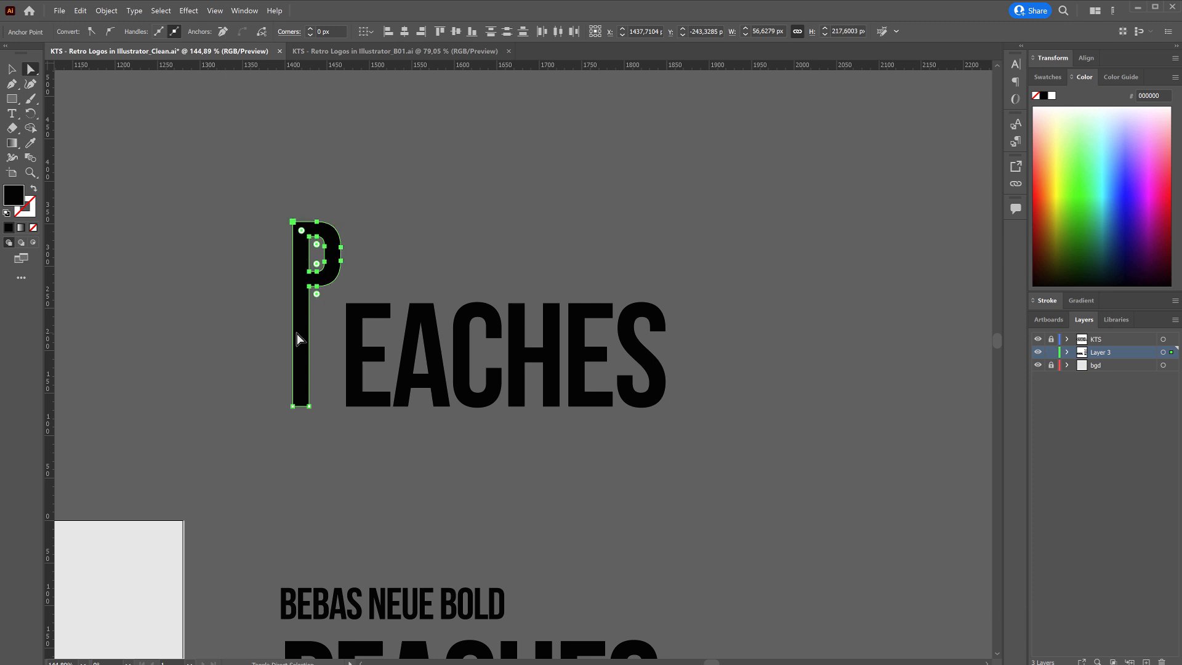
pyautogui.hotkey('shift', 'Down')
pyautogui.hotkey('shift', 'Down')
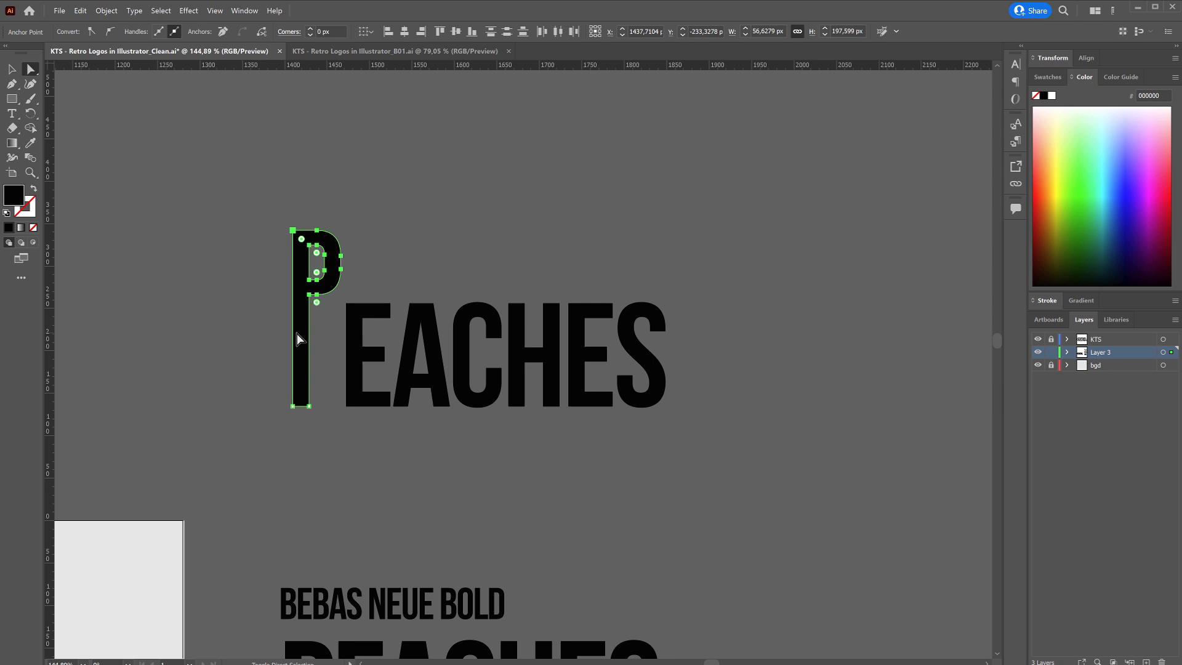
pyautogui.hotkey('shift', 'Up')
# Place a horizontal guide along the tops of EACHES and stretch the P's bowl across to the S's outer edge.
pyautogui.moveTo(381, 68); pyautogui.dragTo(388, 99)
pyautogui.moveTo(404, 230); pyautogui.dragTo(362, 300)
pyautogui.moveTo(346, 217); pyautogui.dragTo(331, 262)
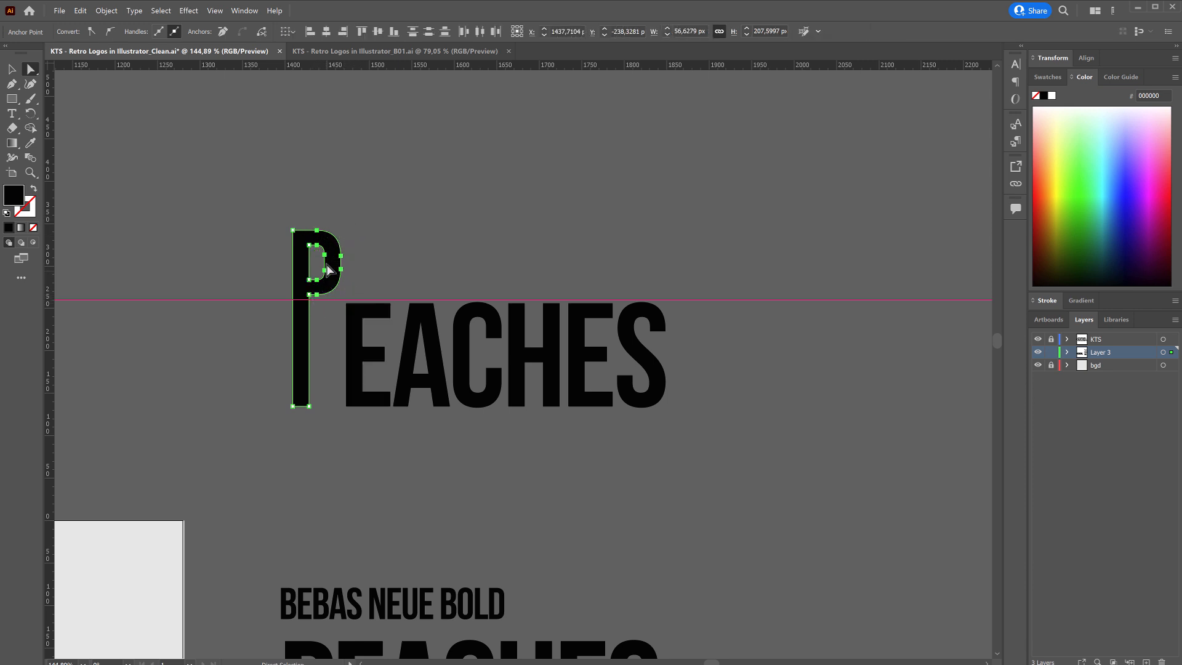
pyautogui.moveTo(328, 262); pyautogui.dragTo(662, 283)
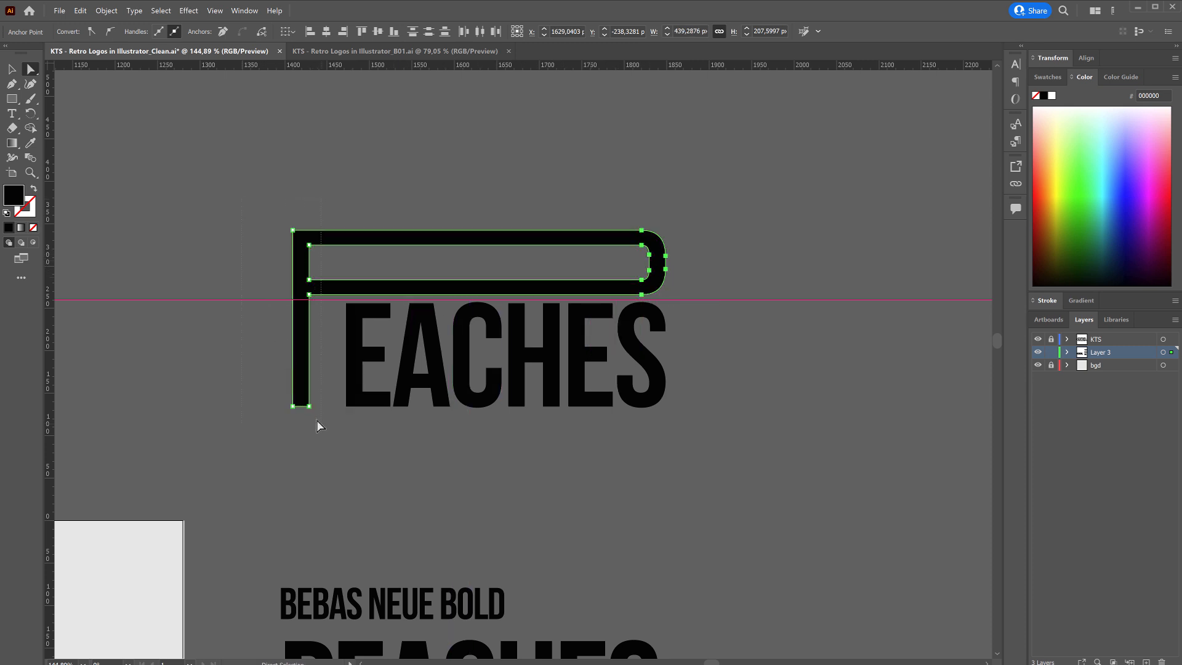
# Shift the P's stem right, closer to the first E, with the far end of the bowl kept aligned to the S.
pyautogui.moveTo(308, 406); pyautogui.dragTo(333, 404)
pyautogui.click(342, 438)
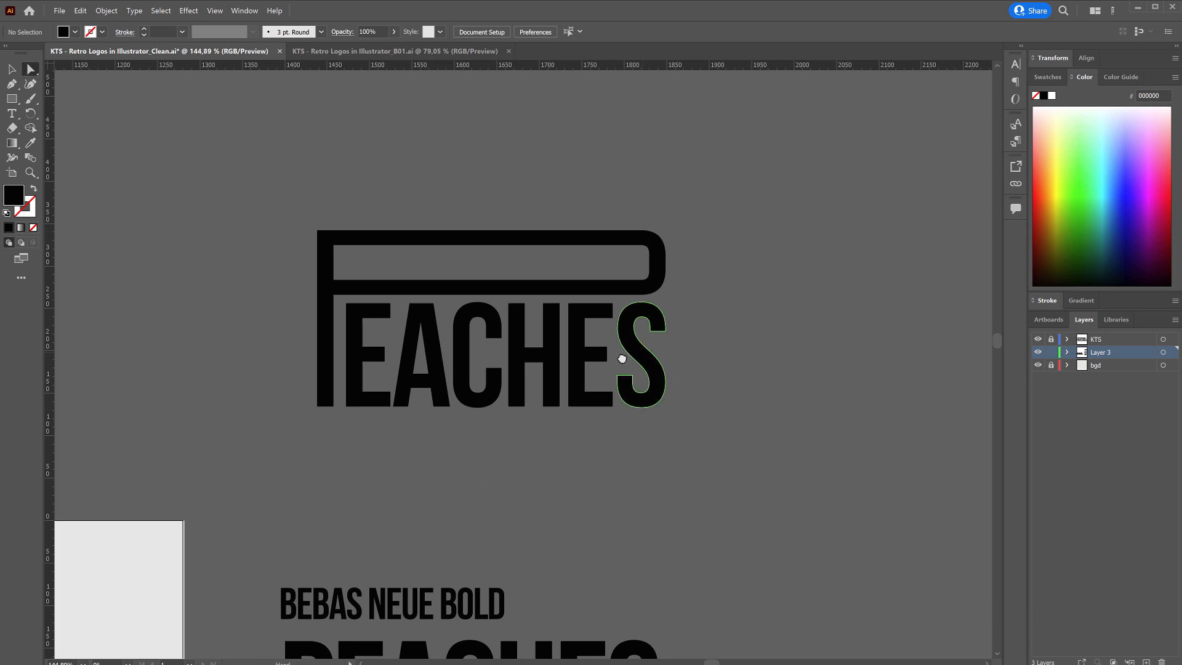
pyautogui.hscroll(3, 622, 351)
# Raise the anchor points of the bowl's lower bar to make the P's elongated bowl shallower.
pyautogui.click(561, 290)
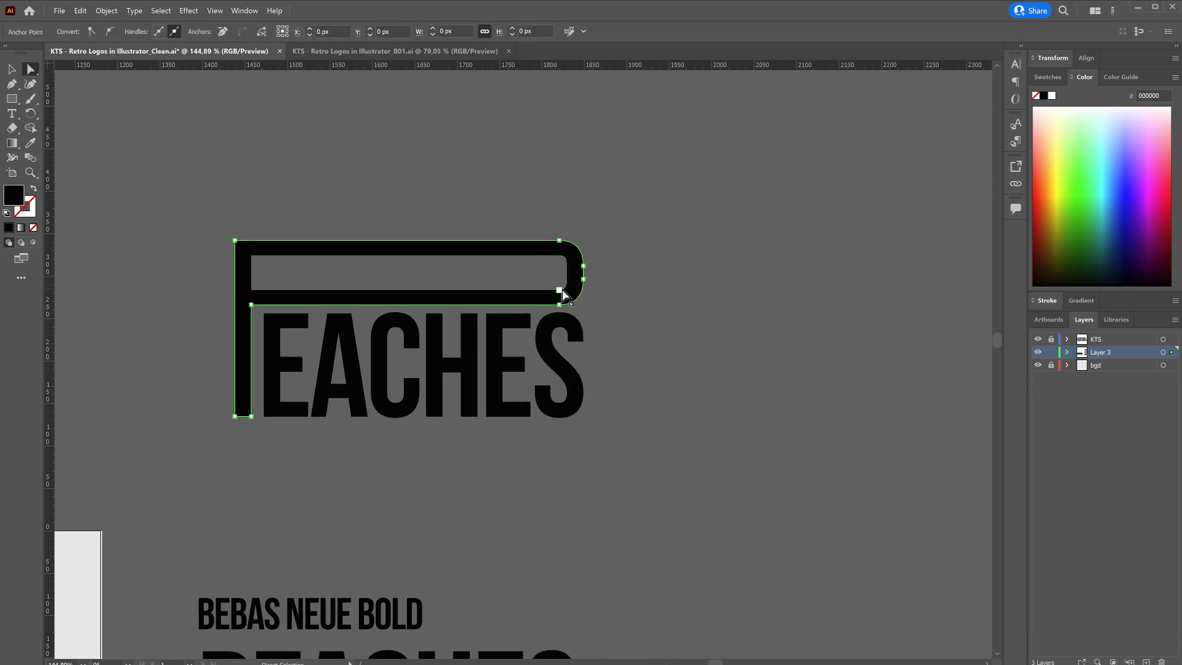
pyautogui.click(592, 276)
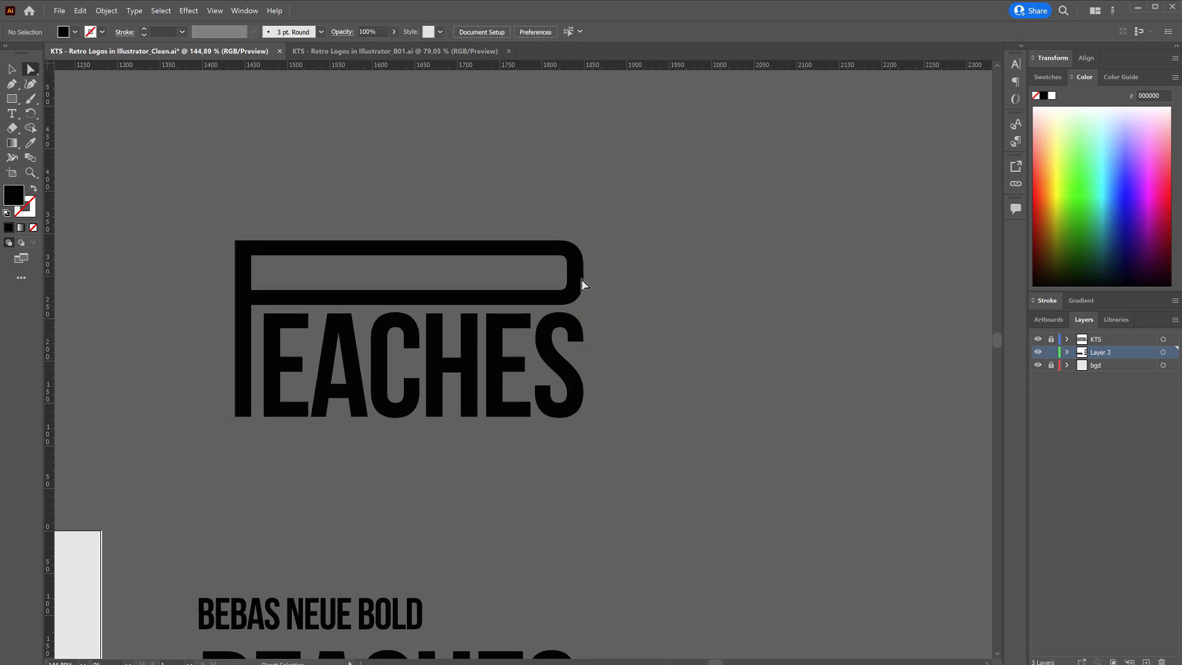
pyautogui.click(537, 306)
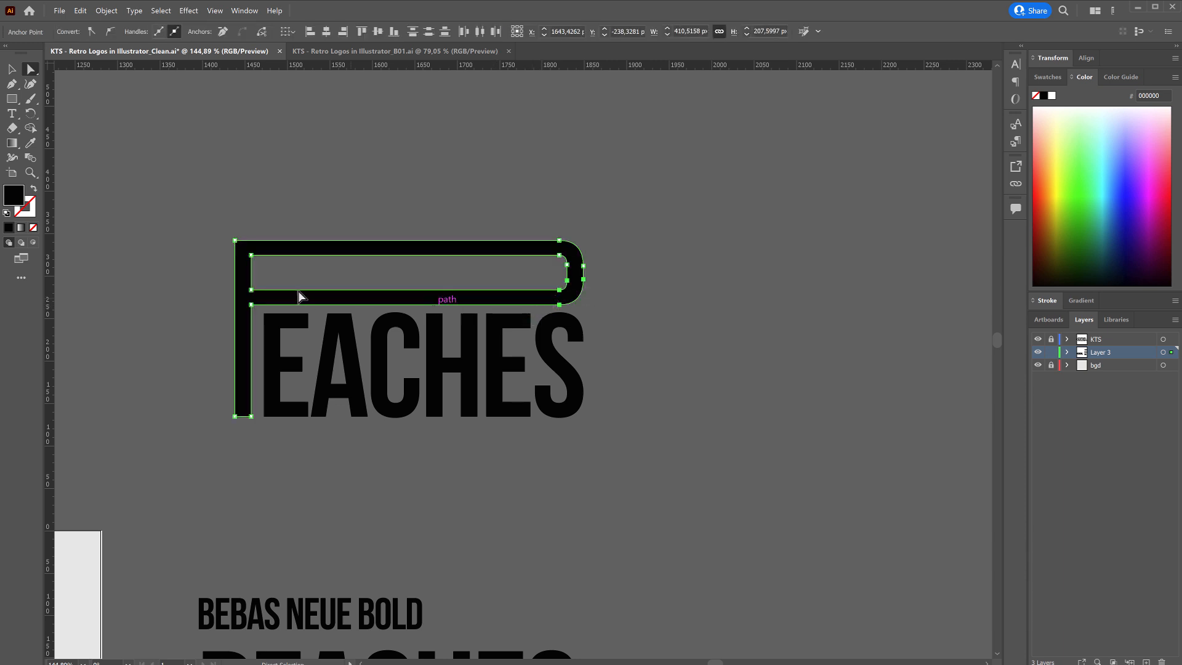
pyautogui.moveTo(242, 311); pyautogui.dragTo(241, 312)
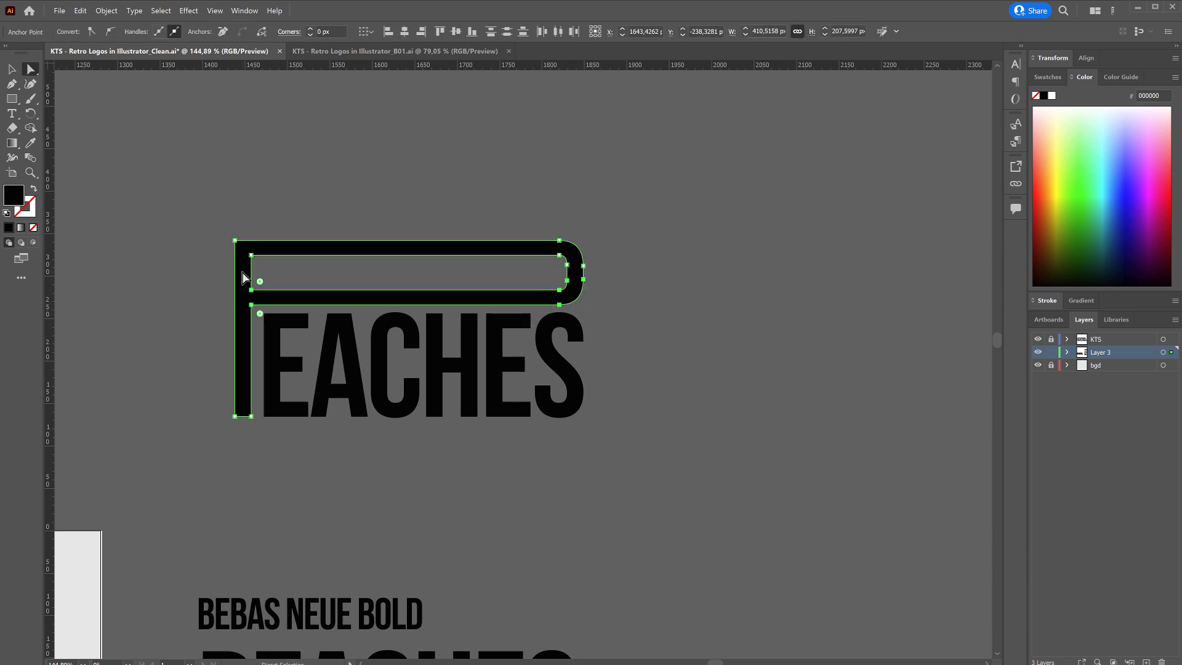
pyautogui.press('Up')
pyautogui.press('Up')
pyautogui.press('Up')
pyautogui.press('Up')
pyautogui.press('Up')
pyautogui.press('Up')
pyautogui.press('Up')
pyautogui.press('Up')
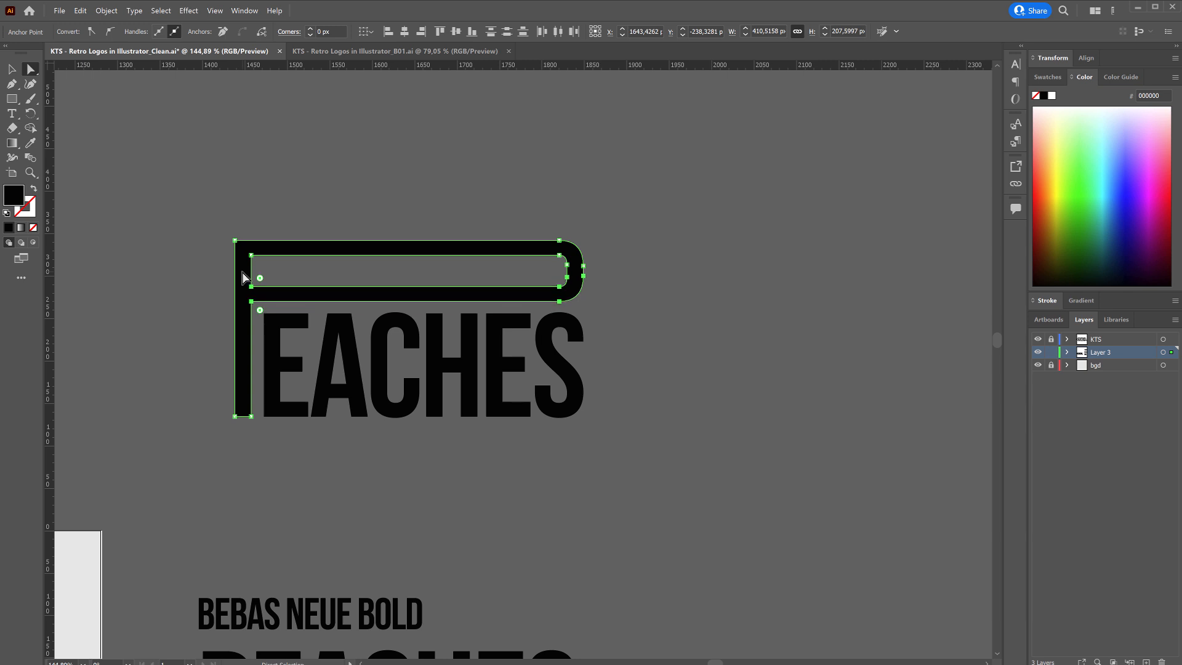
pyautogui.press('Up')
pyautogui.press('Up')
pyautogui.press('Up')
pyautogui.press('Up')
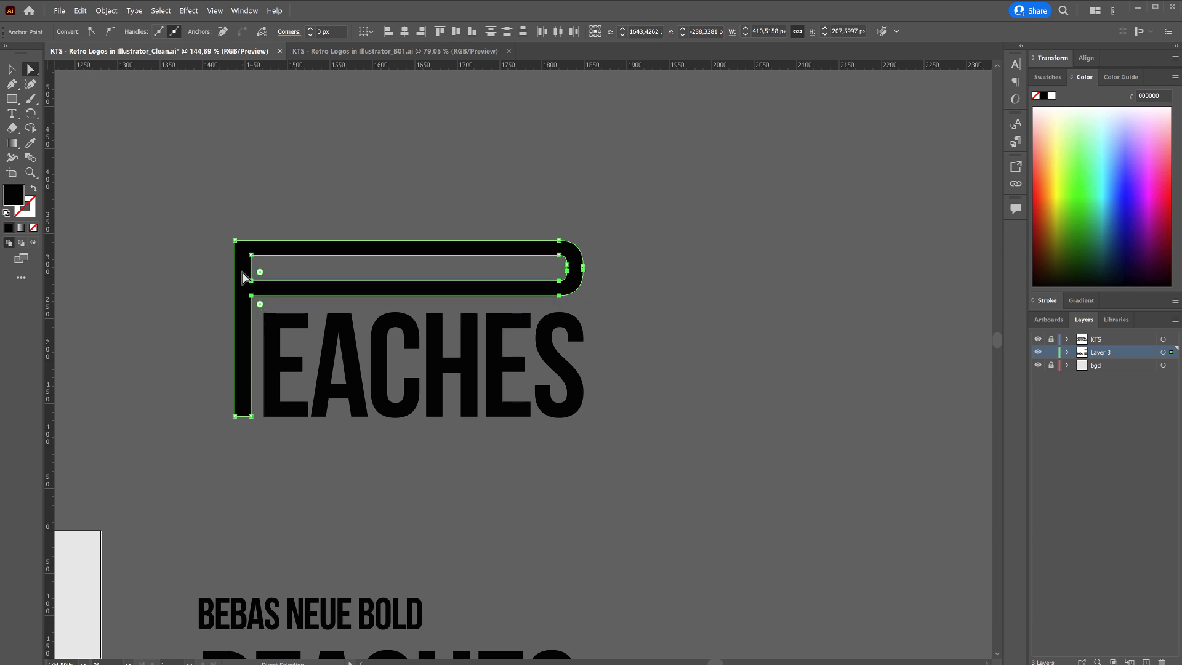
pyautogui.click(579, 223)
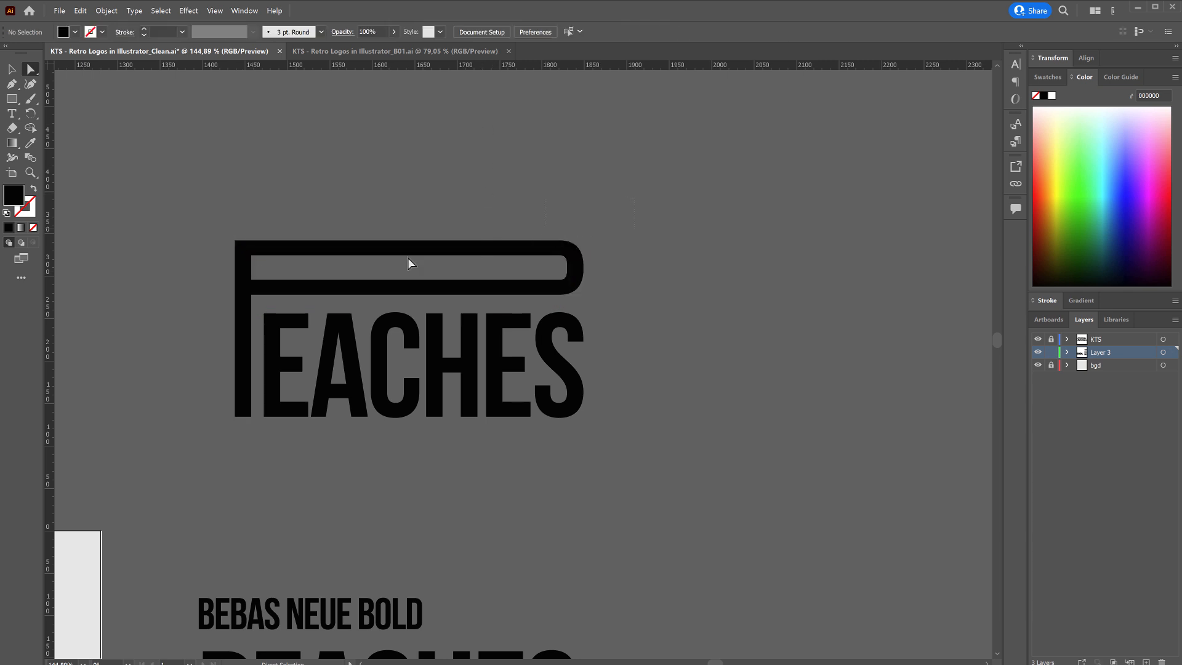
# Lower the P's whole bowl slightly so it sits closer to the EACHES letters, keeping the stem's base in place.
pyautogui.moveTo(228, 302); pyautogui.dragTo(253, 308)
pyautogui.click(591, 230)
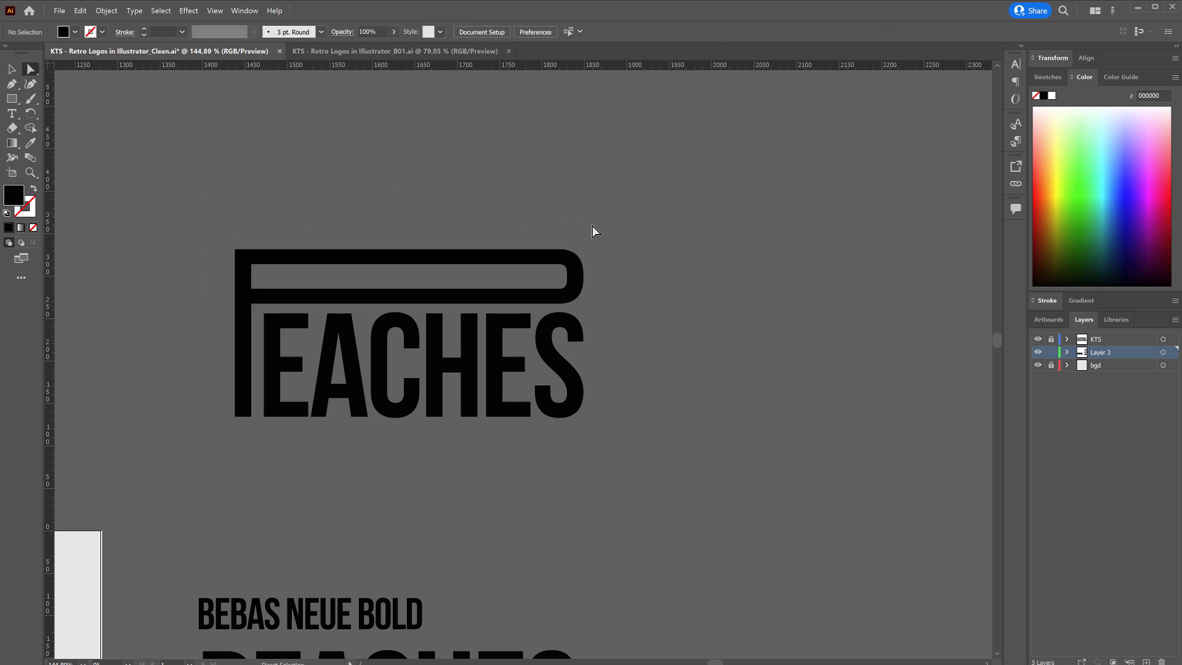
pyautogui.scroll(-1, 434, 278)
# Examine the PEACHES logo in the KTS - Retro Logos in Illustrator_B01.ai document and return to the Clean.ai document.
pyautogui.click(365, 57)
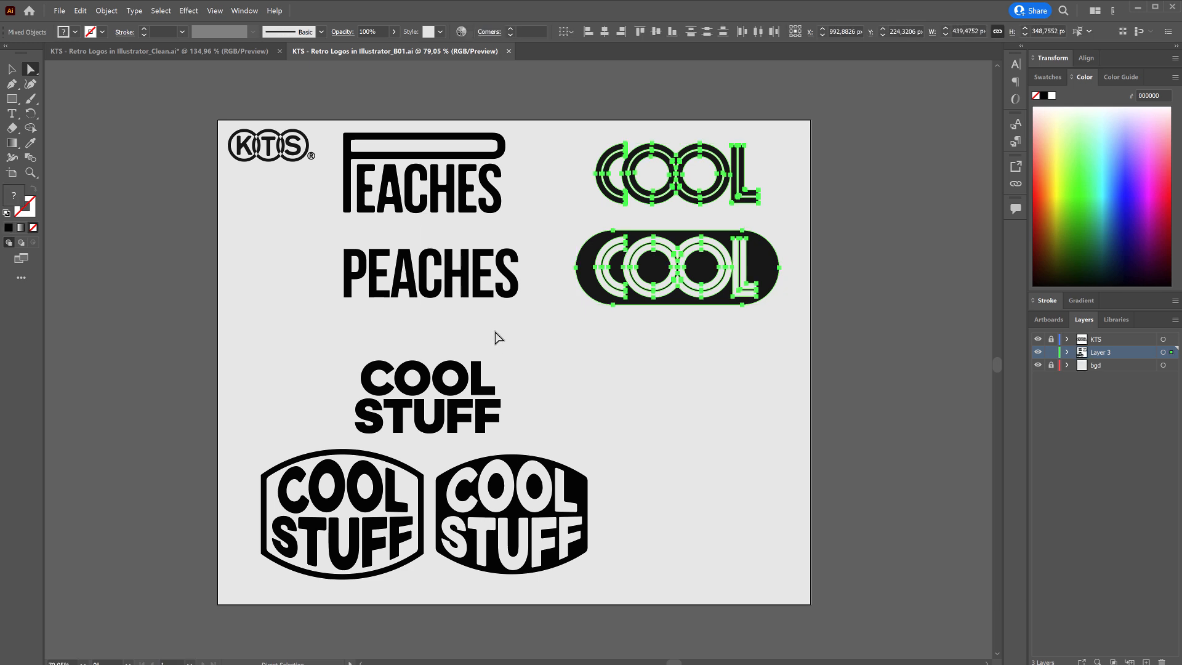
pyautogui.moveTo(388, 170); pyautogui.dragTo(503, 106)
pyautogui.moveTo(459, 147); pyautogui.dragTo(458, 243)
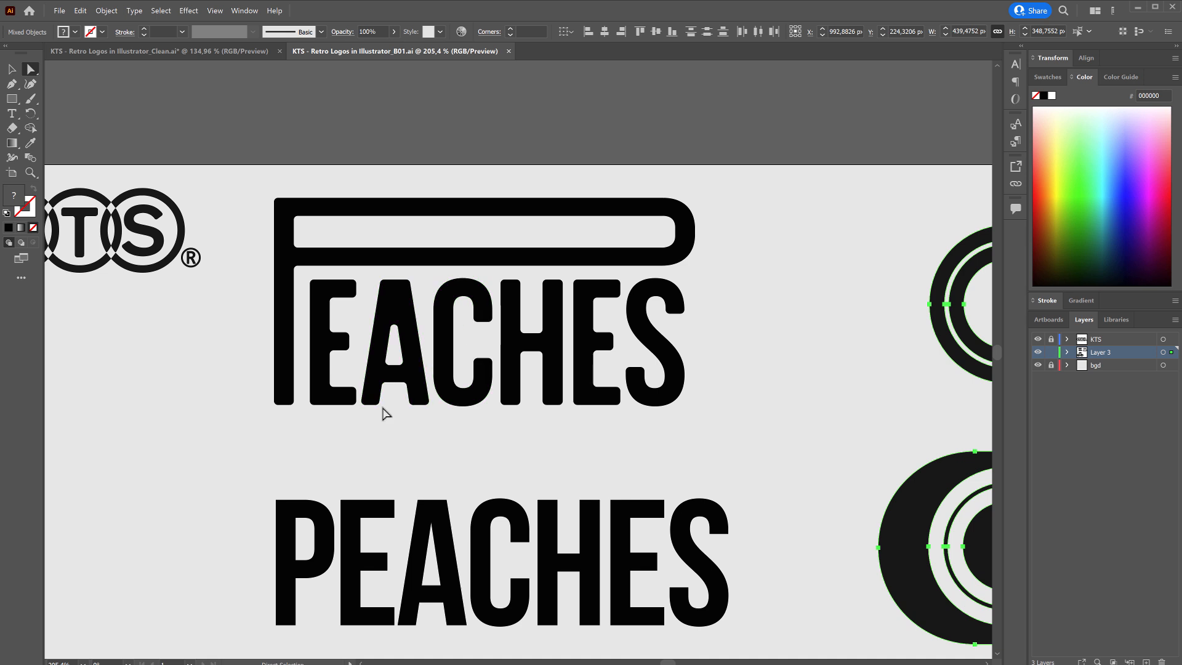
pyautogui.click(202, 51)
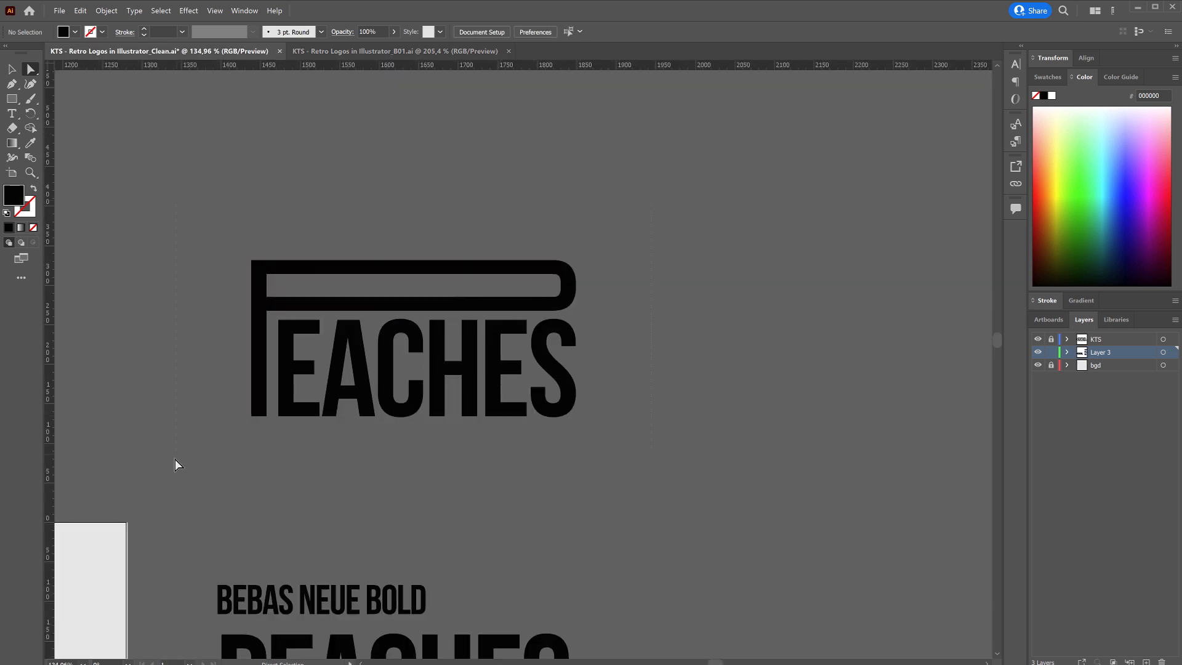
# Slightly round all the corners of the whole PEACHES wordmark, including the elongated P.
pyautogui.click(314, 342)
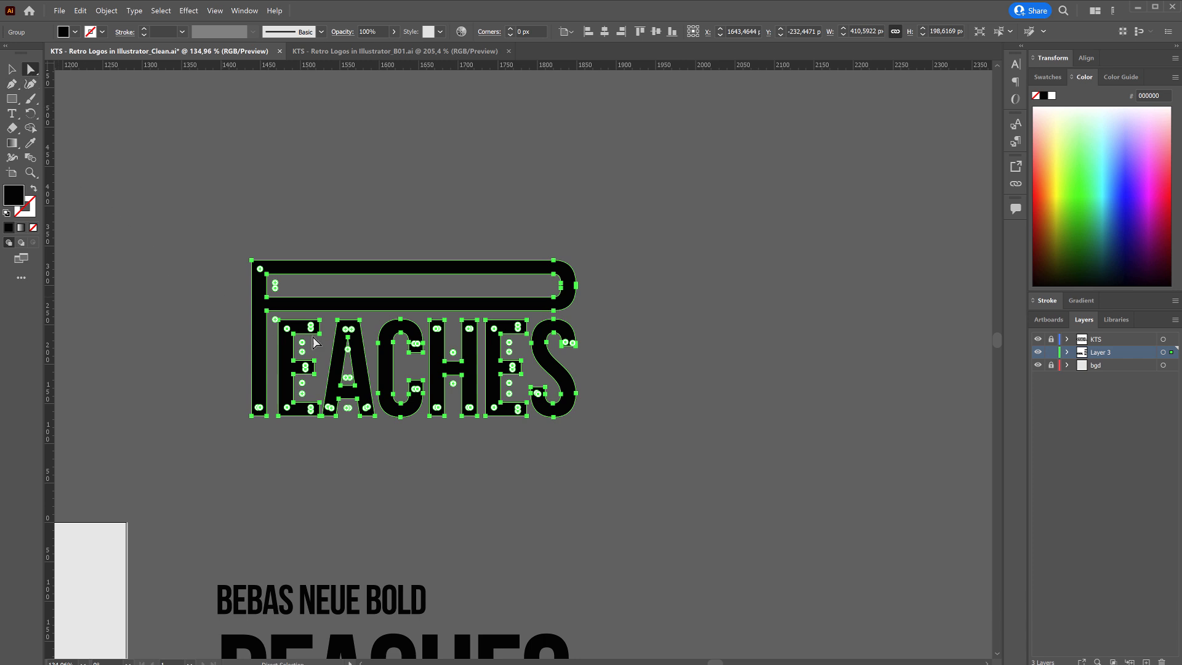
pyautogui.keyDown('alt'); pyautogui.scroll(2, 314, 342); pyautogui.keyUp('alt')
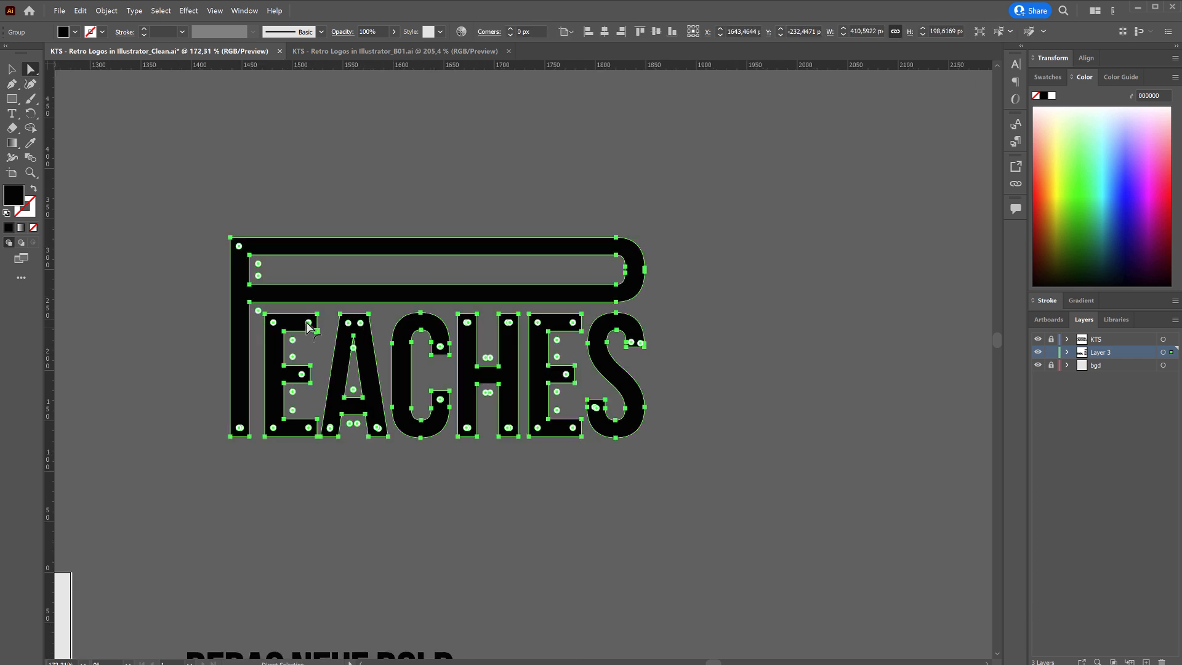
pyautogui.keyDown('alt'); pyautogui.scroll(2, 349, 339); pyautogui.keyUp('alt')
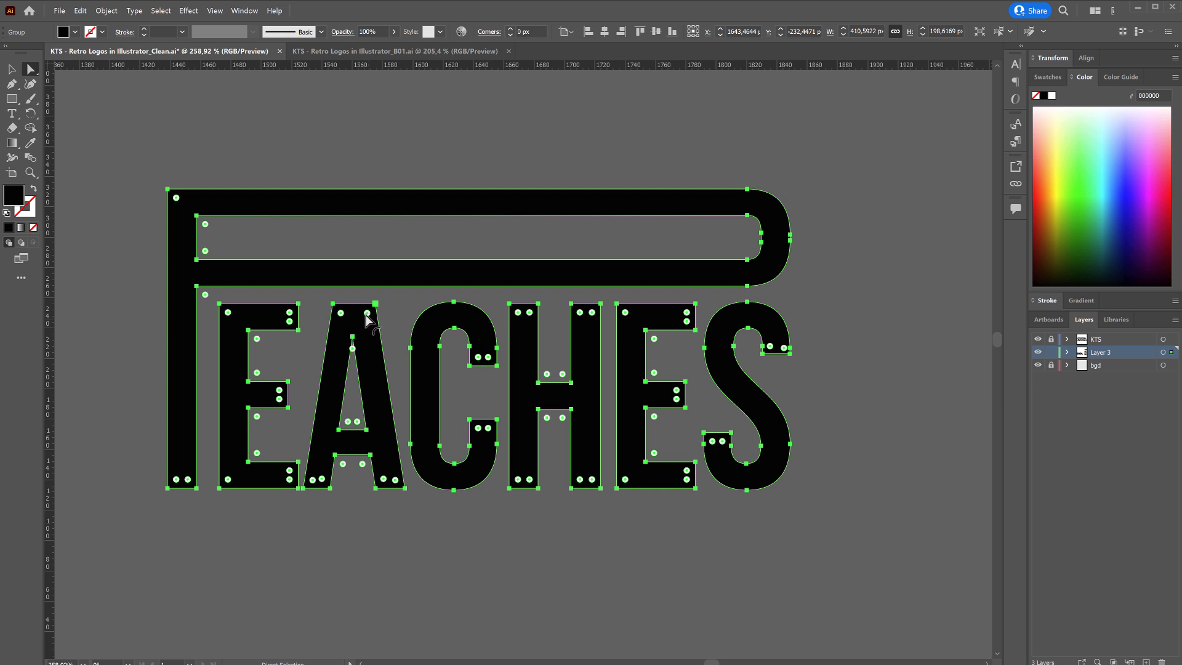
pyautogui.moveTo(367, 313); pyautogui.dragTo(372, 307)
pyautogui.click(431, 167)
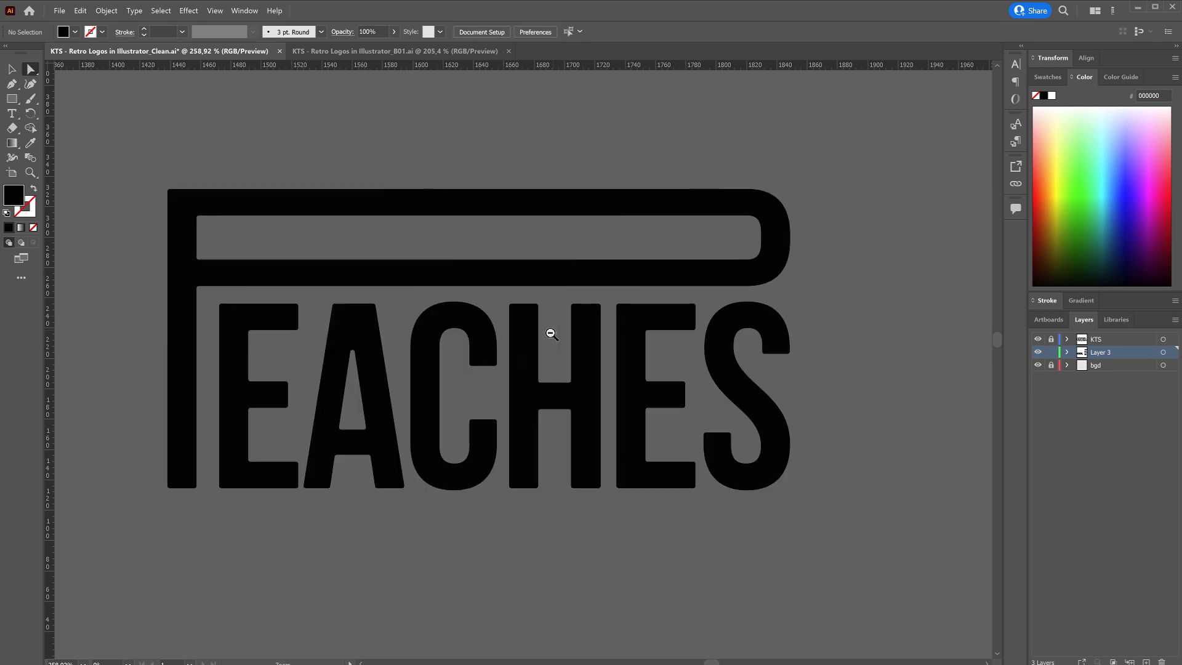
# Place the PEACHES logo on the artboard below the COOL logo, scaled to nearly the same width, and save the document.
pyautogui.moveTo(551, 334); pyautogui.dragTo(491, 375)
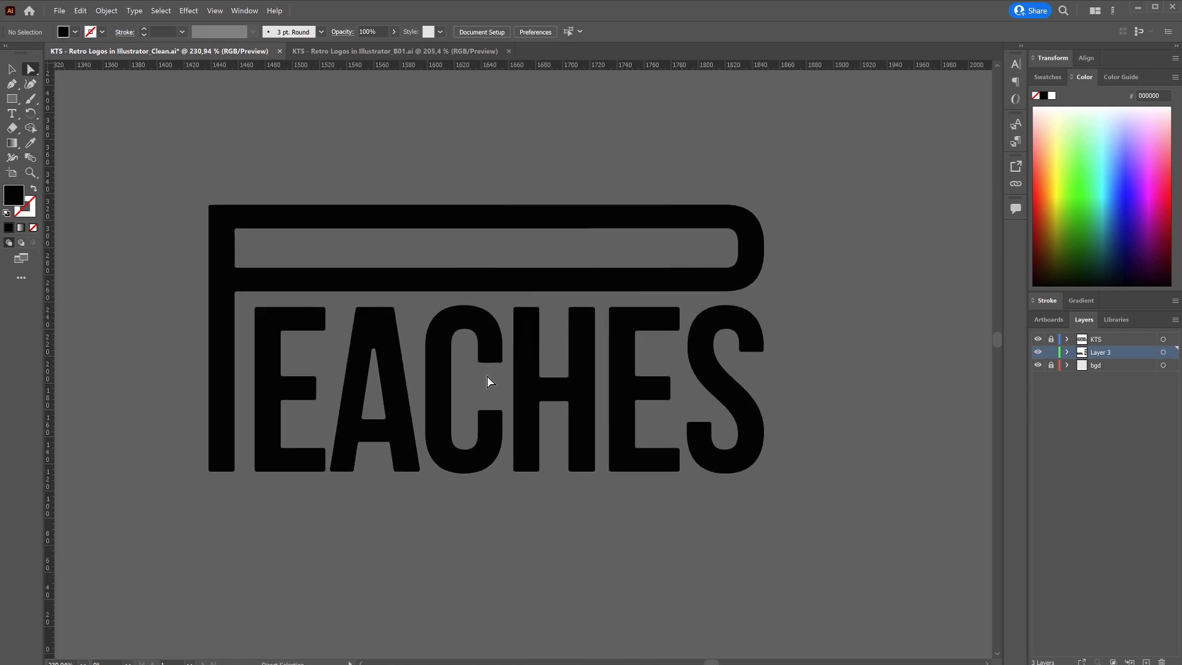
pyautogui.moveTo(854, 161); pyautogui.dragTo(151, 513)
pyautogui.click(367, 526)
pyautogui.moveTo(617, 405); pyautogui.dragTo(483, 518)
pyautogui.moveTo(511, 449); pyautogui.dragTo(441, 435)
pyautogui.press('v')
pyautogui.moveTo(505, 390); pyautogui.dragTo(211, 524)
pyautogui.moveTo(484, 490); pyautogui.dragTo(397, 459)
pyautogui.moveTo(625, 271); pyautogui.dragTo(277, 502)
pyautogui.moveTo(328, 528); pyautogui.dragTo(393, 560)
pyautogui.click(423, 528)
pyautogui.moveTo(332, 486); pyautogui.dragTo(354, 485)
pyautogui.moveTo(346, 484); pyautogui.dragTo(417, 380)
pyautogui.hotkey('ctrl', 's')
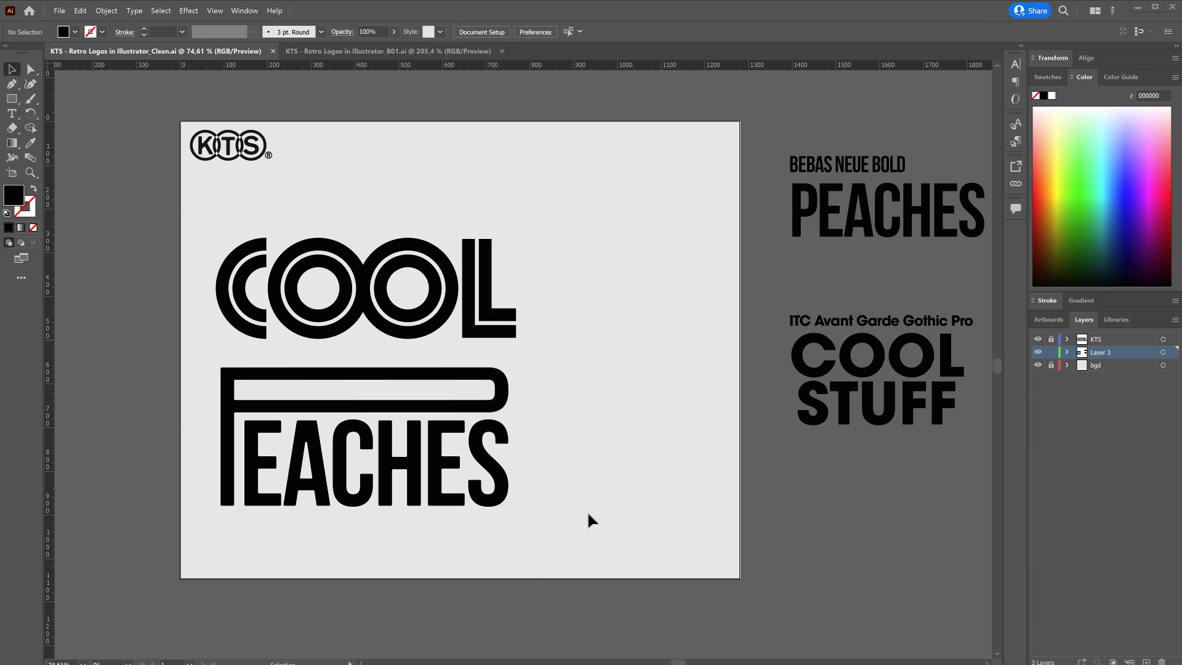
# Examine the magnetiMarelli.jpg reference in the referencias folder, close it and return to the KTS - Retro Logos in Illustrator_Clean.ai document.
pyautogui.click(1138, 11)
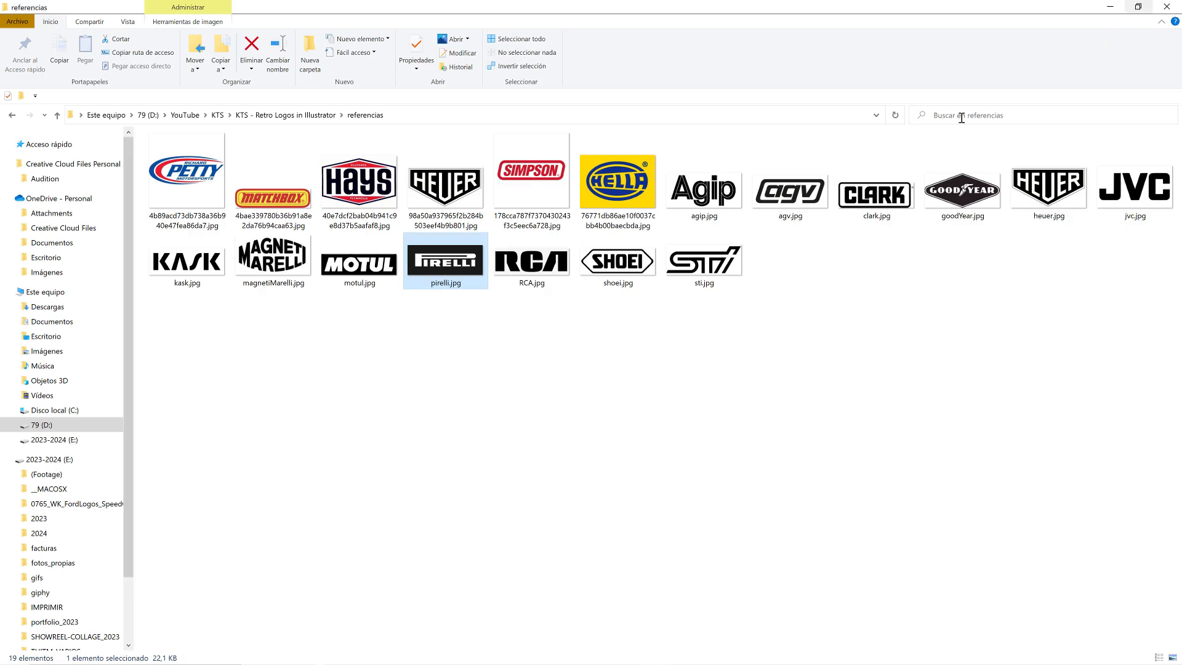
pyautogui.doubleClick(273, 259)
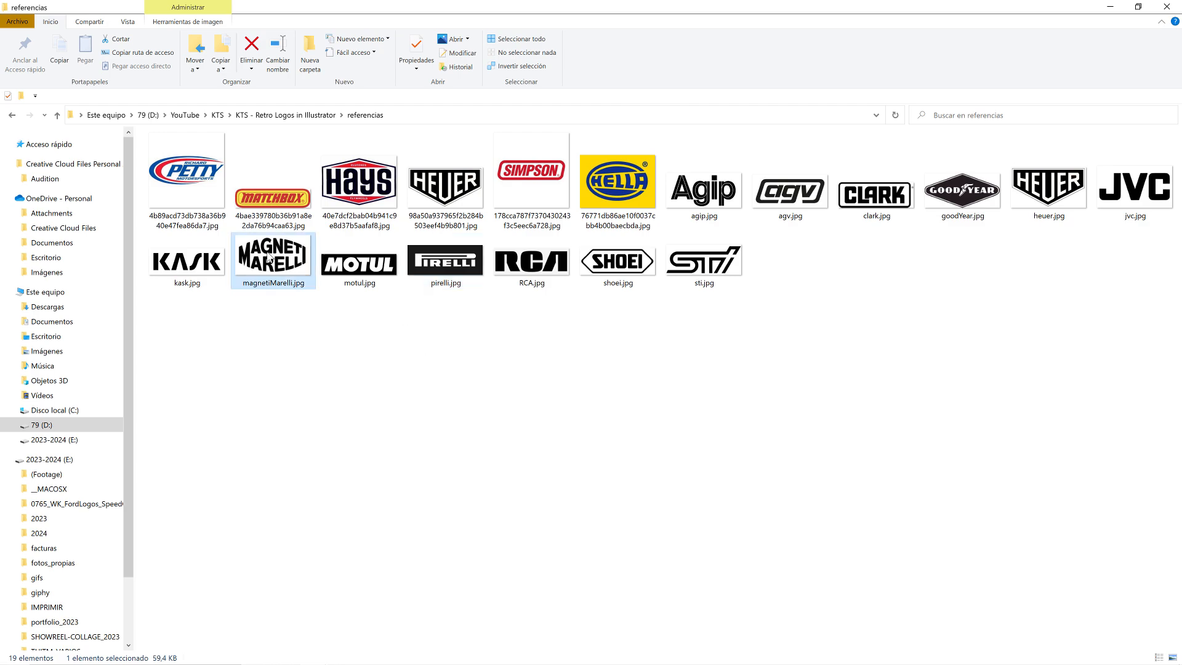
pyautogui.scroll(5, 608, 374)
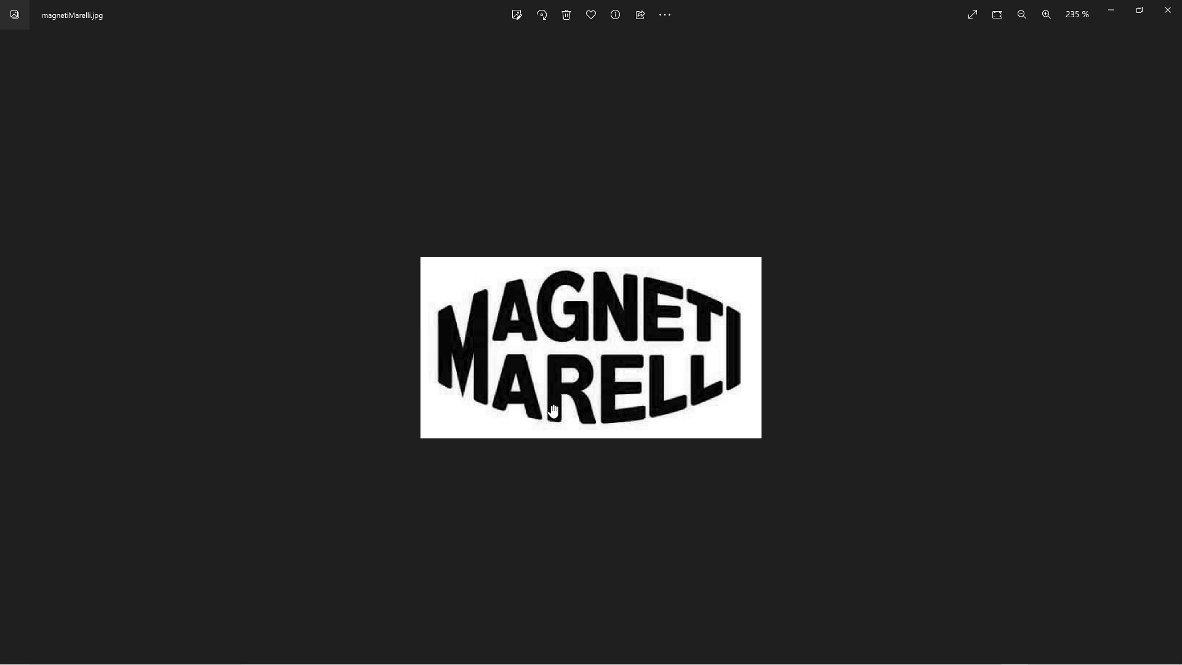
pyautogui.click(1168, 10)
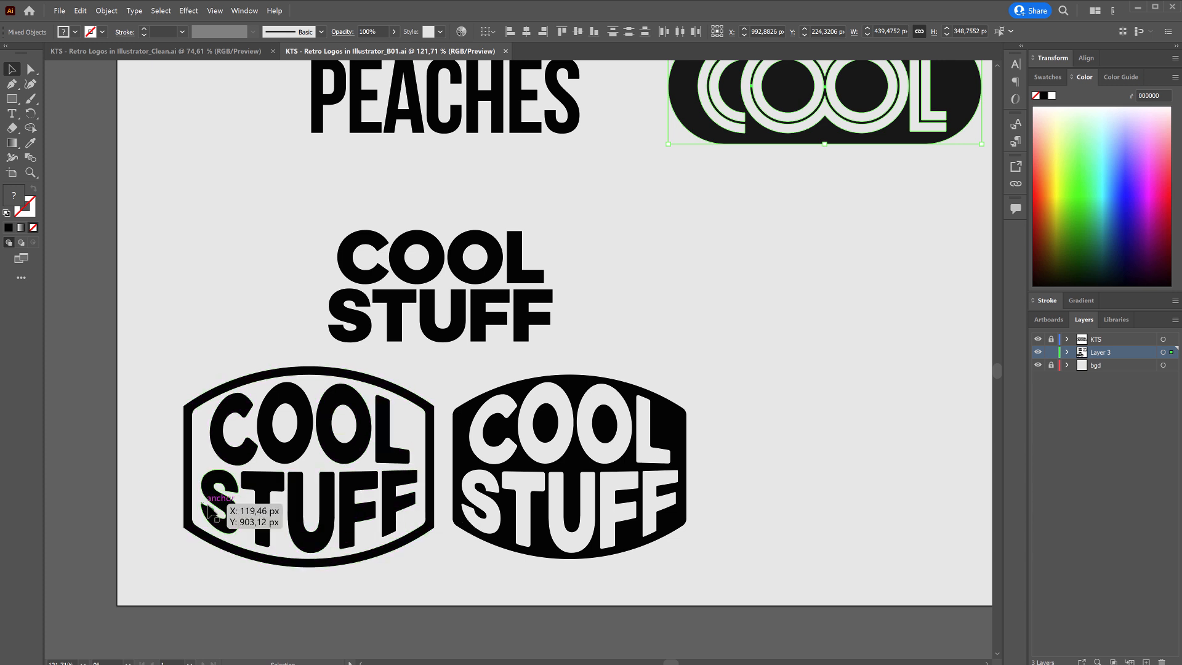
pyautogui.click(154, 51)
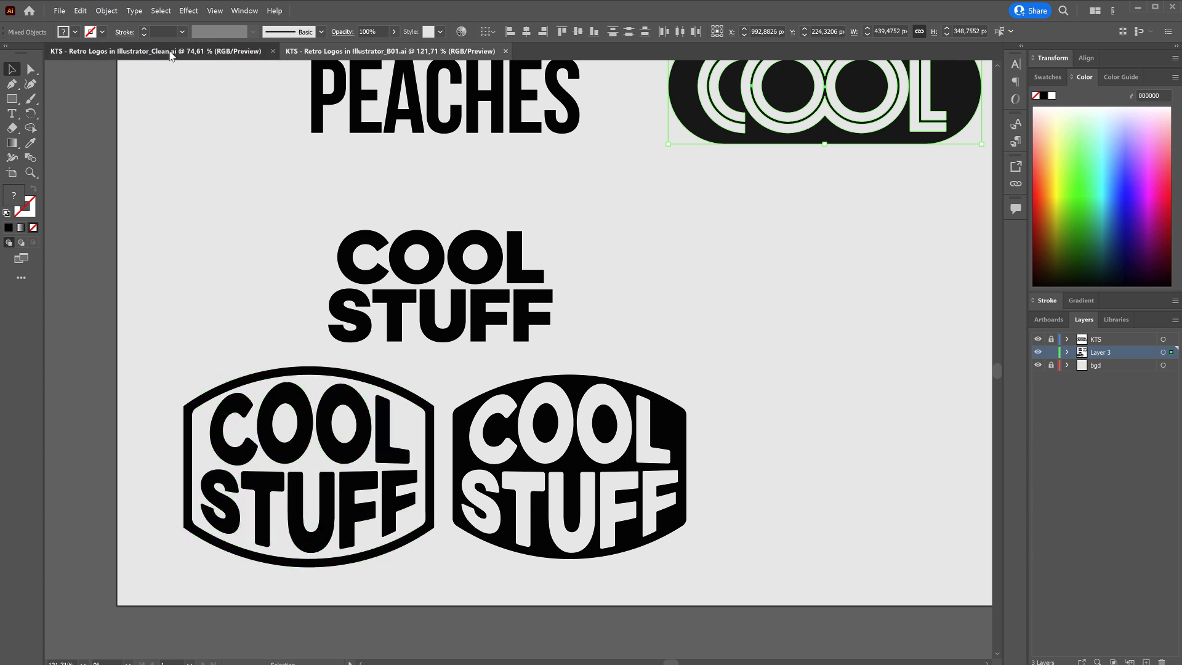
# Duplicate the ITC Avant Garde Gothic Pro COOL STUFF text into the empty canvas area below and right of the original.
pyautogui.moveTo(911, 412); pyautogui.dragTo(492, 405)
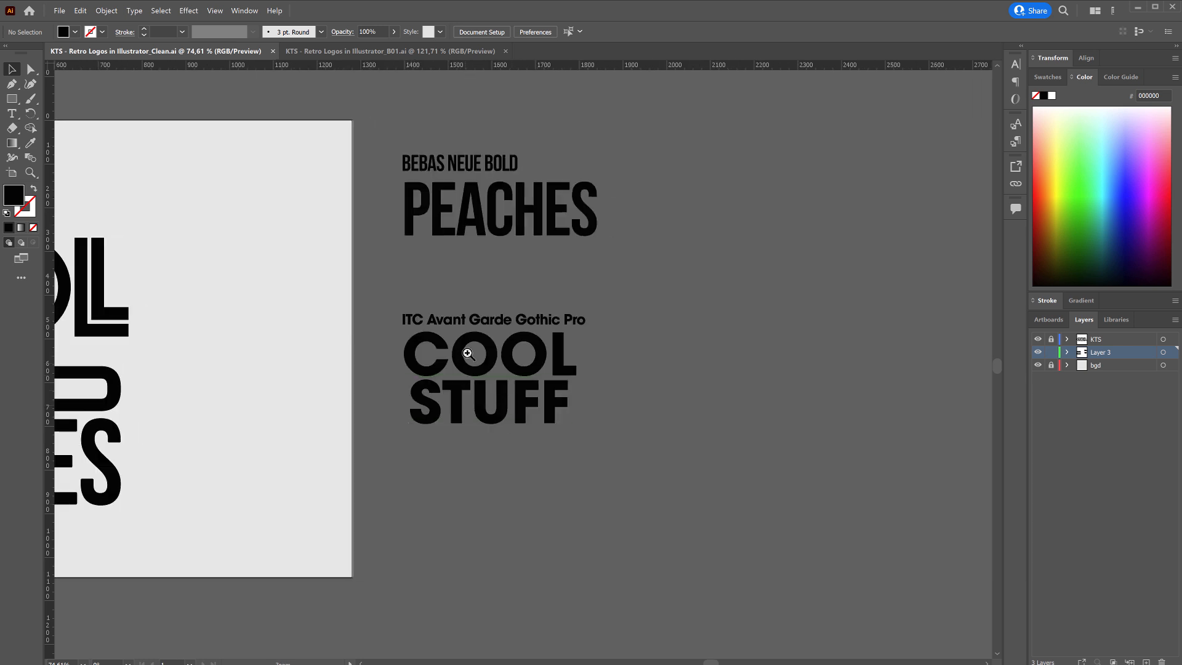
pyautogui.moveTo(470, 351); pyautogui.dragTo(498, 315)
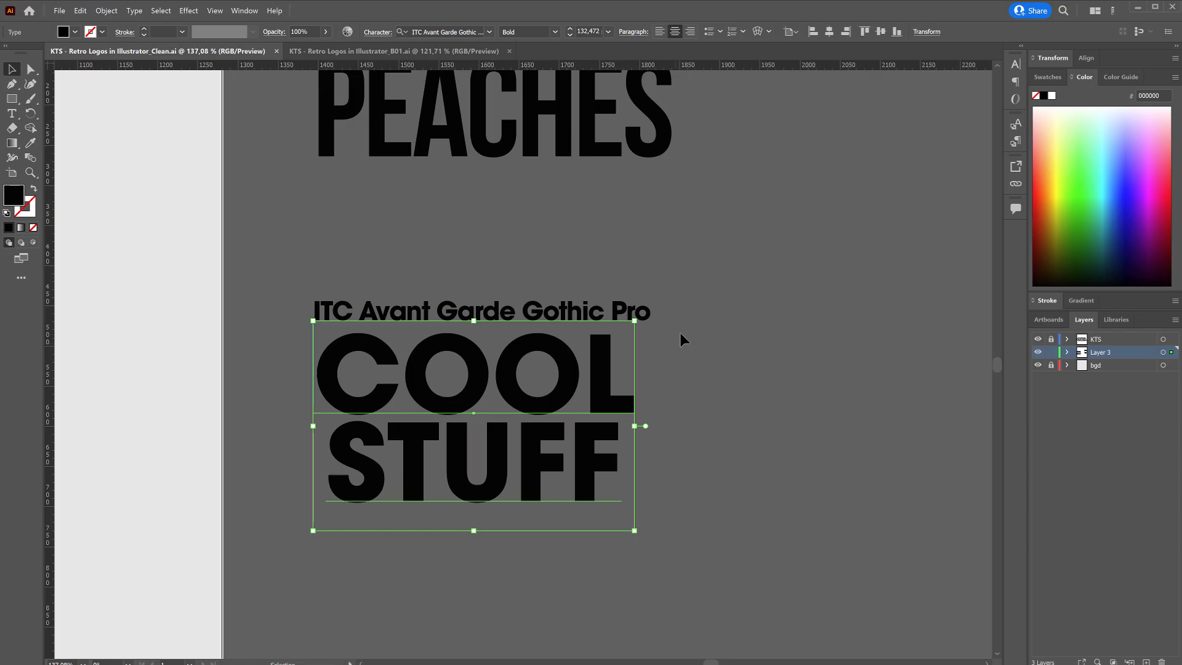
pyautogui.click(682, 334)
pyautogui.click(521, 410)
pyautogui.moveTo(504, 424); pyautogui.dragTo(380, 459)
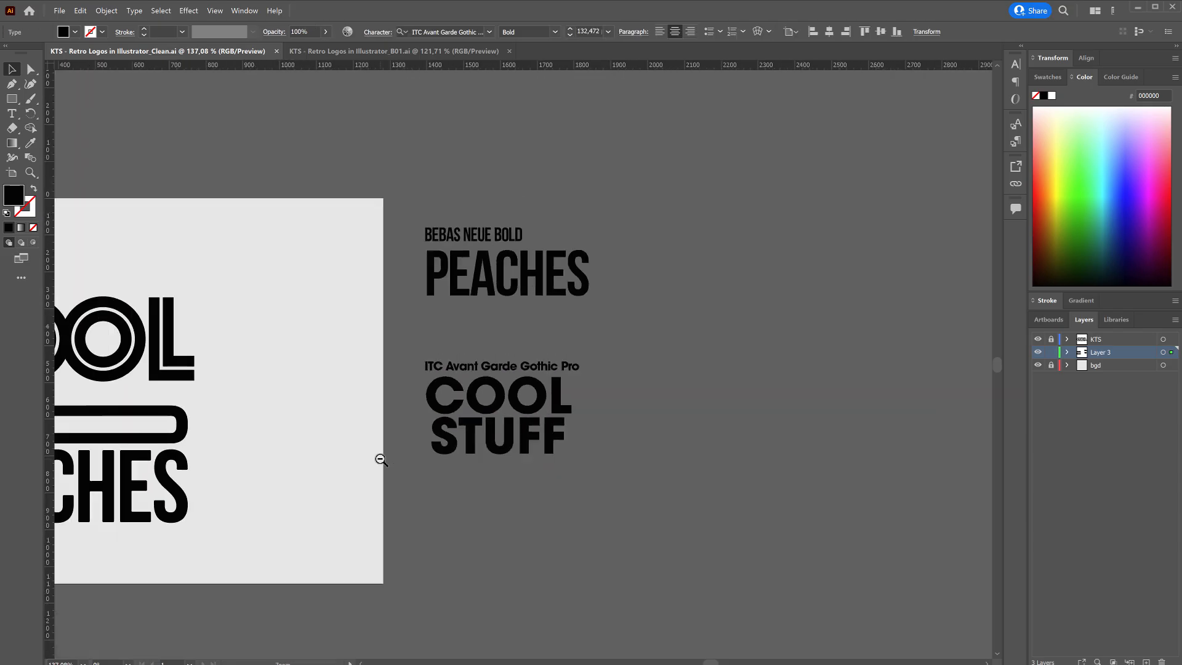
pyautogui.moveTo(430, 430); pyautogui.dragTo(484, 385)
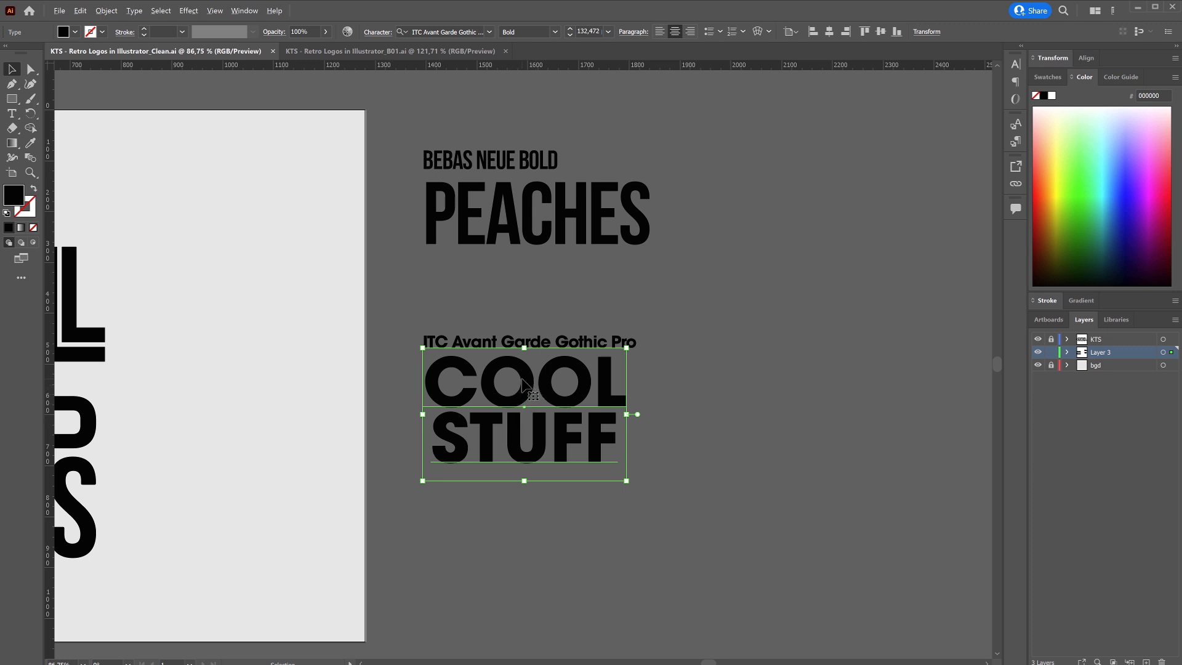
pyautogui.moveTo(524, 384); pyautogui.dragTo(572, 388)
# Draw a rectangle about 427 px wide around the COOL STUFF copy, with no fill and a 1 pt black stroke.
pyautogui.click(11, 100)
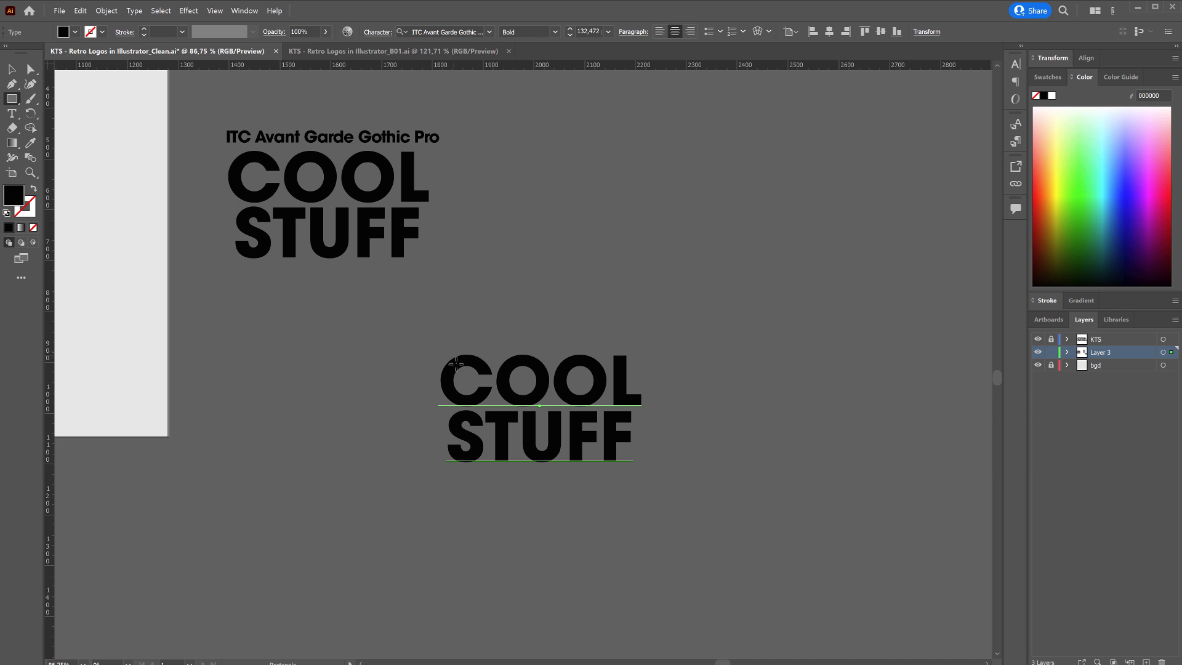
pyautogui.moveTo(430, 342)
pyautogui.mouseDown()
pyautogui.moveTo(509, 441)
pyautogui.moveTo(650, 479)
pyautogui.mouseUp()
pyautogui.hotkey('shift', 'x')
pyautogui.click(13, 71)
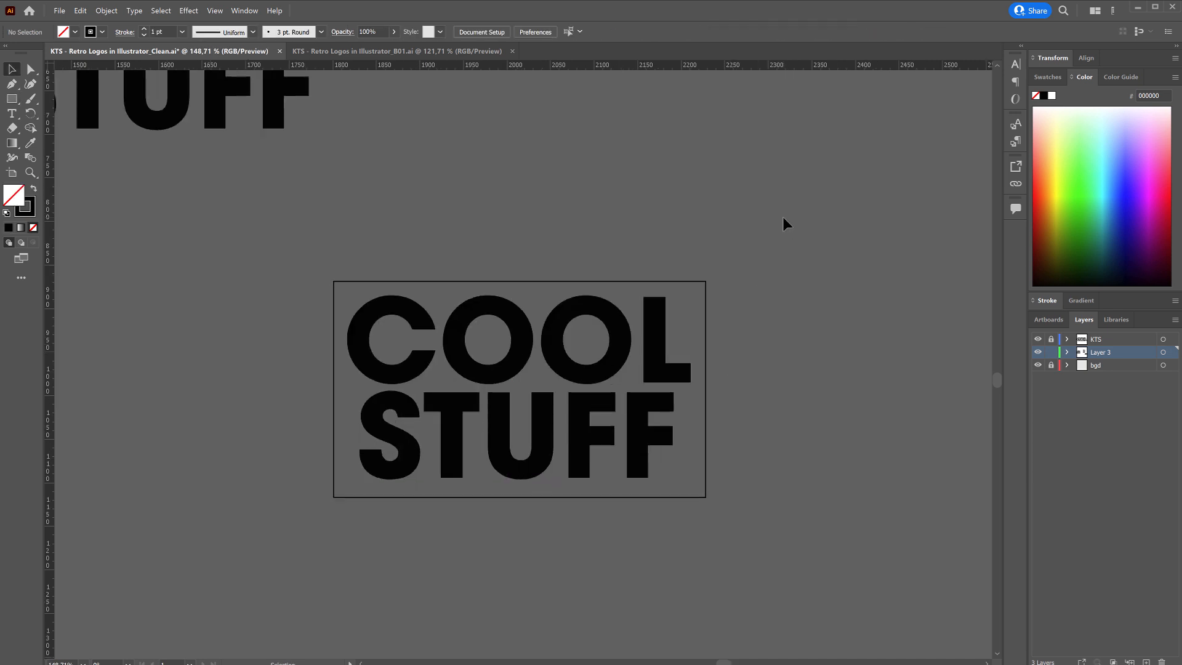
# Apply an Envelope Distort warp with the Bulge style to the COOL STUFF copy together with its rectangle.
pyautogui.moveTo(478, 557); pyautogui.dragTo(410, 431)
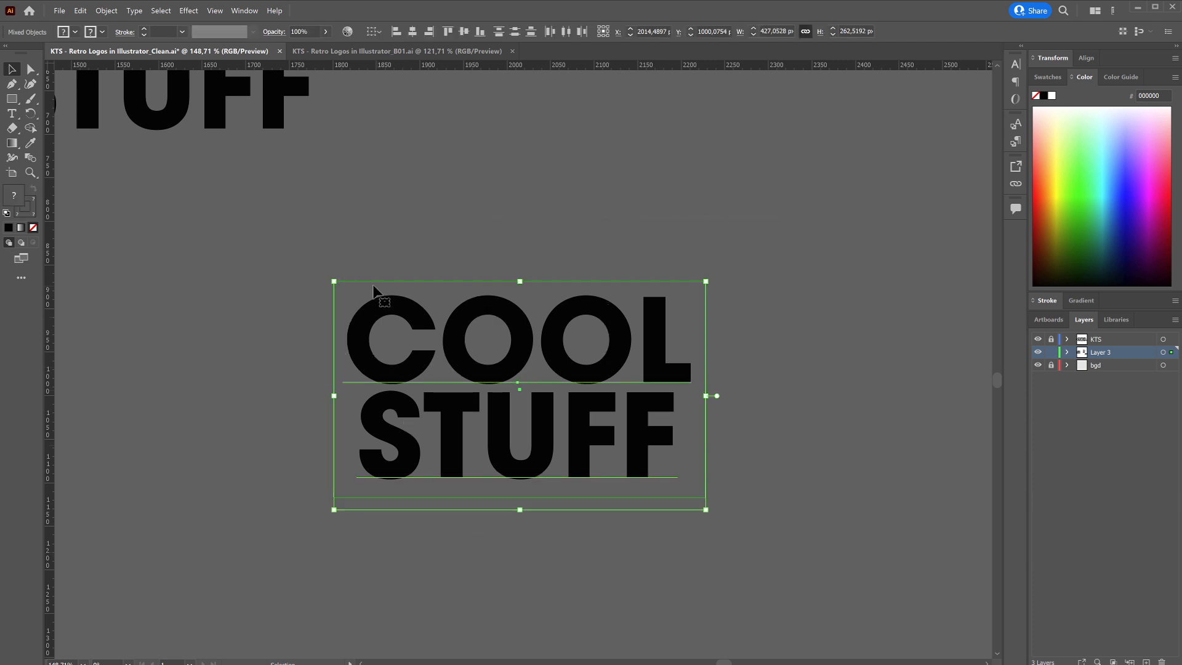
pyautogui.click(106, 10)
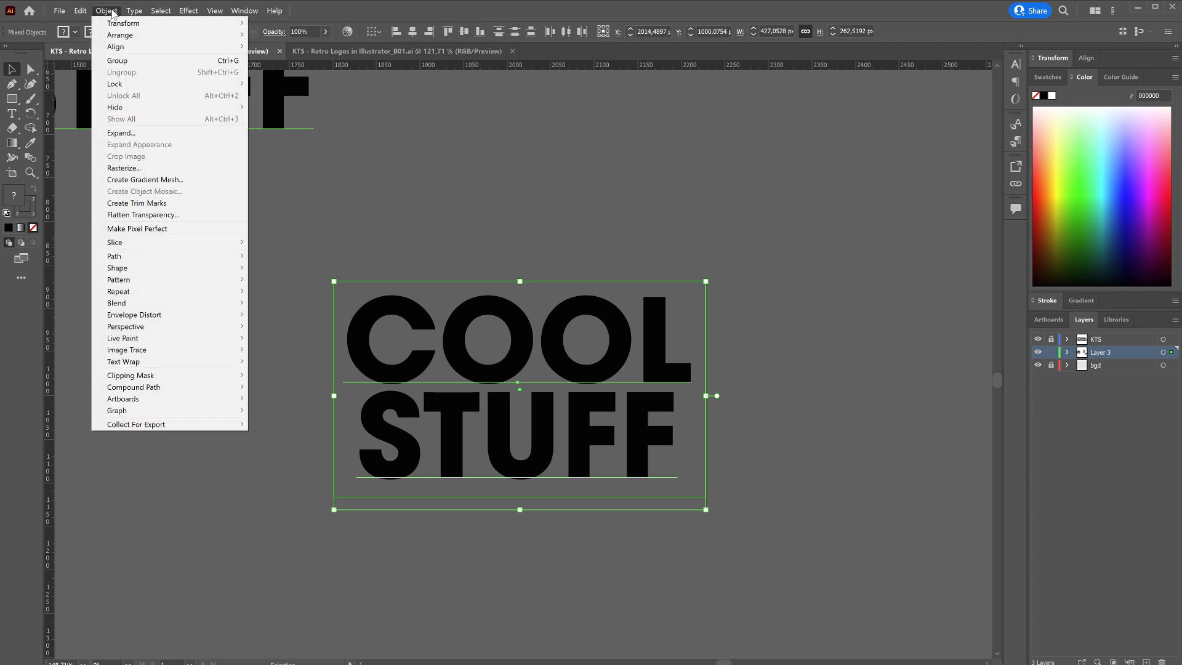
pyautogui.moveTo(165, 317)
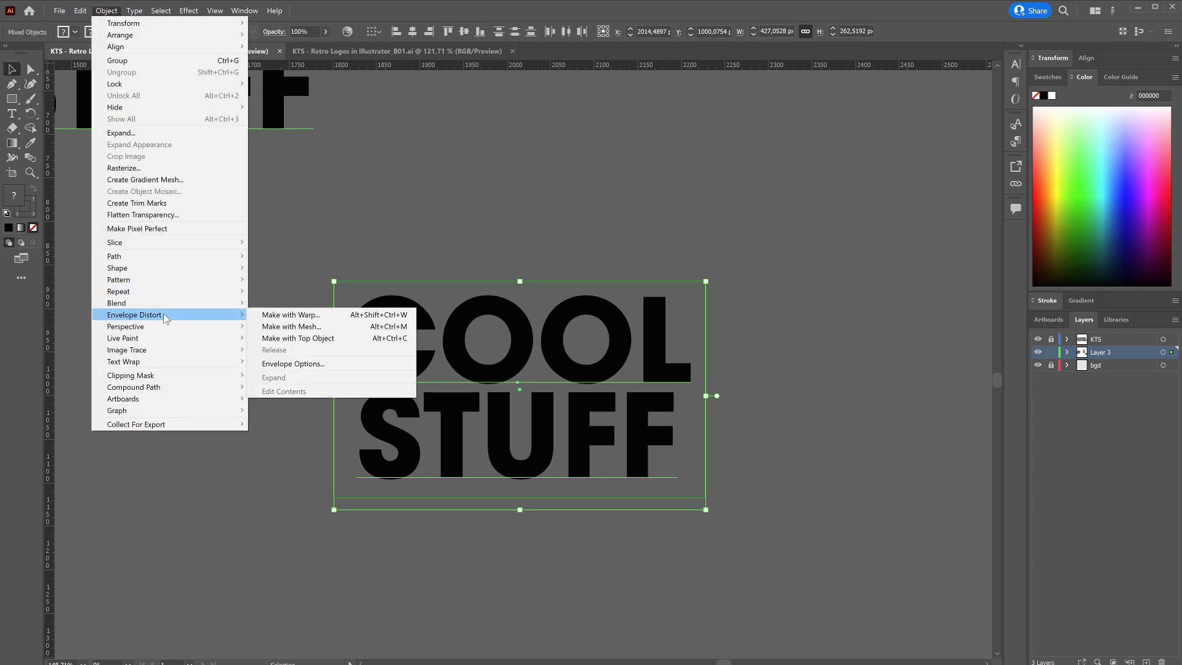
pyautogui.click(254, 315)
pyautogui.moveTo(543, 360); pyautogui.dragTo(705, 331)
pyautogui.press('BackSpace')
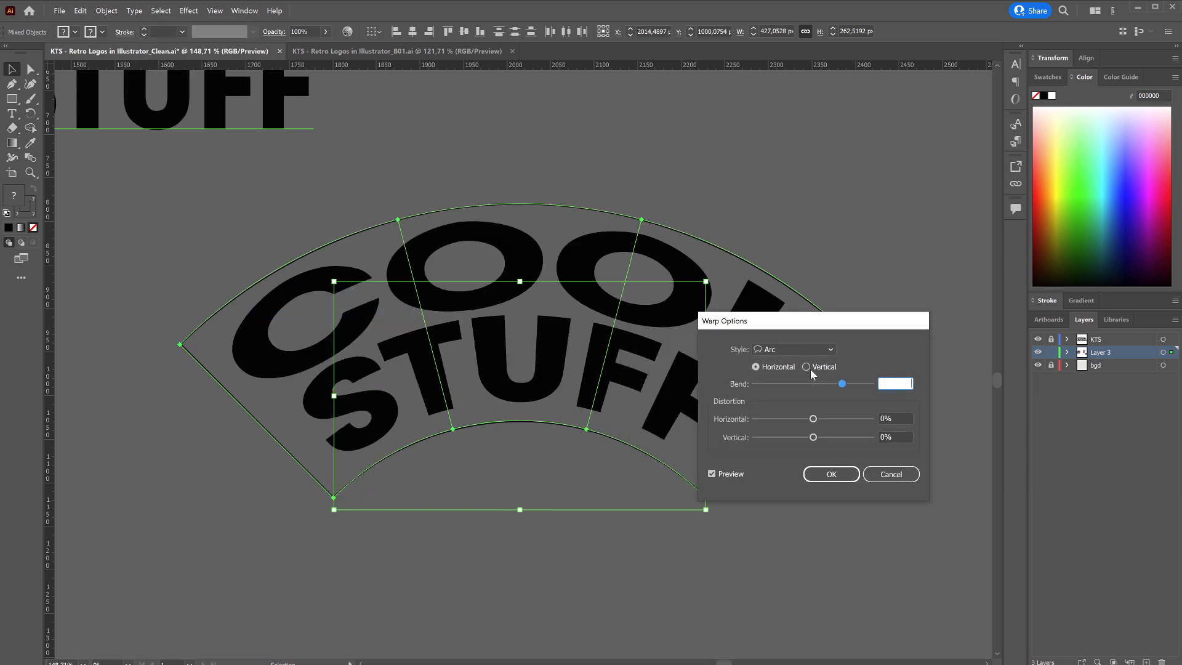
pyautogui.click(806, 351)
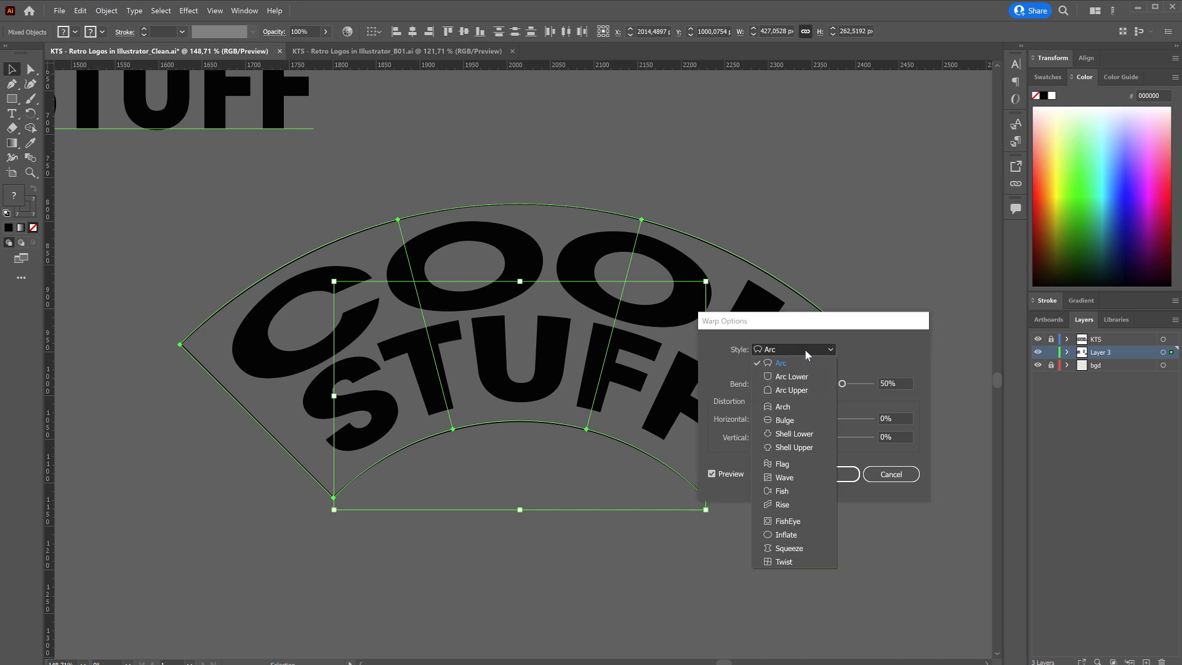
pyautogui.click(795, 420)
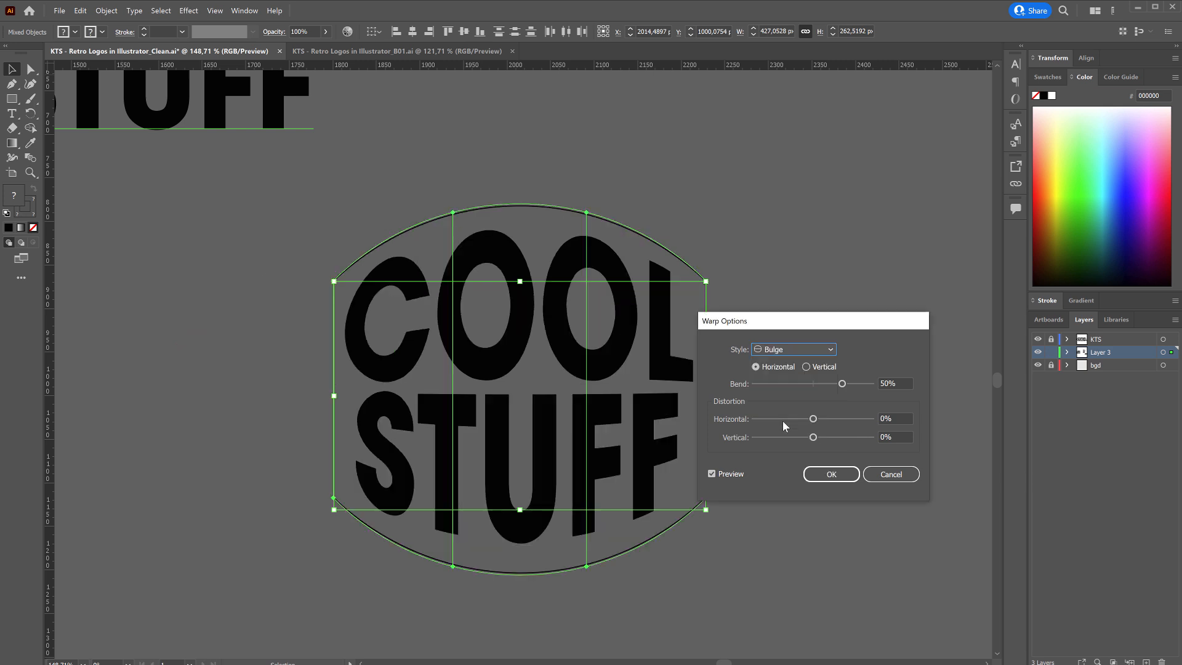
# Set the horizontal Bulge bend to 34% and apply the warp.
pyautogui.moveTo(842, 384); pyautogui.dragTo(834, 382)
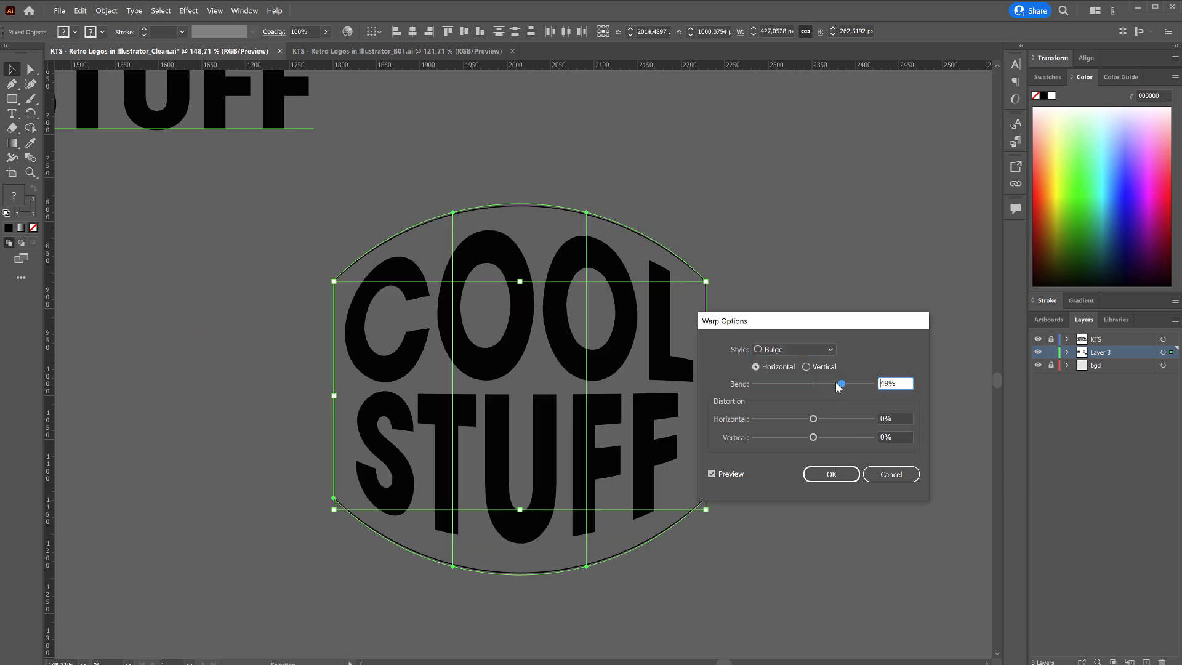
pyautogui.click(712, 475)
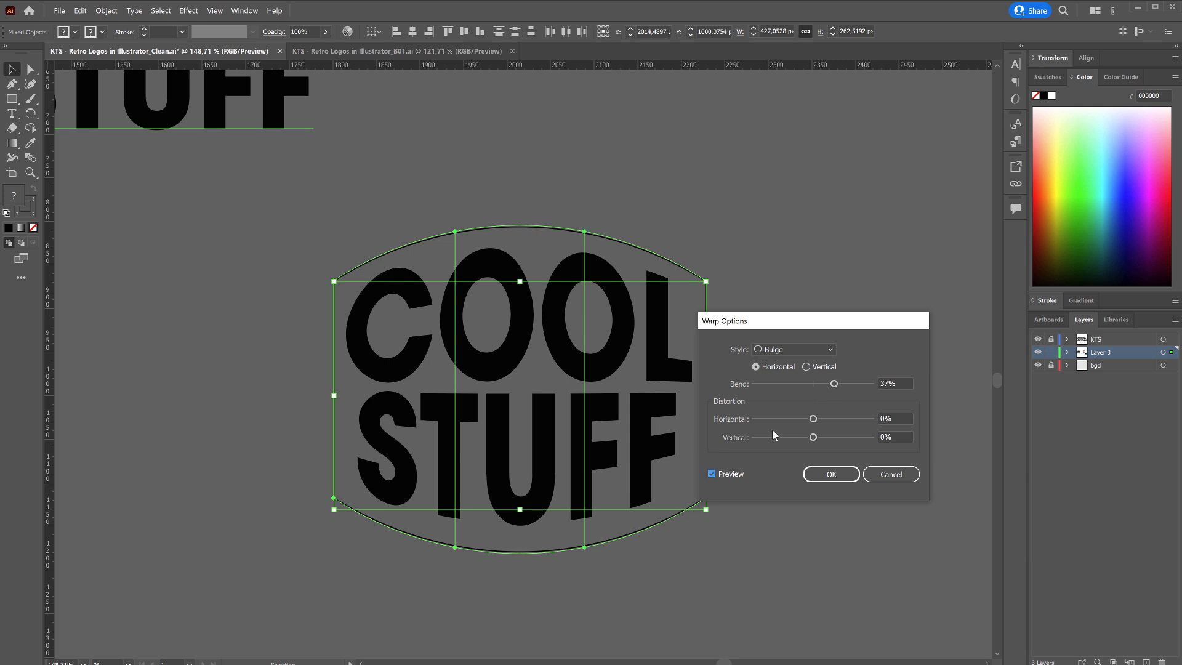
pyautogui.moveTo(833, 384); pyautogui.dragTo(834, 386)
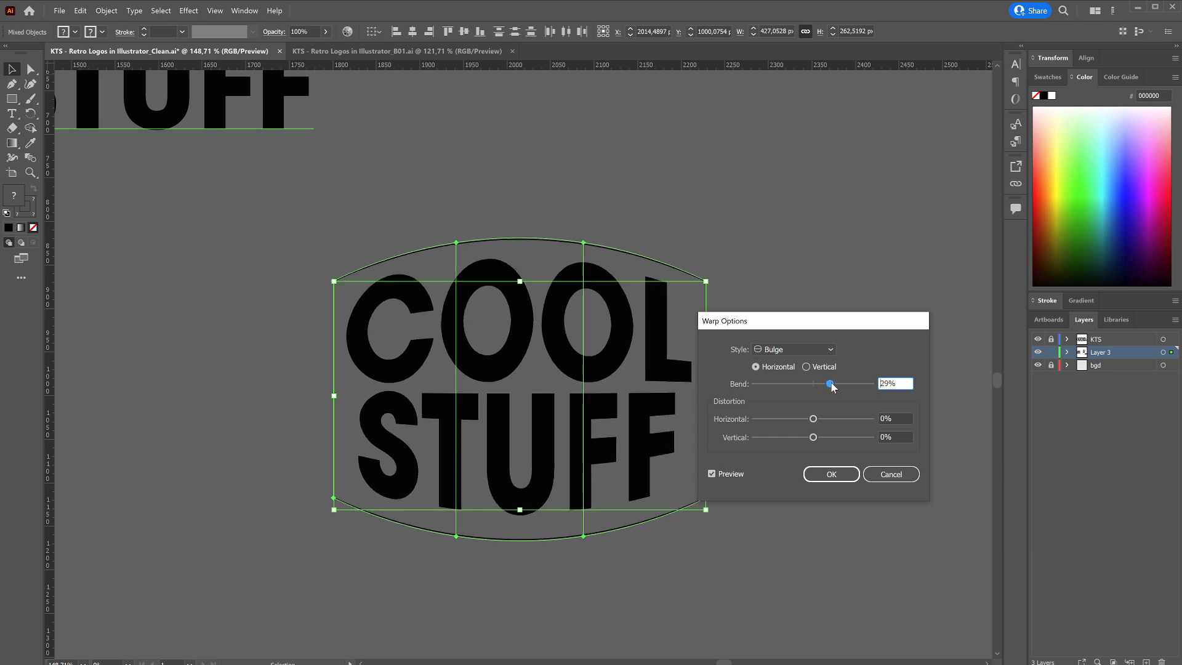
pyautogui.click(839, 473)
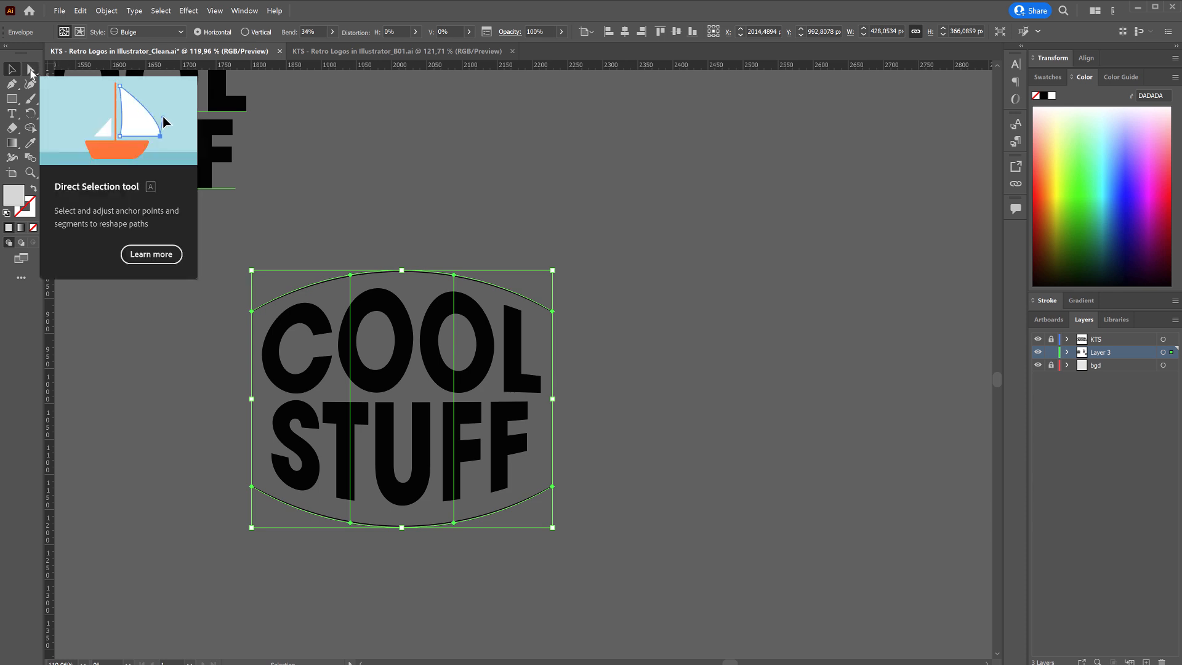
# Try reshaping the warped envelope by moving one upper and one lower mesh point inward, undoing each move.
pyautogui.click(29, 69)
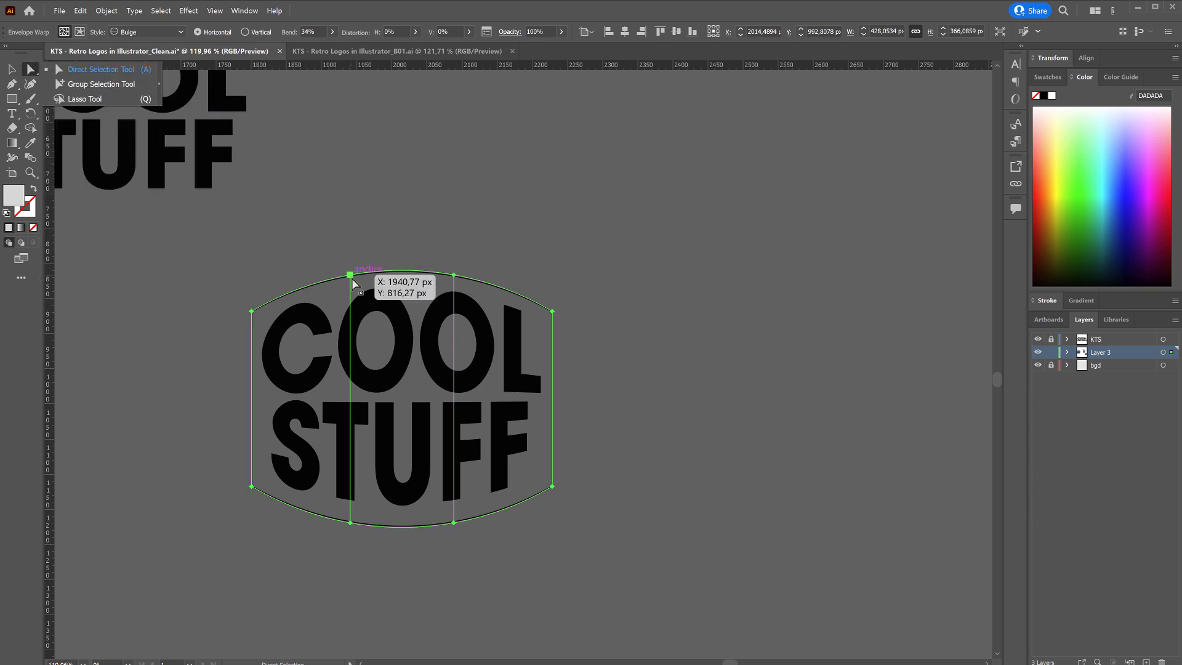
pyautogui.moveTo(350, 275); pyautogui.dragTo(348, 340)
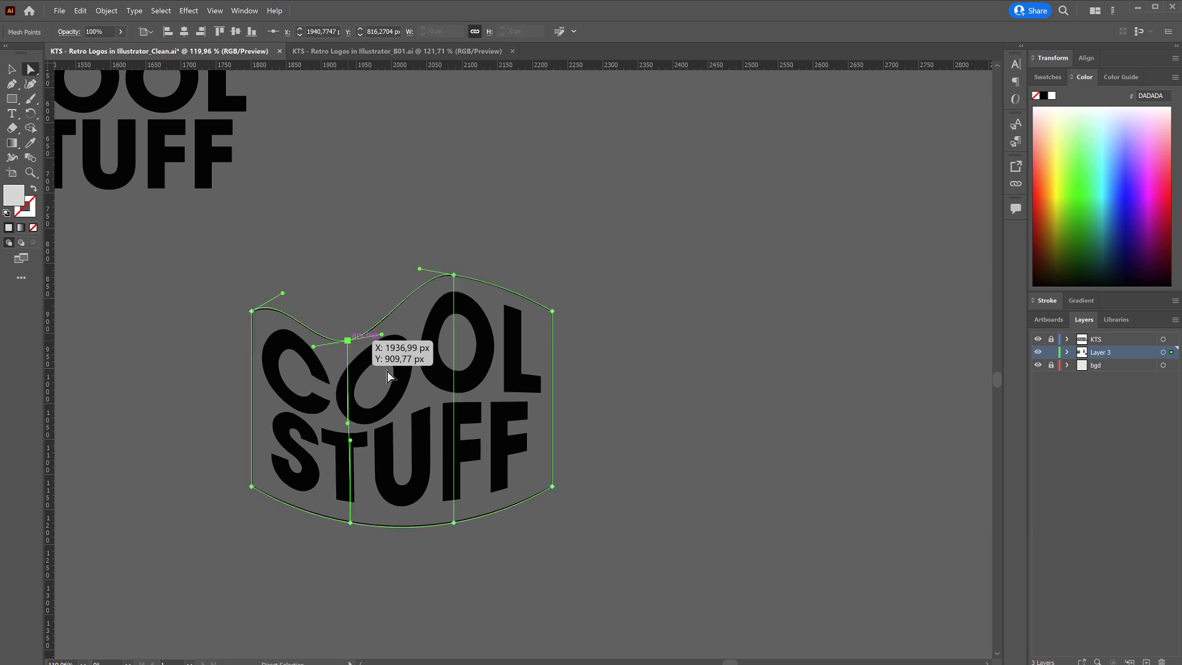
pyautogui.hotkey('ctrl', 'z')
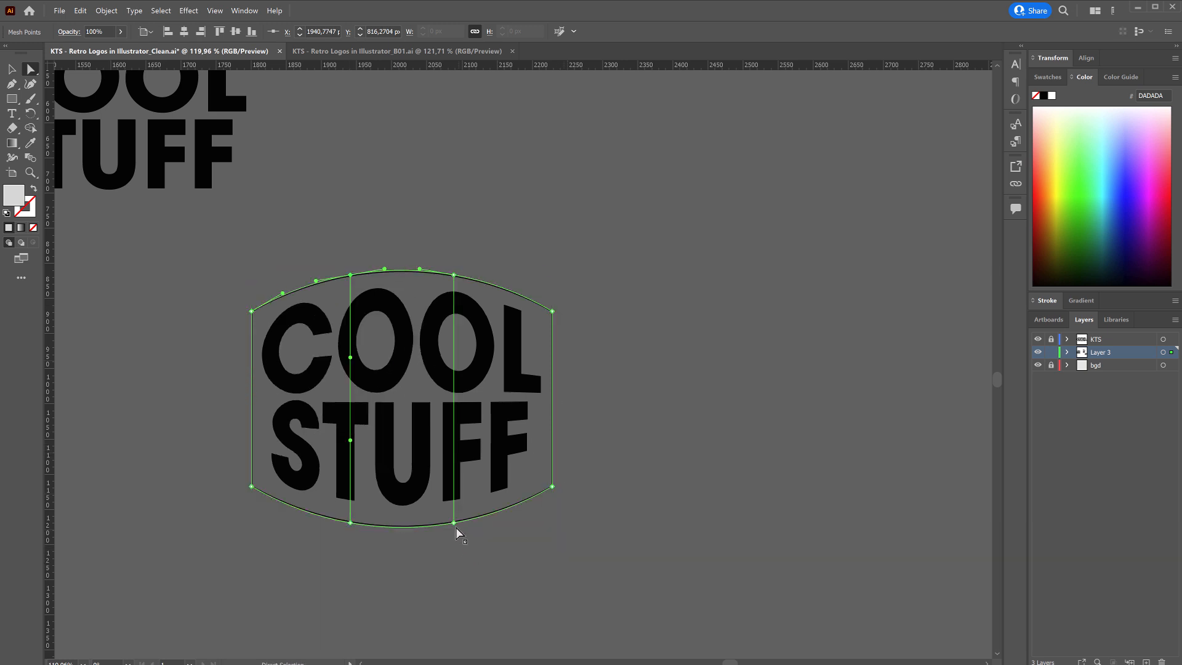
pyautogui.moveTo(456, 527); pyautogui.dragTo(459, 450)
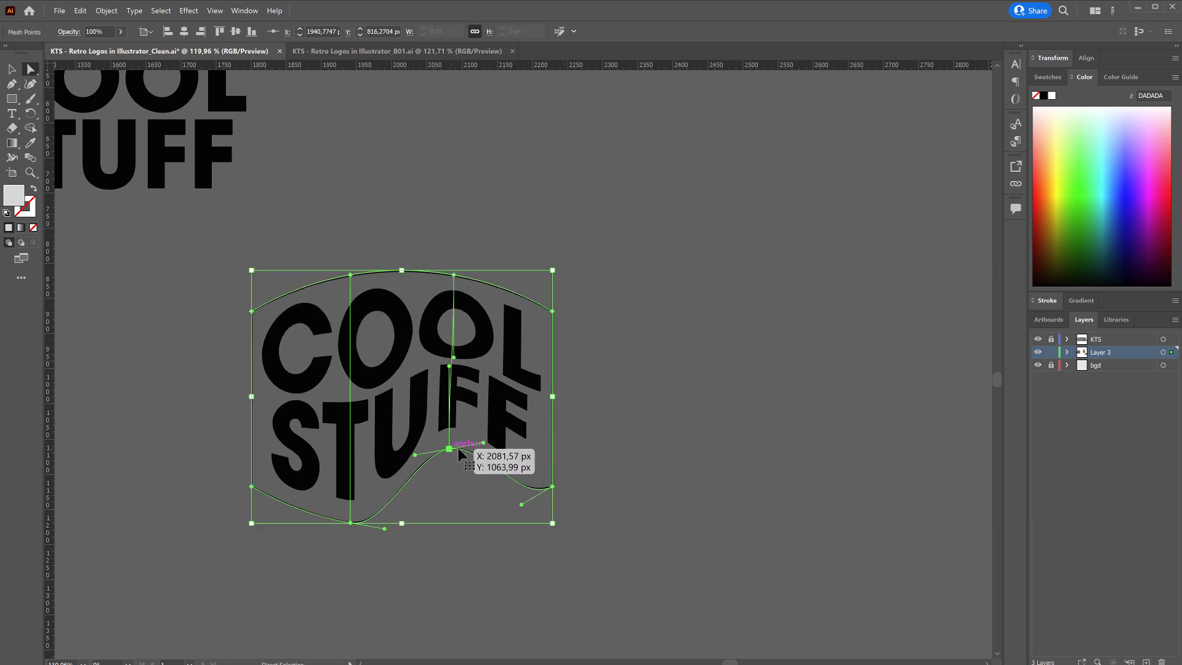
pyautogui.hotkey('ctrl', 'z')
pyautogui.press('v')
pyautogui.click(481, 211)
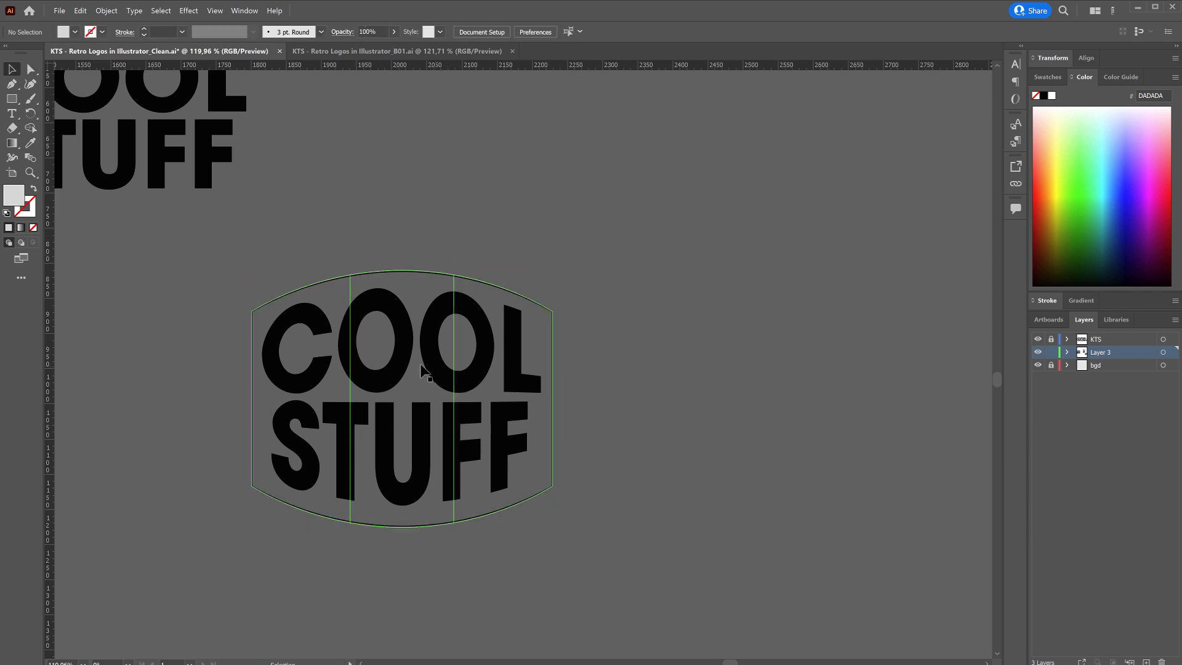
# Open the envelope's contents for editing and tighten the kerning between the two Os and between the C and first O of COOL.
pyautogui.click(409, 434)
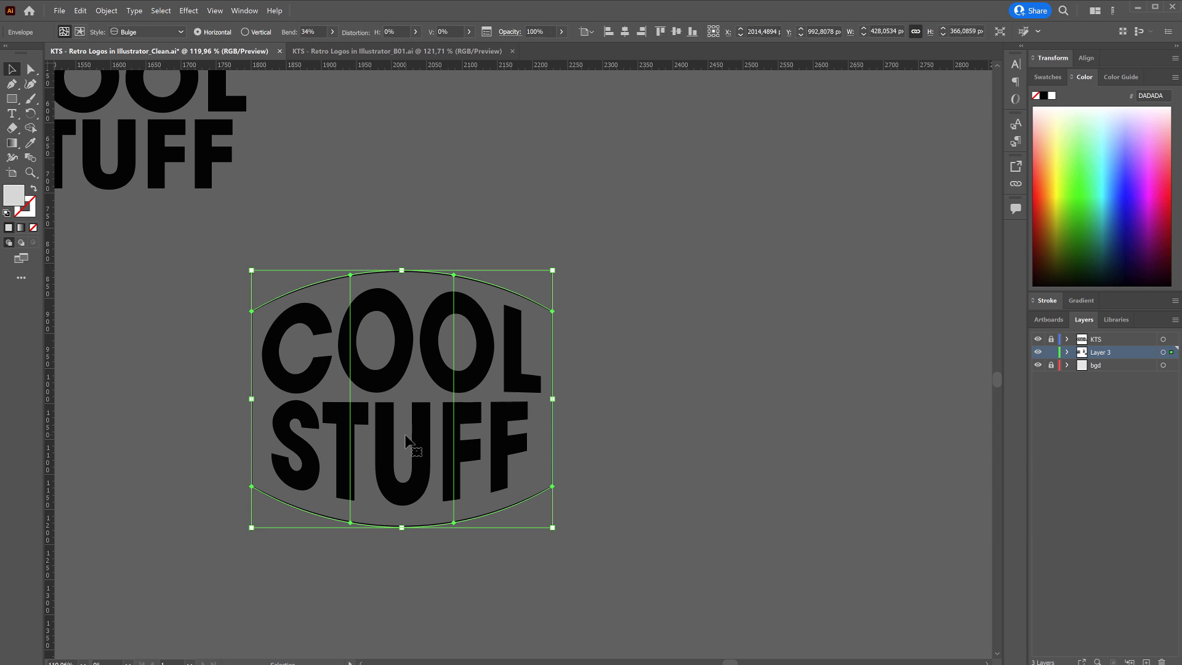
pyautogui.doubleClick(406, 436)
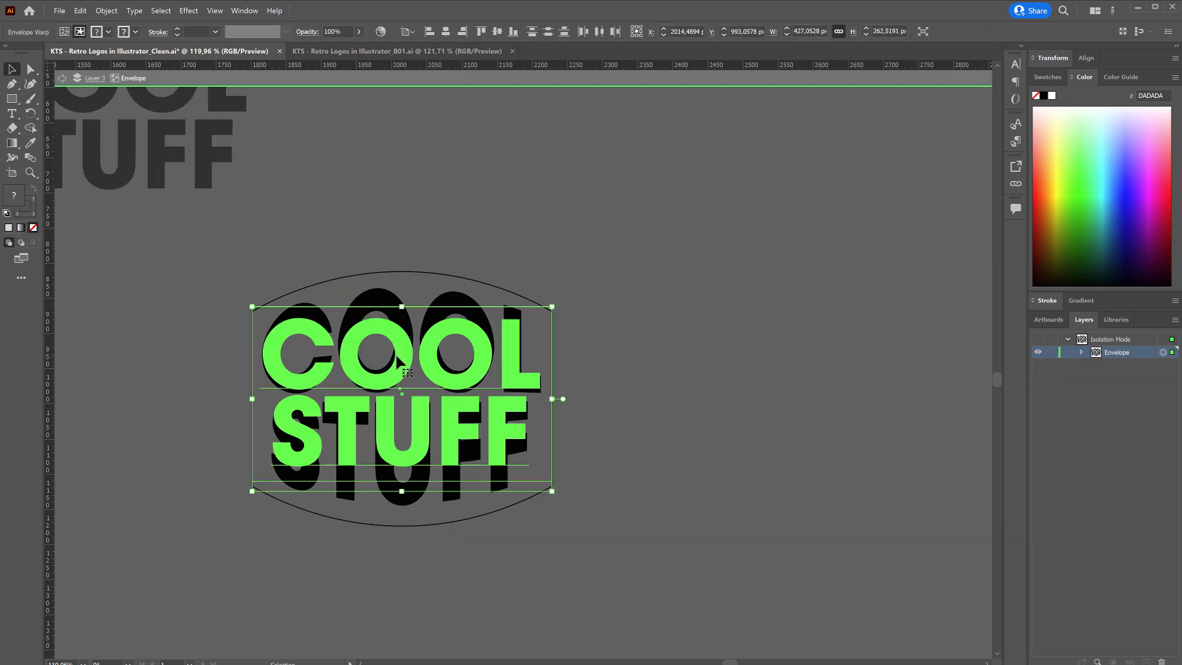
pyautogui.press('t')
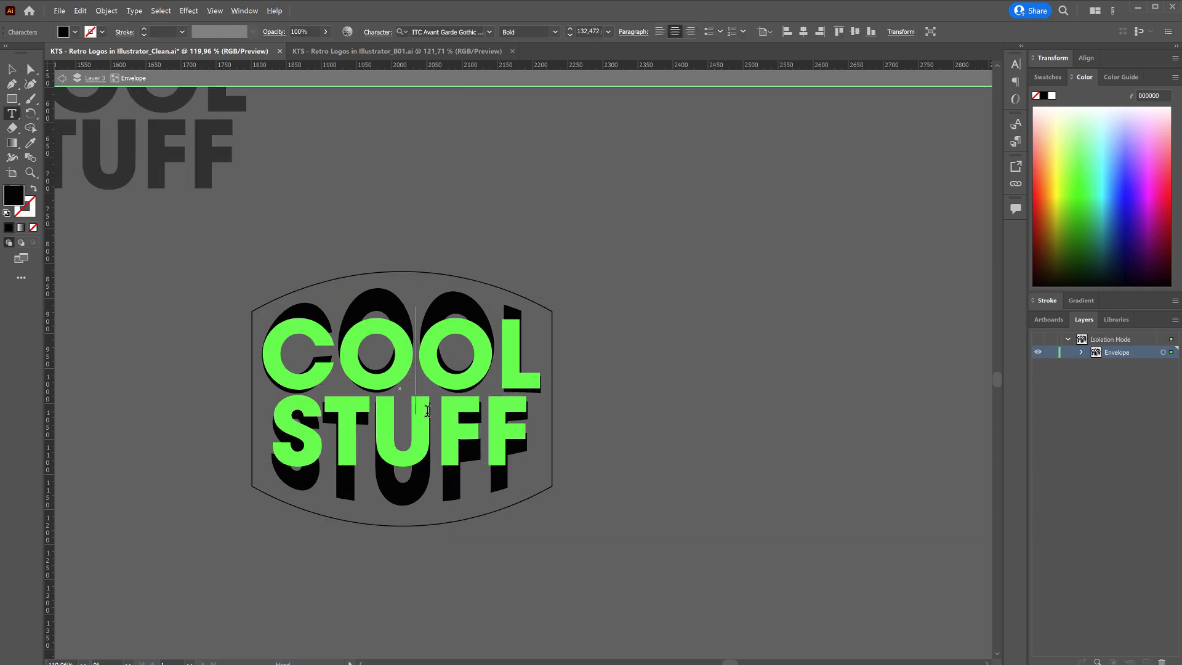
pyautogui.hotkey('alt', 'Left')
pyautogui.hotkey('alt', 'Left')
pyautogui.press('Left')
pyautogui.hotkey('alt', 'Left')
# Tighten the kerning between the second O and the L of COOL.
pyautogui.hotkey('alt', 'Left')
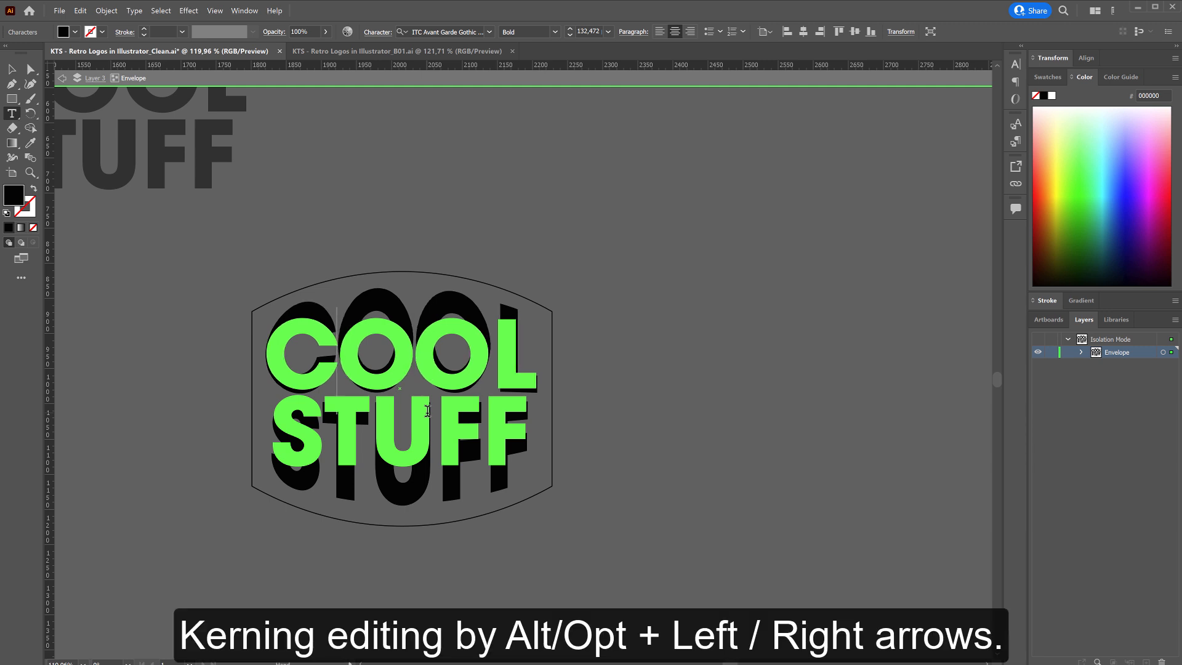
pyautogui.press('Right')
pyautogui.press('Right')
pyautogui.hotkey('alt', 'Left')
pyautogui.hotkey('alt', 'Left')
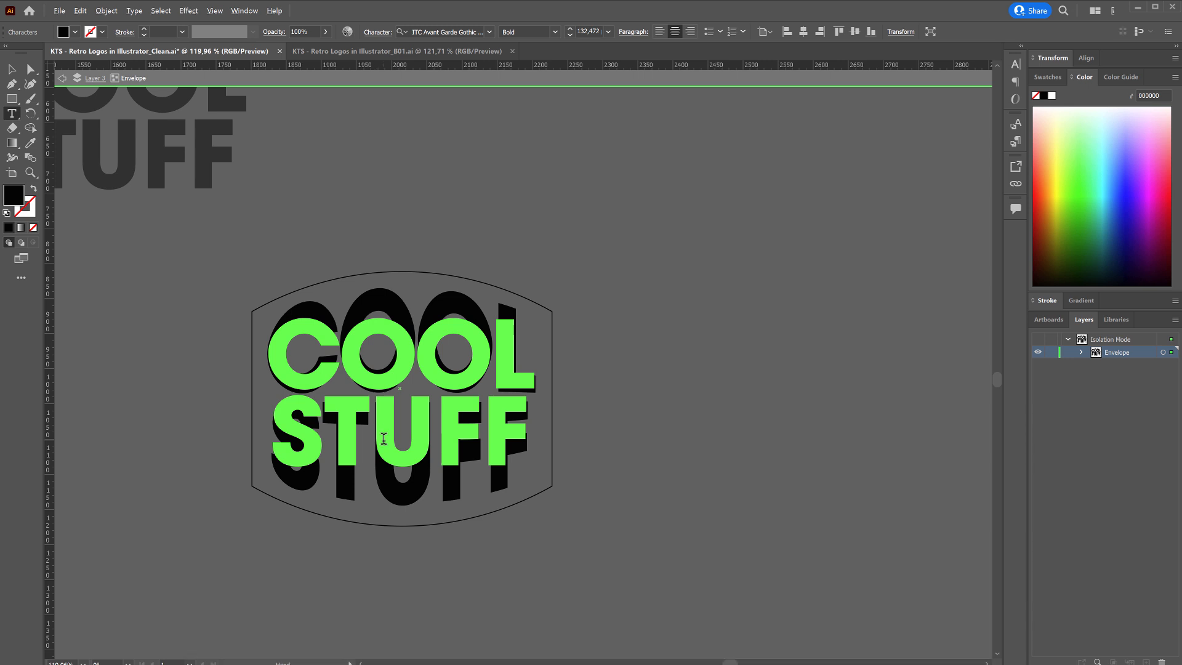
# Tighten the kerning between T and U, U and F, and the two Fs of STUFF, and finish editing the text.
pyautogui.click(383, 439)
pyautogui.hotkey('alt', 'Left')
pyautogui.press('Right')
pyautogui.hotkey('alt', 'Left')
pyautogui.hotkey('alt', 'Left')
pyautogui.hotkey('alt', 'Left')
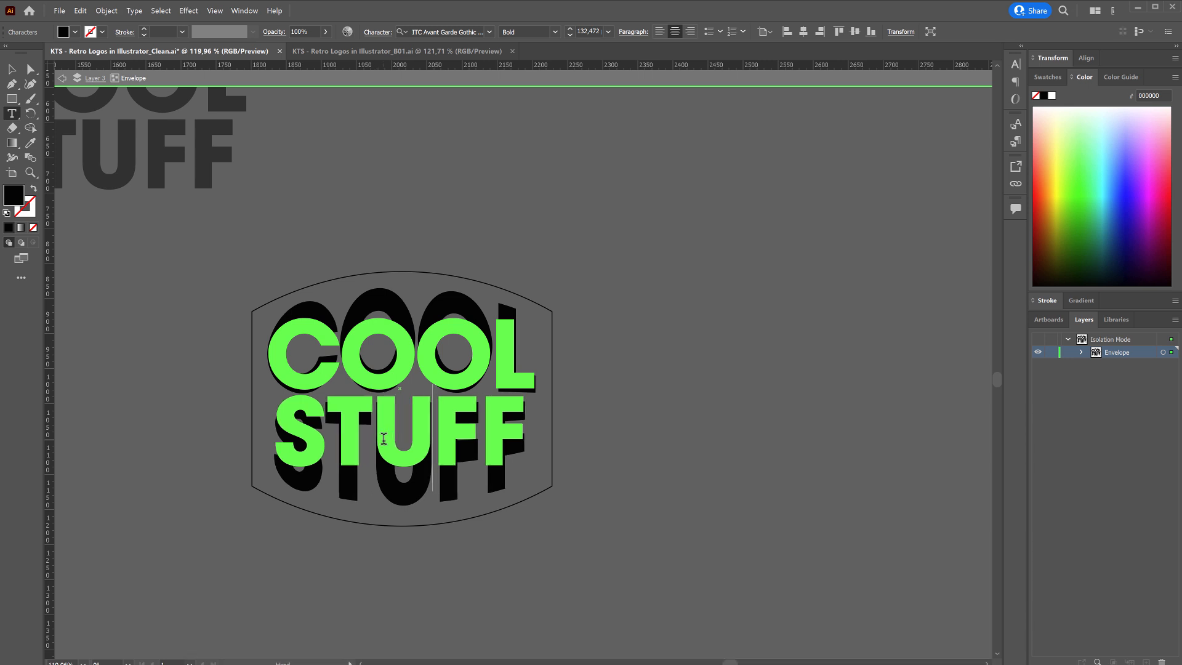
pyautogui.press('Right')
pyautogui.hotkey('alt', 'Left')
pyautogui.hotkey('alt', 'Left')
pyautogui.hotkey('alt', 'Left')
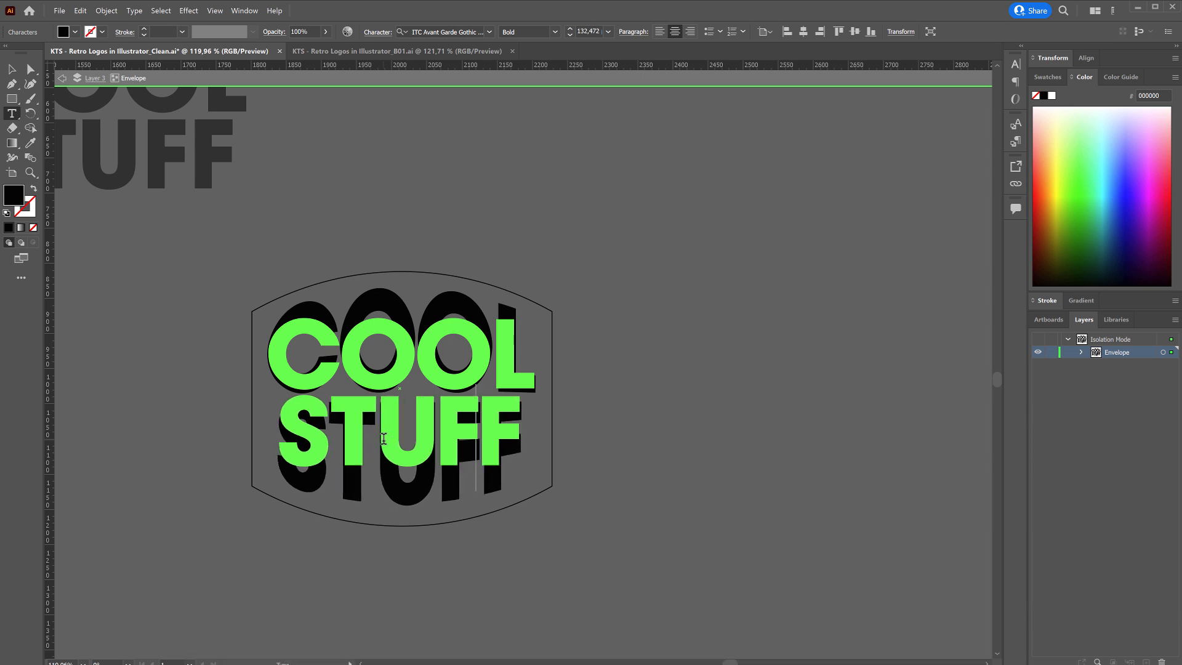
pyautogui.click(14, 67)
pyautogui.click(592, 437)
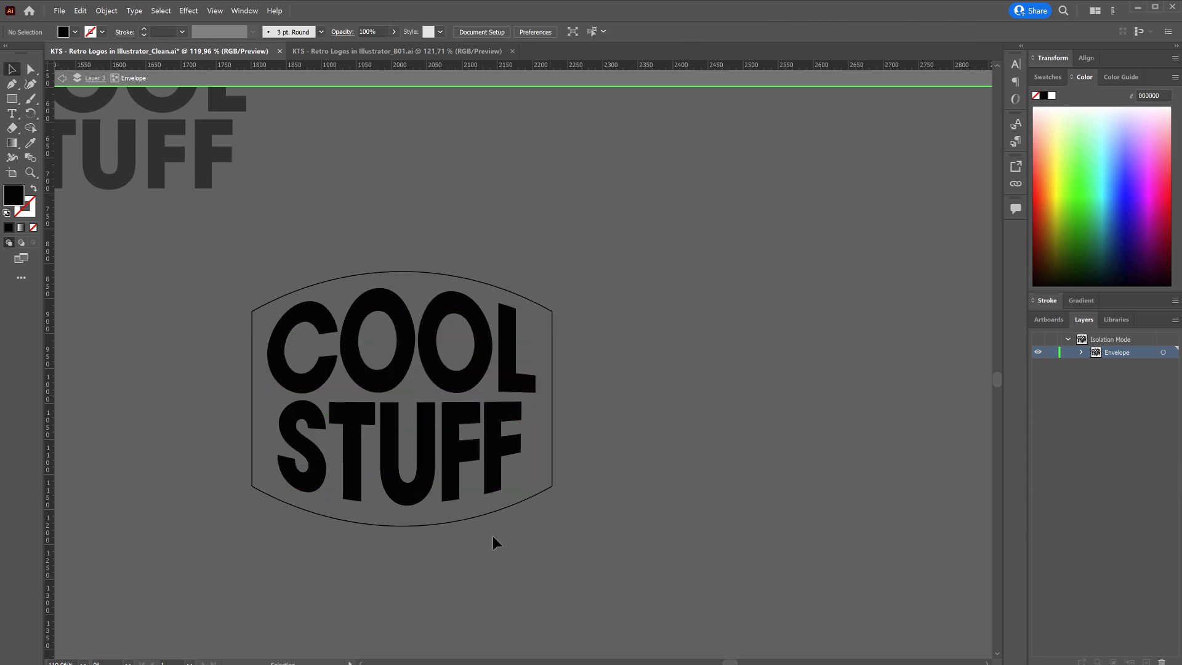
# Leave isolation mode and expand the COOL STUFF envelope with Object, Fill and Stroke enabled.
pyautogui.click(402, 431)
pyautogui.moveTo(433, 461); pyautogui.dragTo(433, 463)
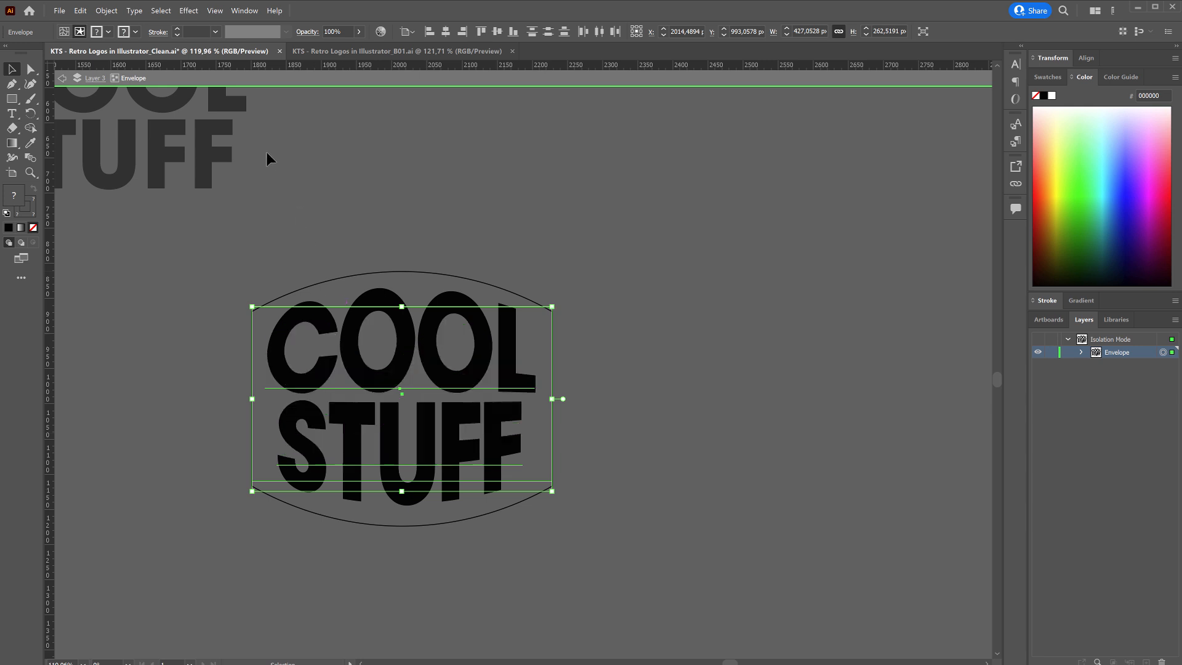
pyautogui.doubleClick(677, 306)
pyautogui.click(279, 499)
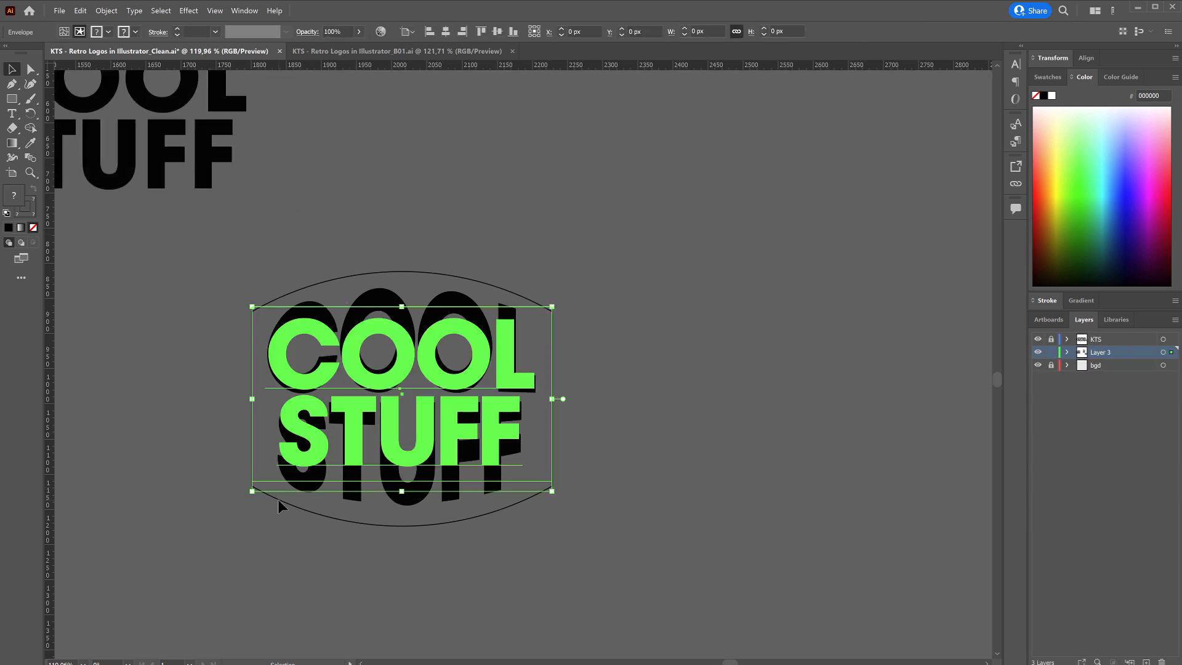
pyautogui.click(106, 11)
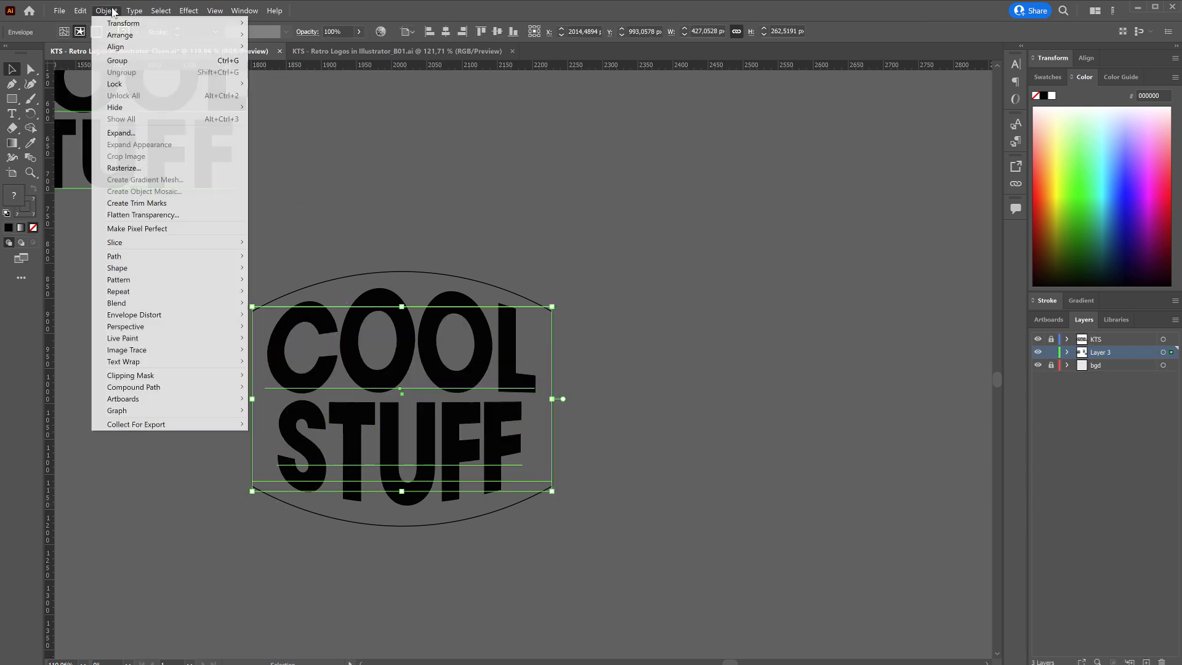
pyautogui.click(143, 134)
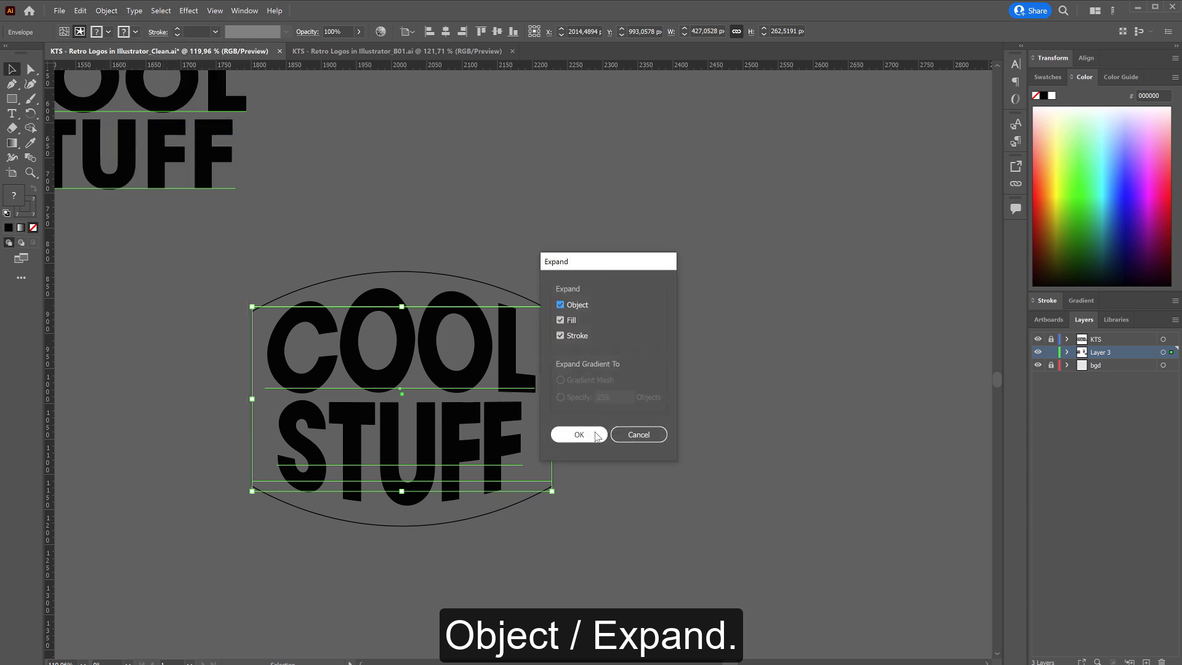
pyautogui.click(595, 435)
# Ungroup the expanded COOL STUFF artwork and test the separation by moving the frame, undoing the move.
pyautogui.click(105, 11)
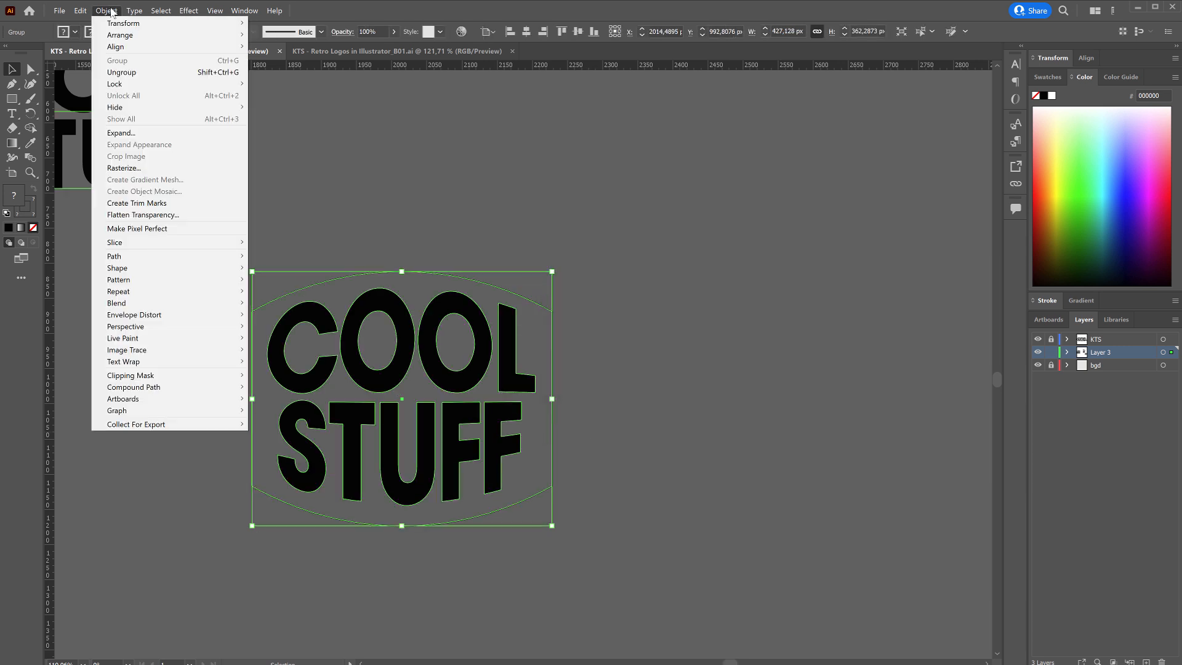
pyautogui.click(121, 72)
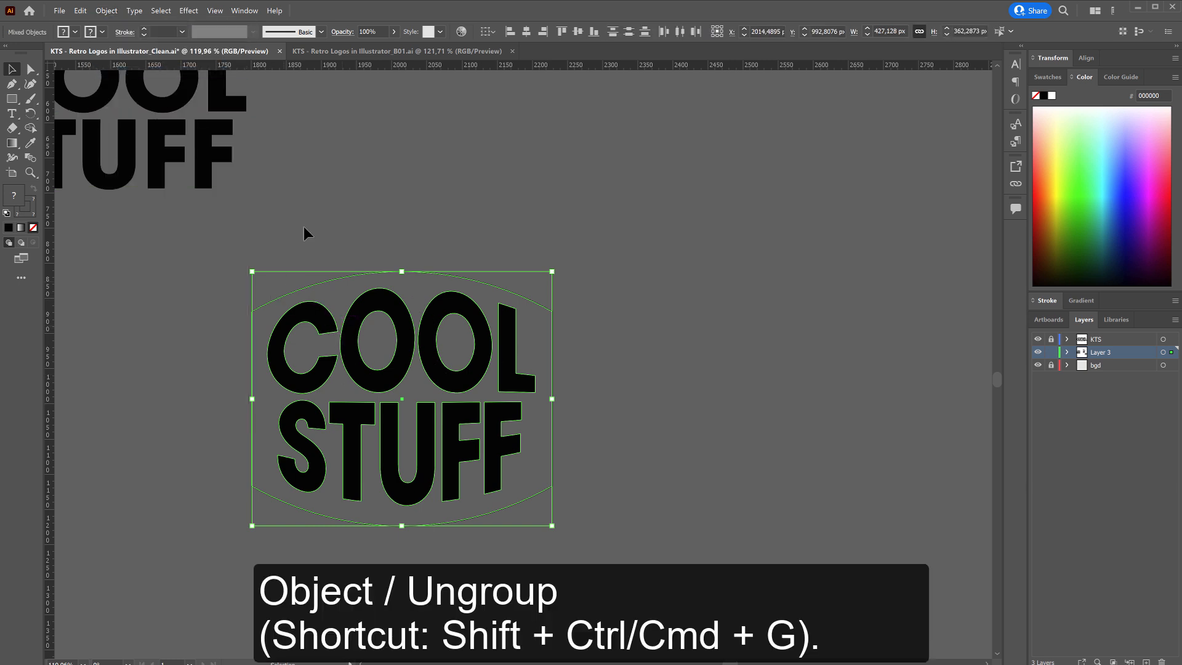
pyautogui.click(594, 262)
pyautogui.click(534, 304)
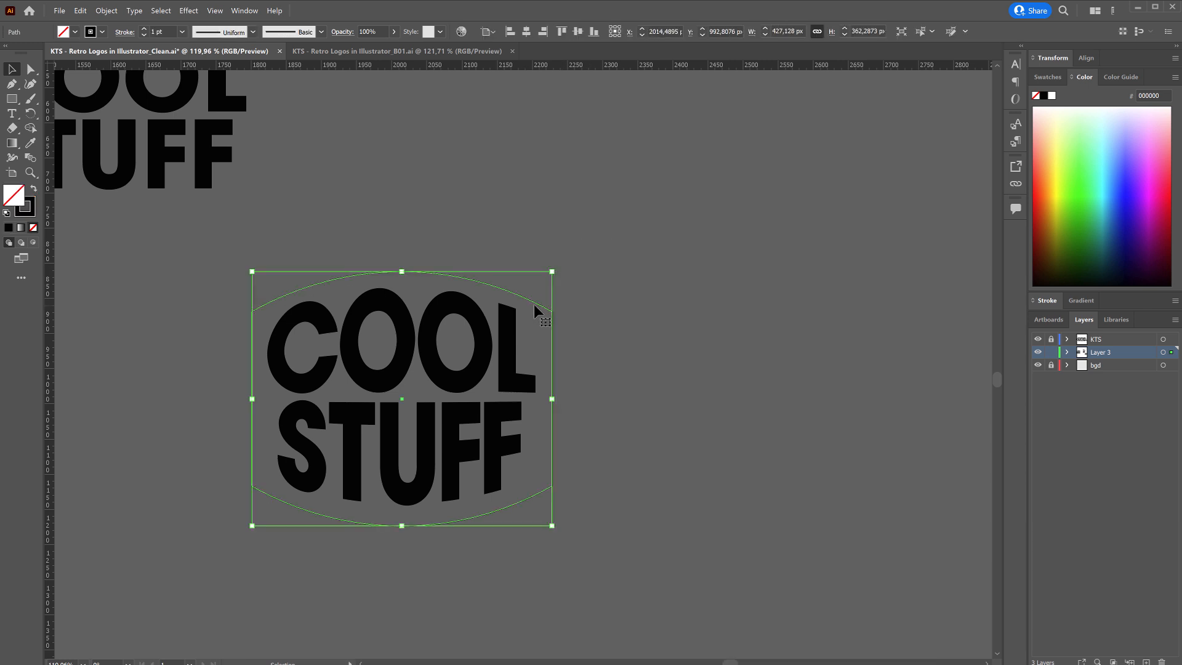
pyautogui.moveTo(534, 304); pyautogui.dragTo(549, 284)
pyautogui.hotkey('ctrl', 'z')
pyautogui.click(585, 282)
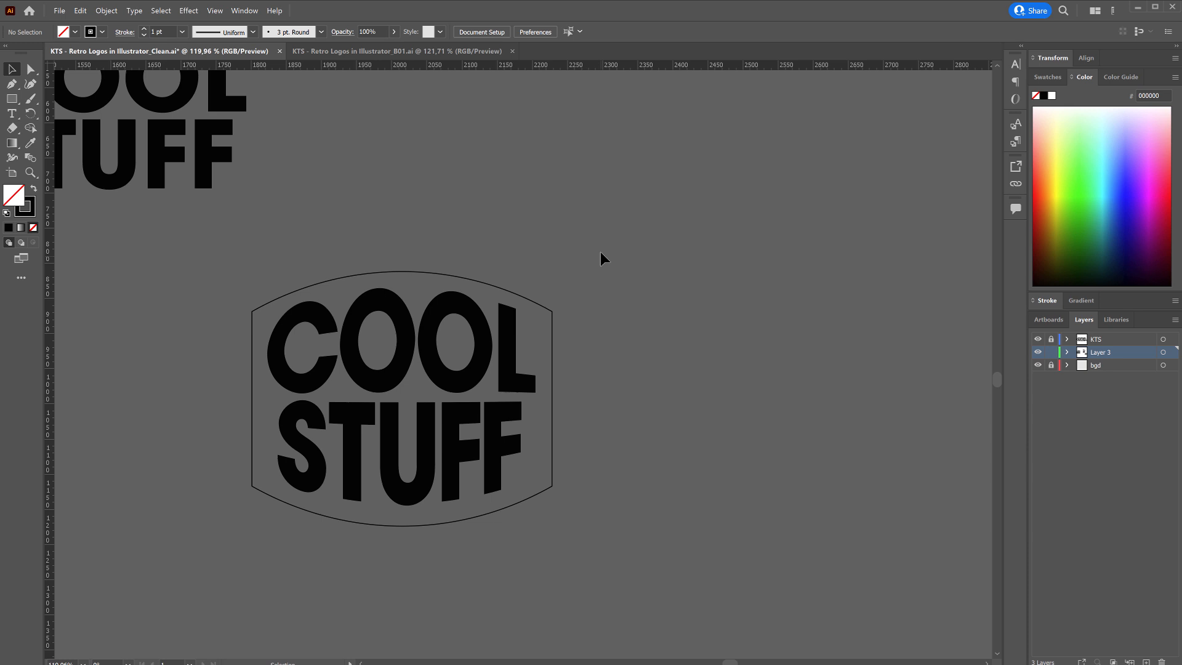
pyautogui.click(461, 359)
# Select the frame and all the letters and erase every letter of COOL STUFF from the frame with the Shape Builder tool.
pyautogui.click(675, 256)
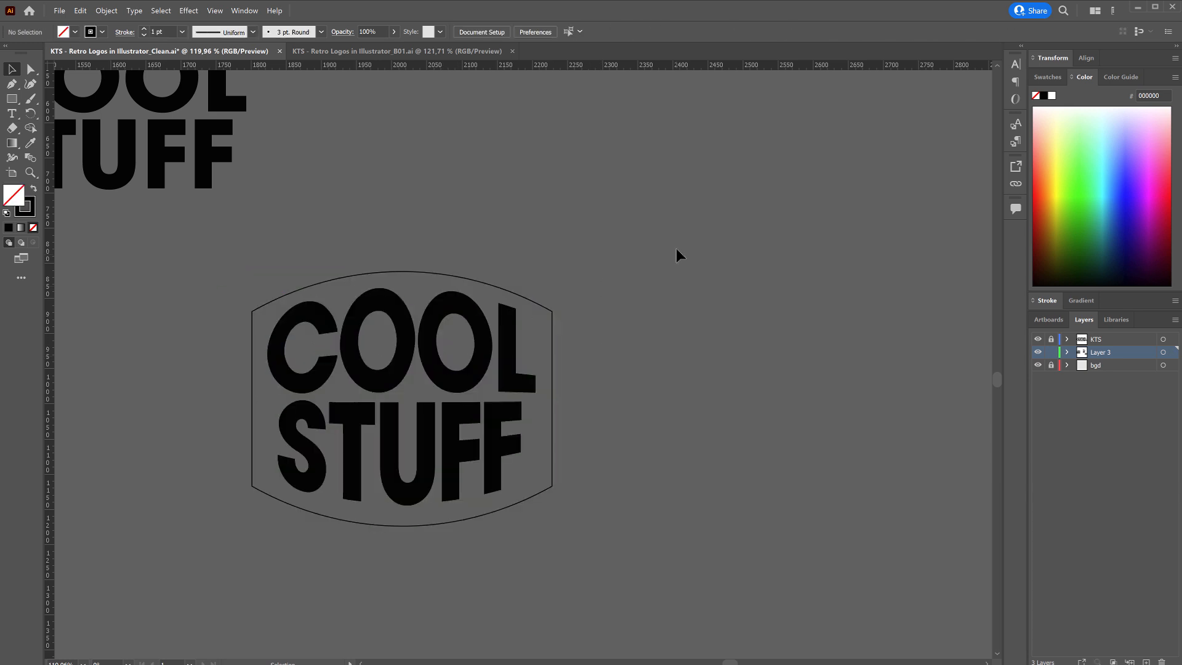
pyautogui.click(354, 523)
pyautogui.hotkey('shift', 'm')
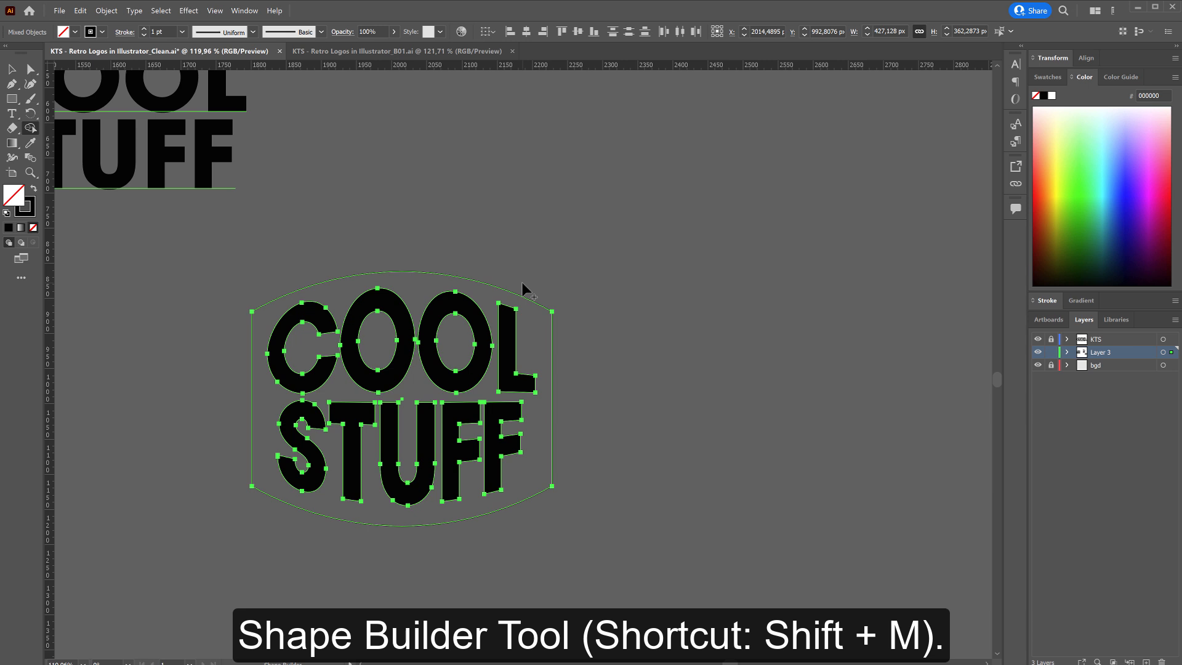
pyautogui.keyDown('alt'); pyautogui.click(510, 324); pyautogui.keyUp('alt')
pyautogui.keyDown('alt'); pyautogui.click(484, 332); pyautogui.keyUp('alt')
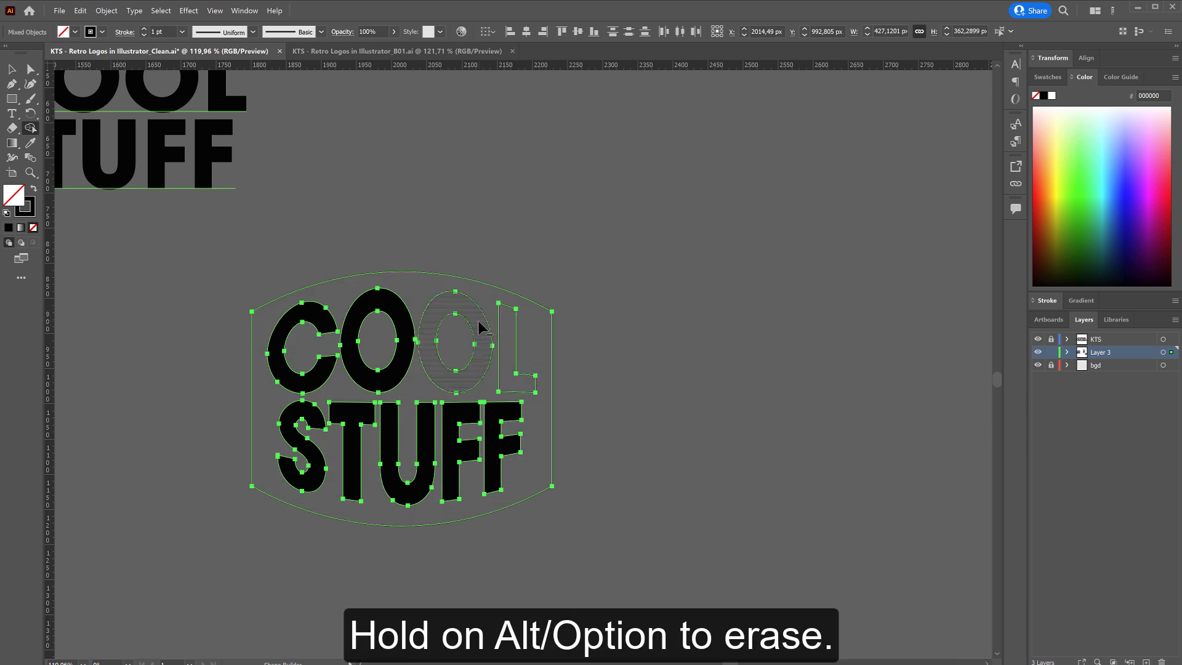
pyautogui.keyDown('alt'); pyautogui.click(403, 340); pyautogui.keyUp('alt')
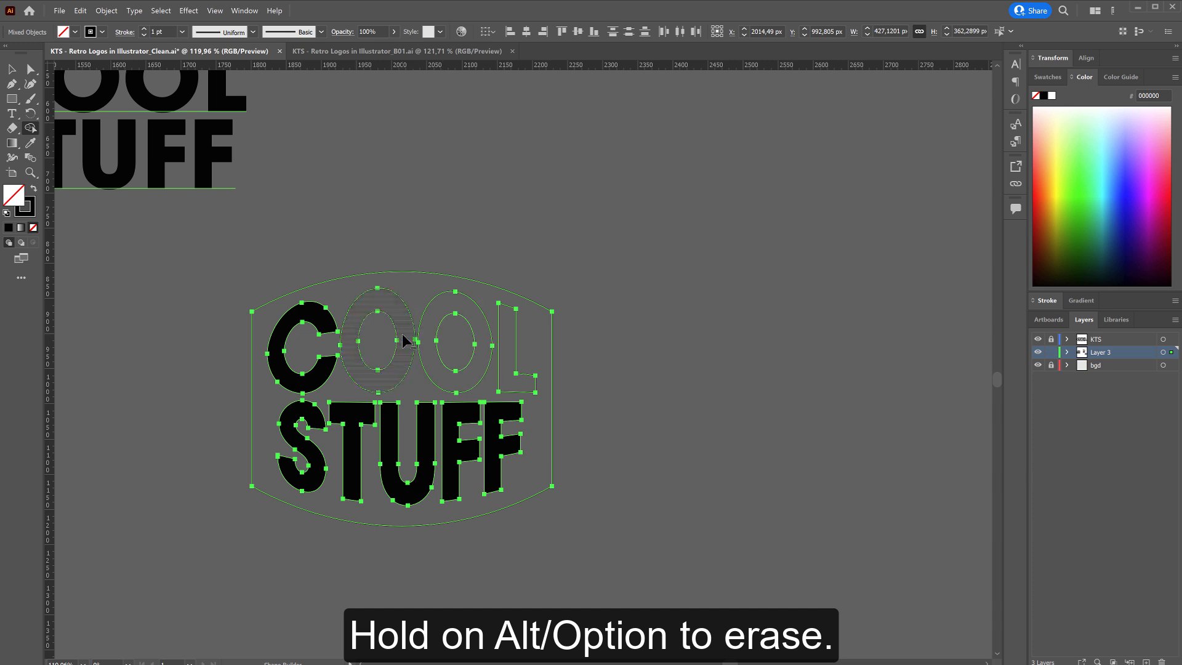
pyautogui.keyDown('alt'); pyautogui.click(326, 332); pyautogui.keyUp('alt')
pyautogui.keyDown('alt'); pyautogui.click(301, 443); pyautogui.keyUp('alt')
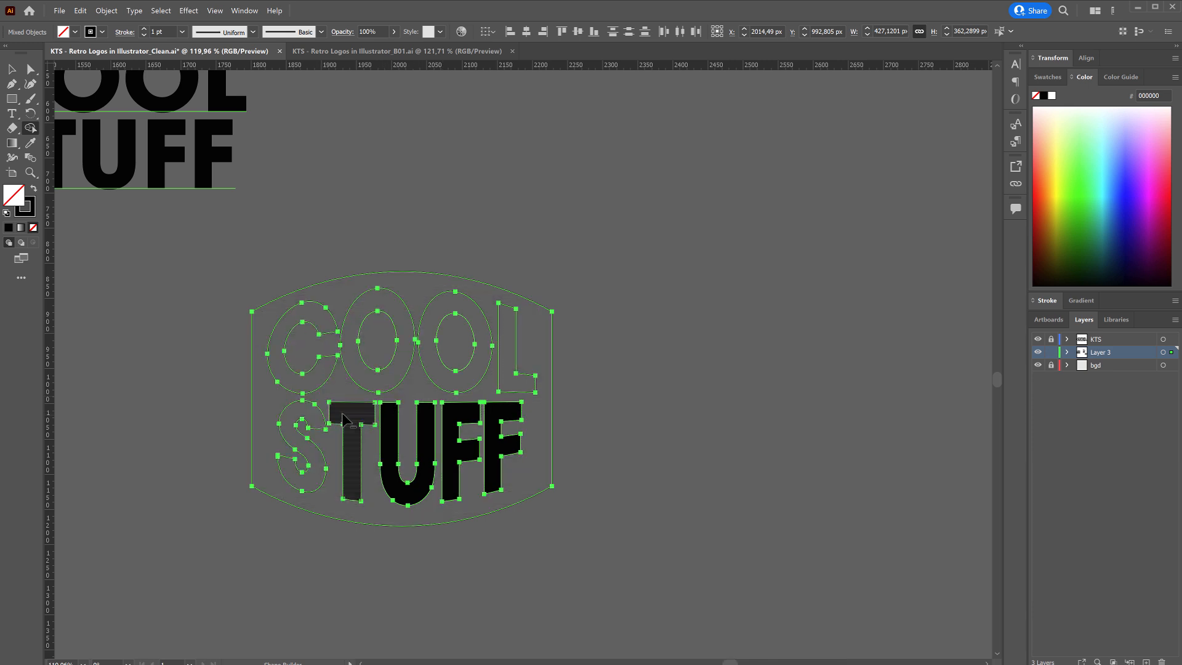
pyautogui.keyDown('alt'); pyautogui.click(351, 425); pyautogui.keyUp('alt')
pyautogui.keyDown('alt'); pyautogui.click(408, 430); pyautogui.keyUp('alt')
pyautogui.keyDown('alt'); pyautogui.click(458, 431); pyautogui.keyUp('alt')
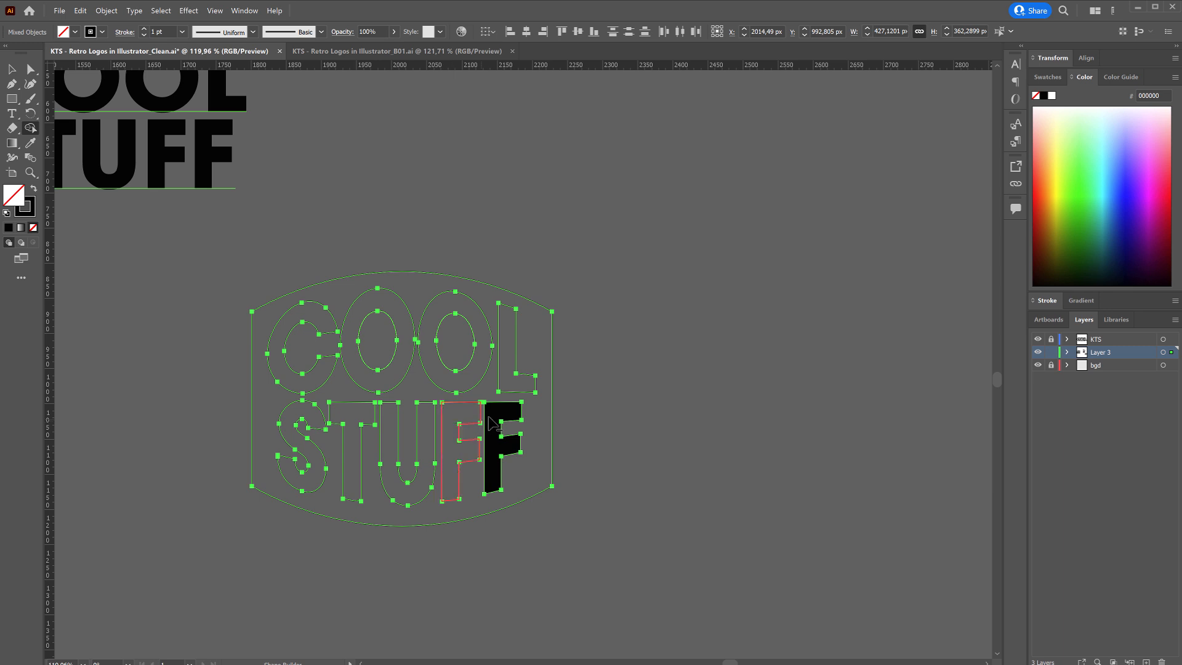
pyautogui.keyDown('alt'); pyautogui.click(490, 422); pyautogui.keyUp('alt')
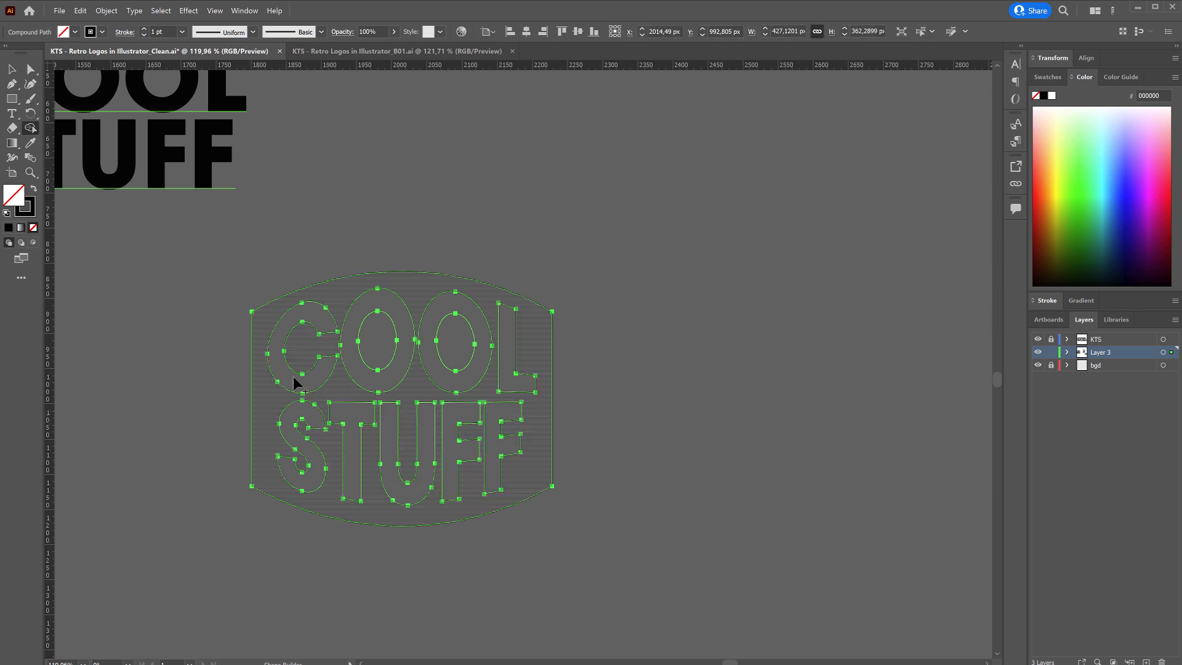
# Swap the badge's fill and stroke to give the frame a solid black fill, and deselect it.
pyautogui.click(34, 190)
pyautogui.press('v')
pyautogui.click(368, 210)
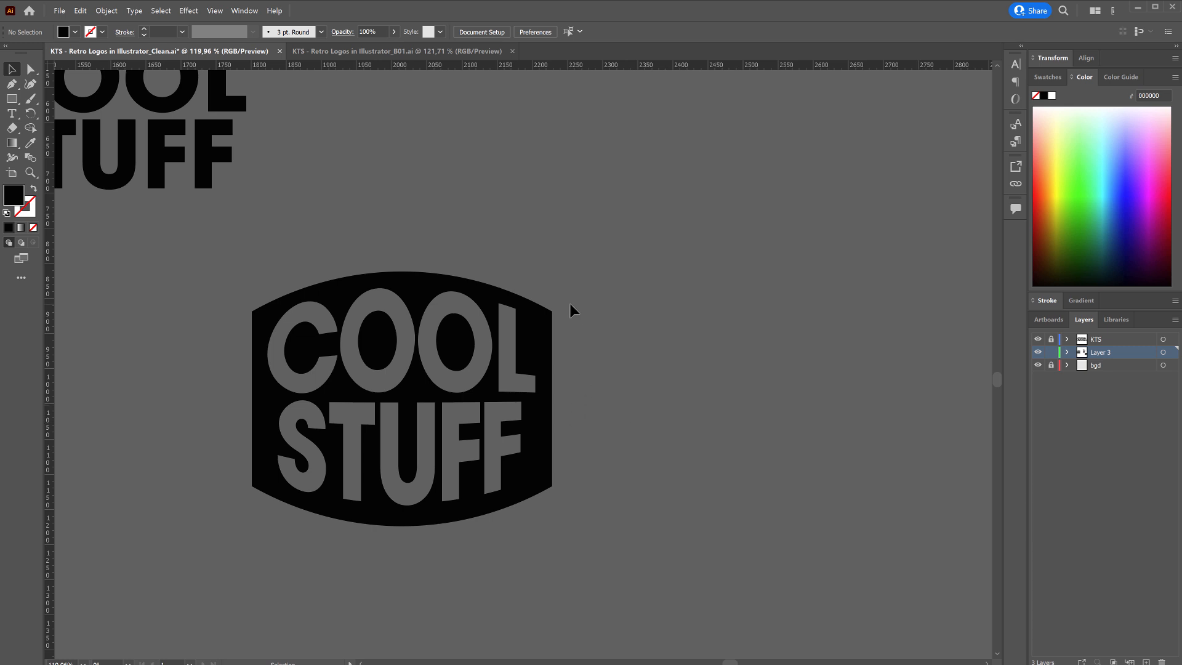
# Select the four outer anchor points of the badge and slightly round all four corners together.
pyautogui.press('a')
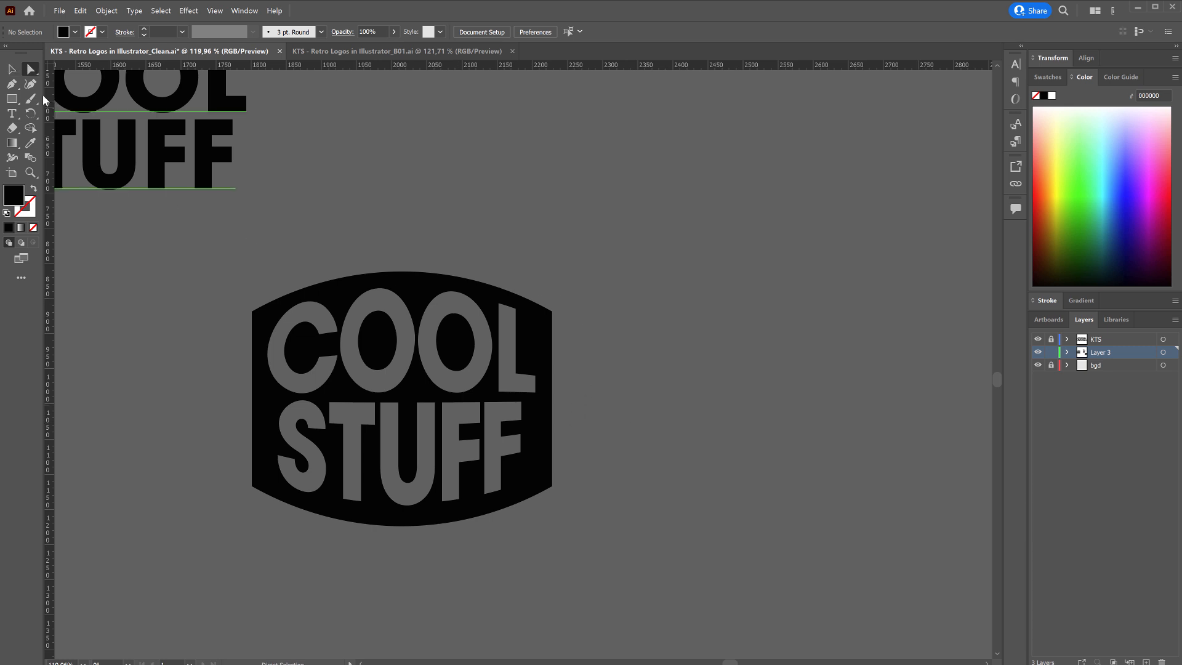
pyautogui.click(552, 312)
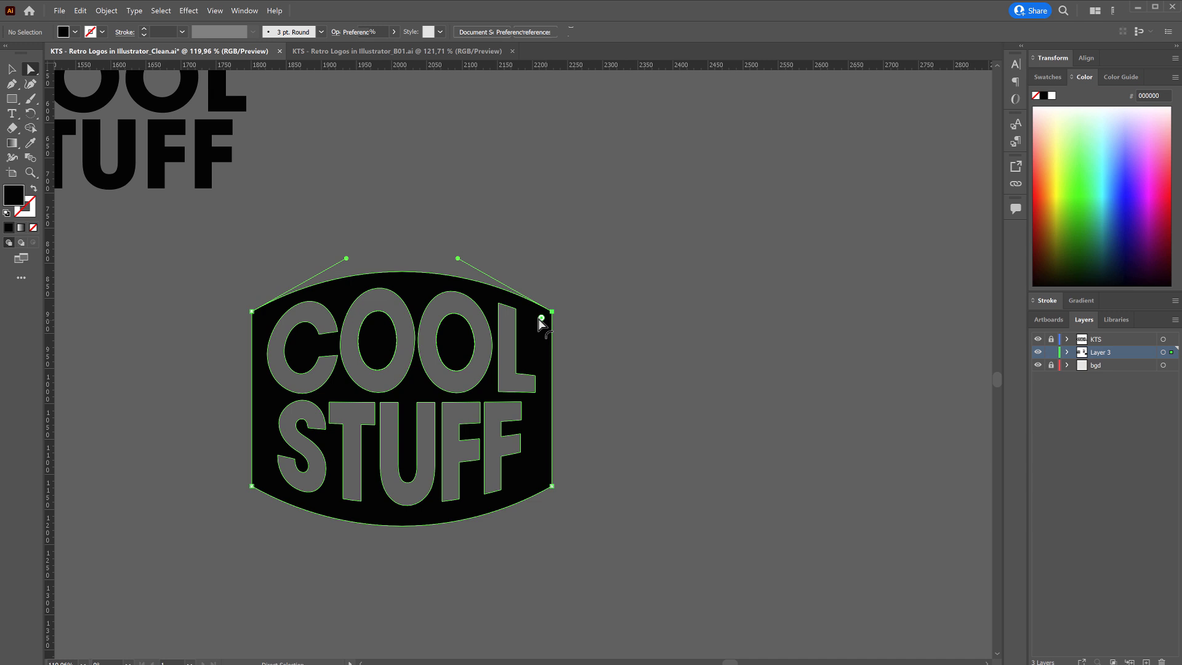
pyautogui.keyDown('shift'); pyautogui.click(253, 312); pyautogui.keyUp('shift')
pyautogui.keyDown('shift'); pyautogui.click(252, 486); pyautogui.keyUp('shift')
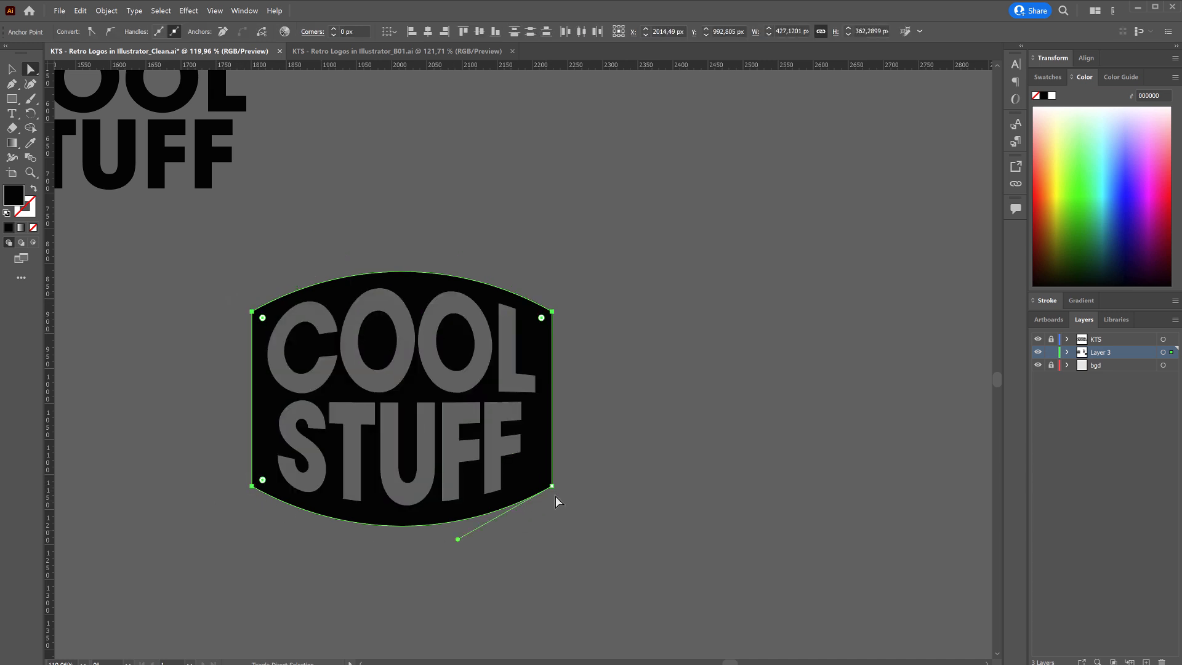
pyautogui.keyDown('shift'); pyautogui.click(551, 487); pyautogui.keyUp('shift')
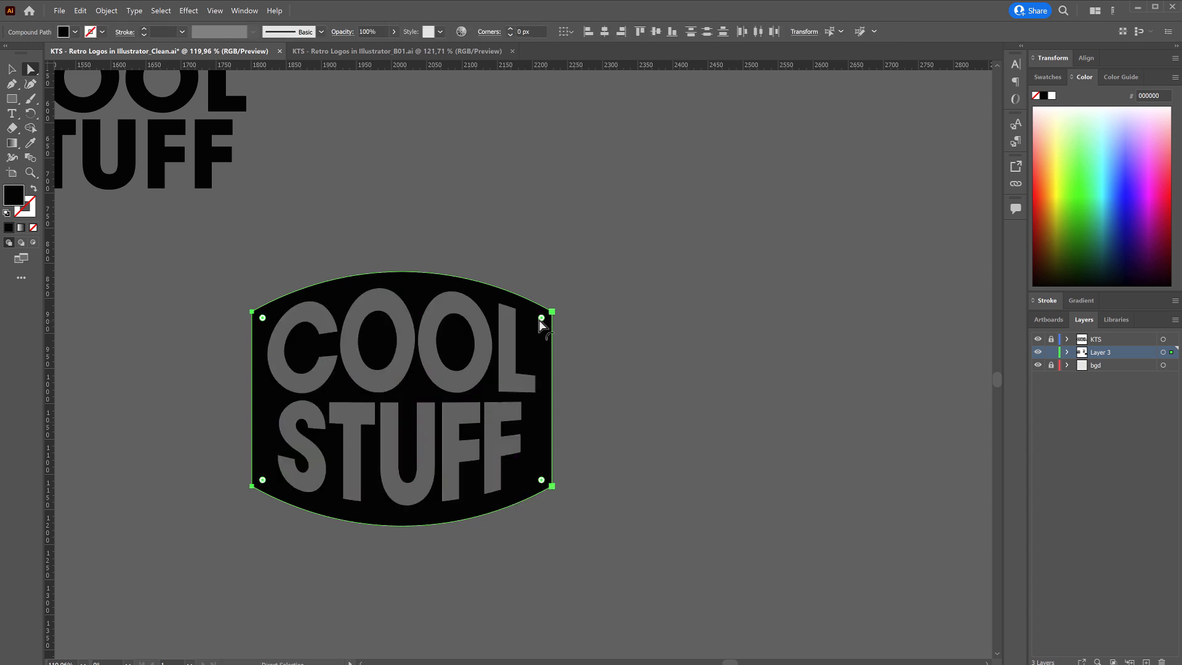
pyautogui.moveTo(542, 318); pyautogui.dragTo(535, 326)
pyautogui.click(606, 341)
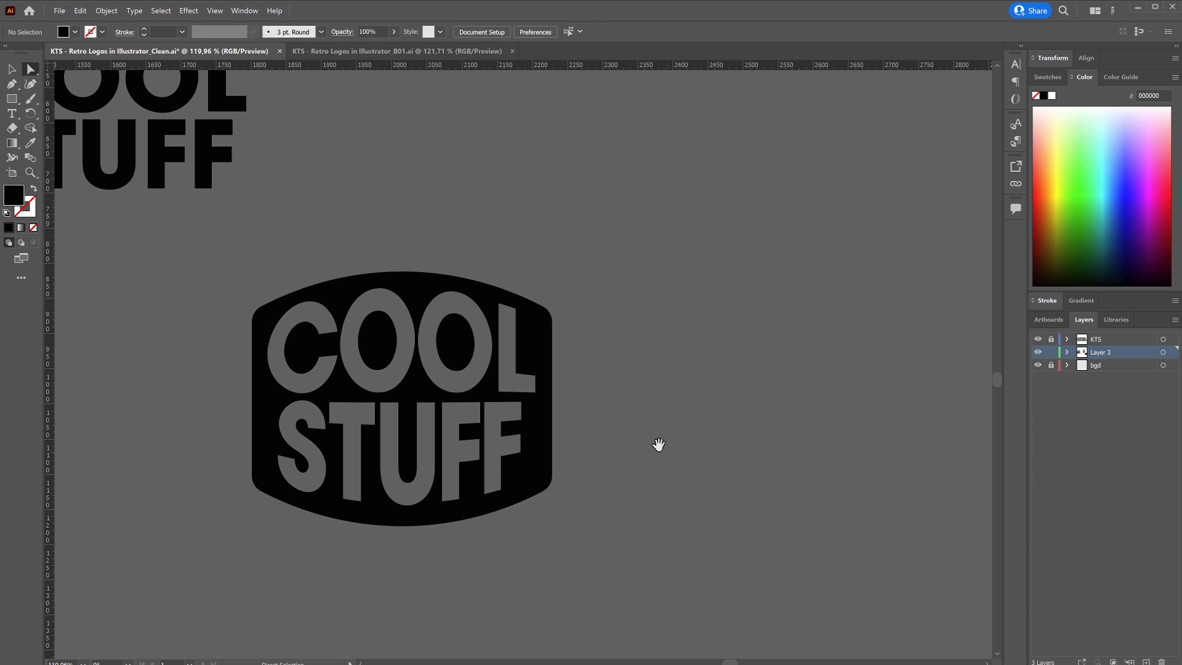
# Flatten the badge's upper and lower curves slightly by moving each curve a little toward the lettering.
pyautogui.moveTo(656, 444); pyautogui.dragTo(627, 445)
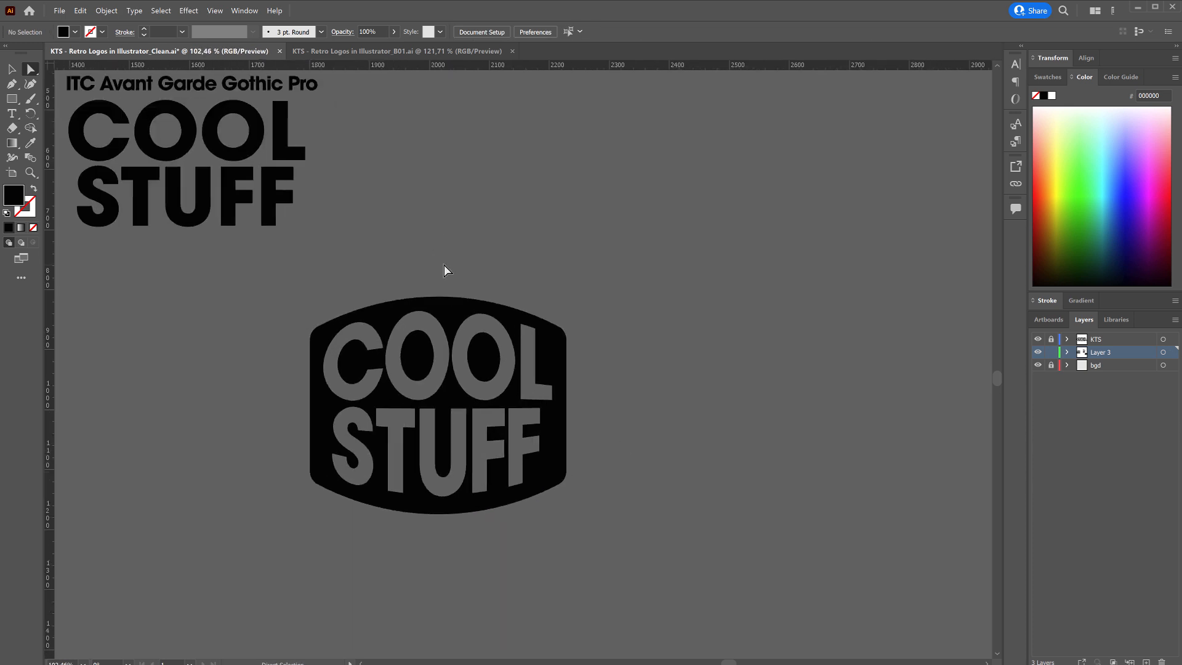
pyautogui.click(440, 301)
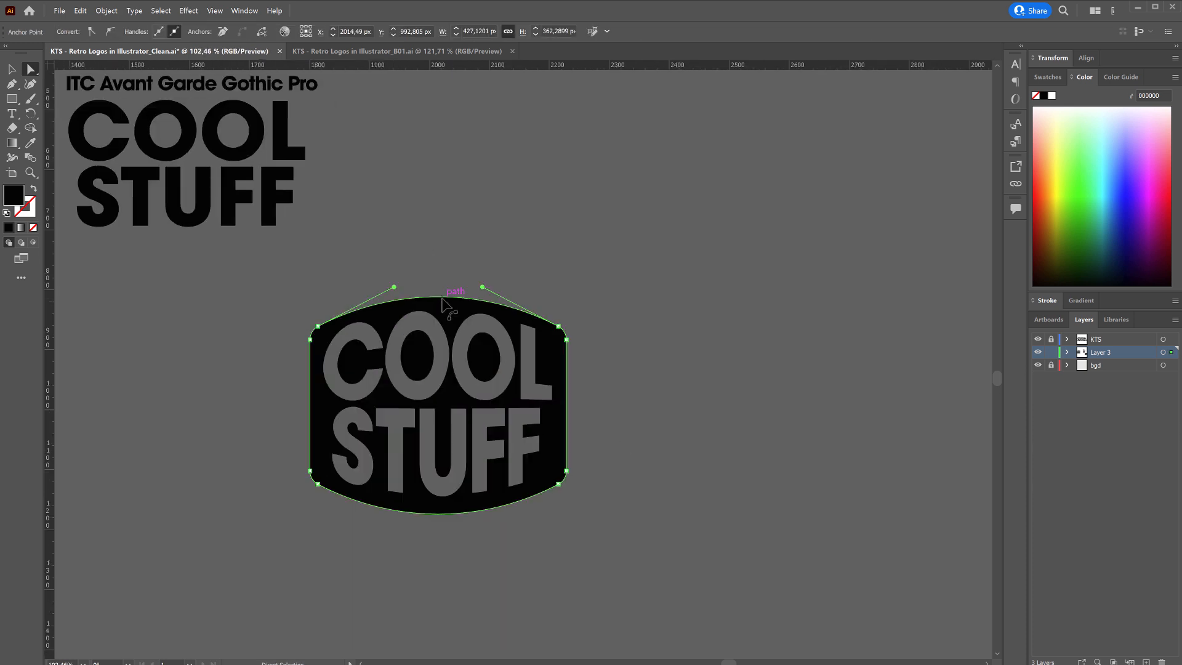
pyautogui.moveTo(442, 302); pyautogui.dragTo(443, 305)
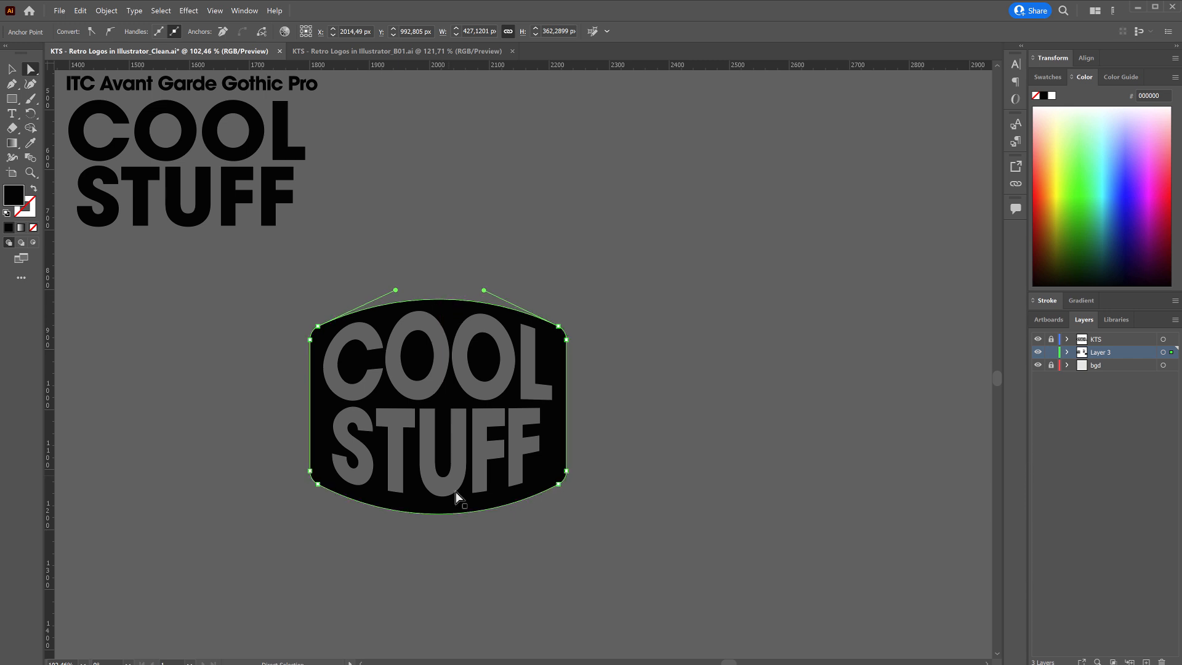
pyautogui.moveTo(447, 513); pyautogui.dragTo(443, 511)
pyautogui.click(439, 580)
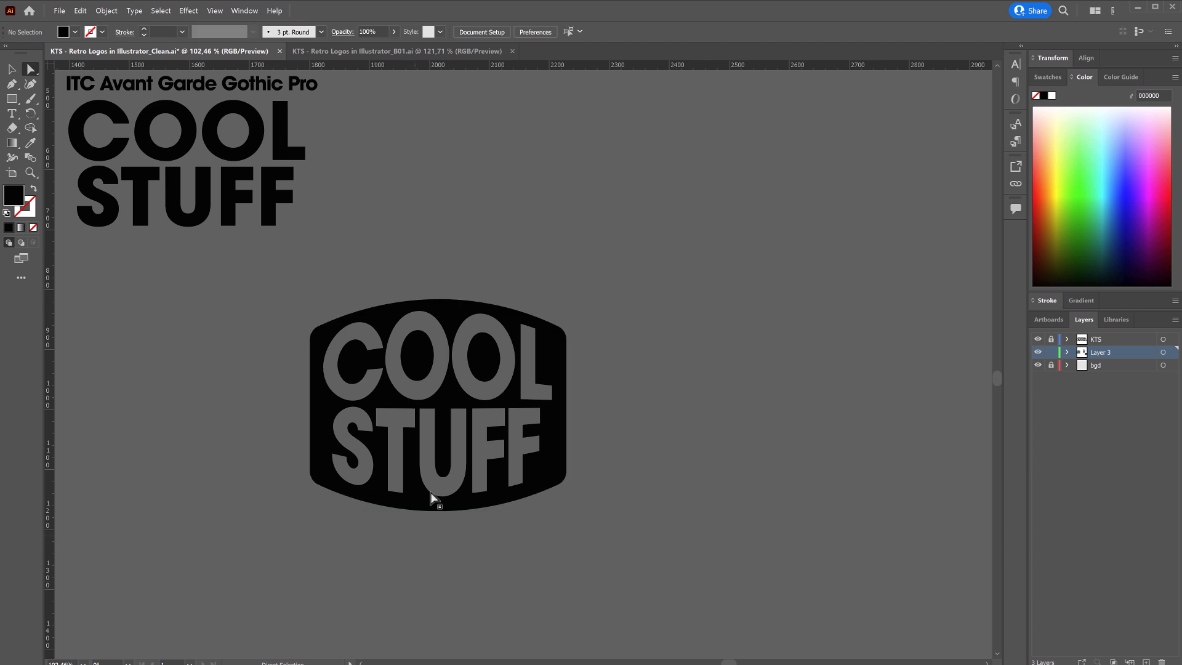
pyautogui.scroll(3, 468, 332)
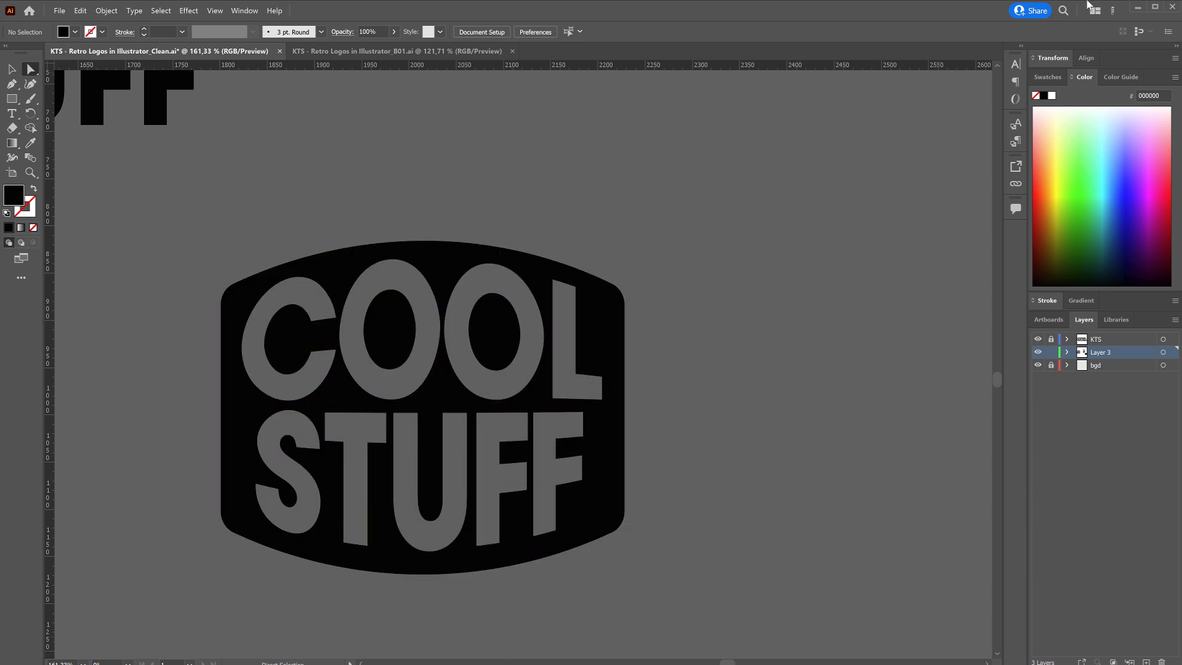
# Switch to the referencias folder and examine the Richard Petty Motorsports and Motul reference logos, closing each image.
pyautogui.click(1138, 10)
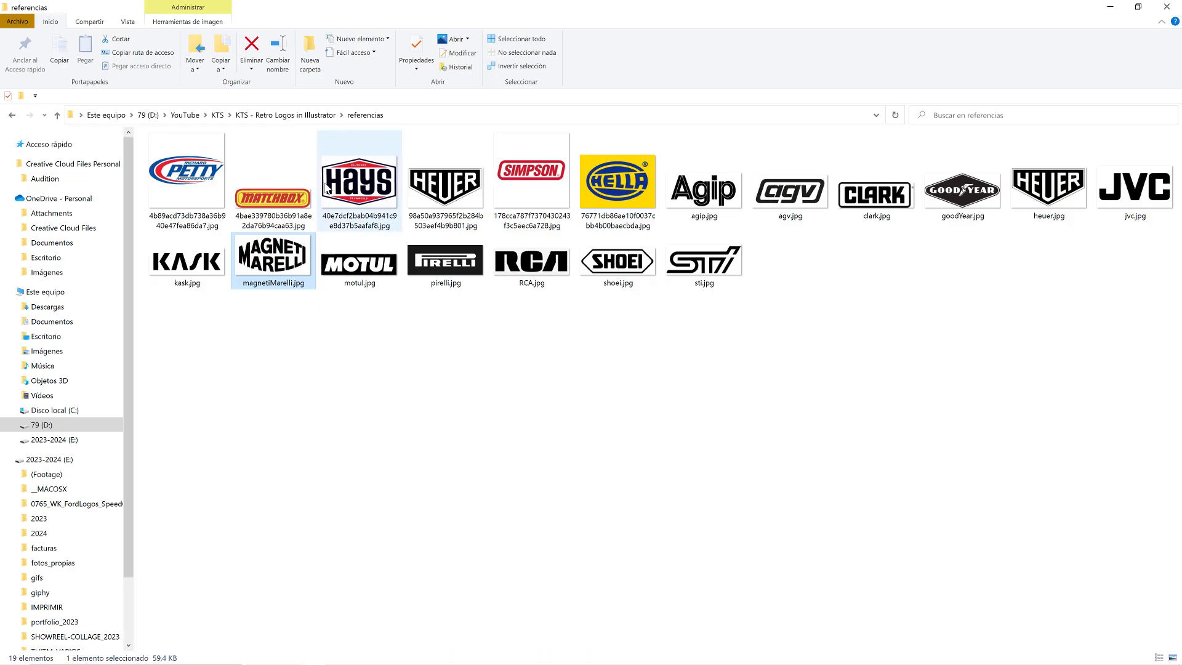
pyautogui.doubleClick(197, 181)
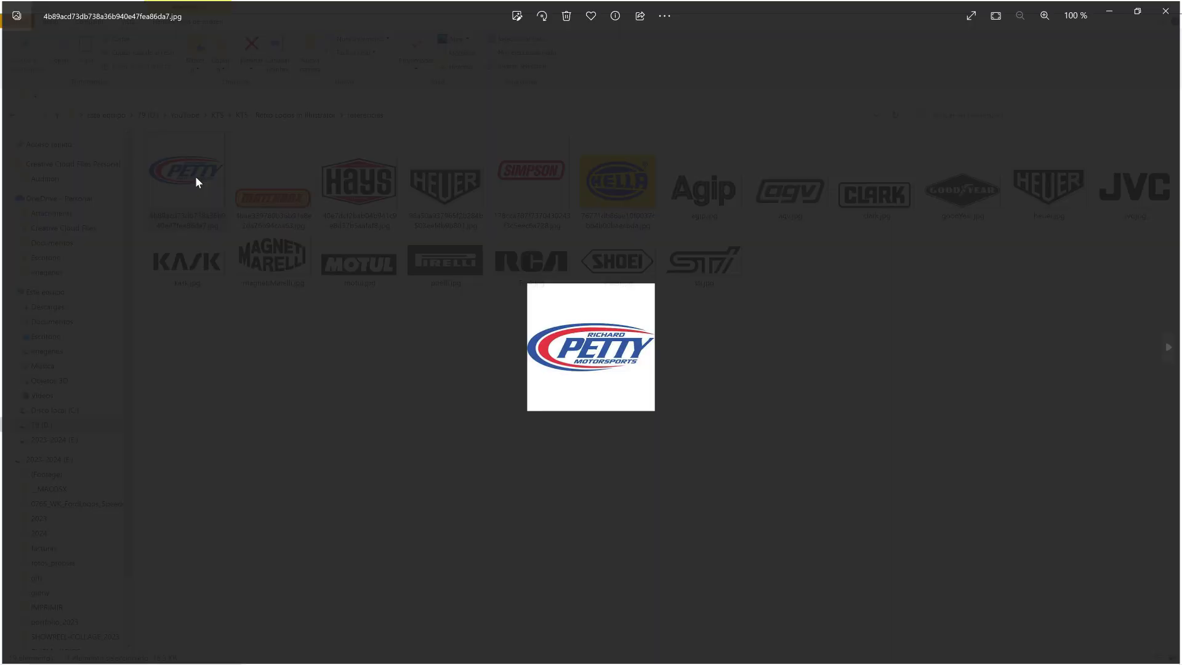
pyautogui.scroll(5, 671, 376)
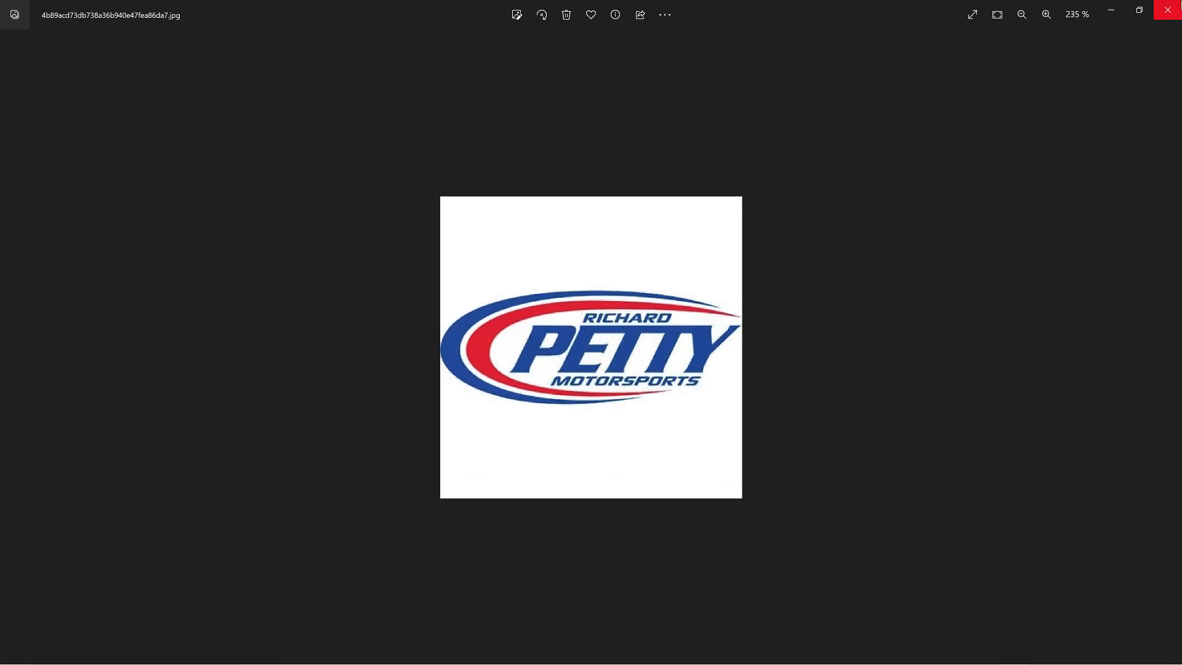
pyautogui.click(1167, 9)
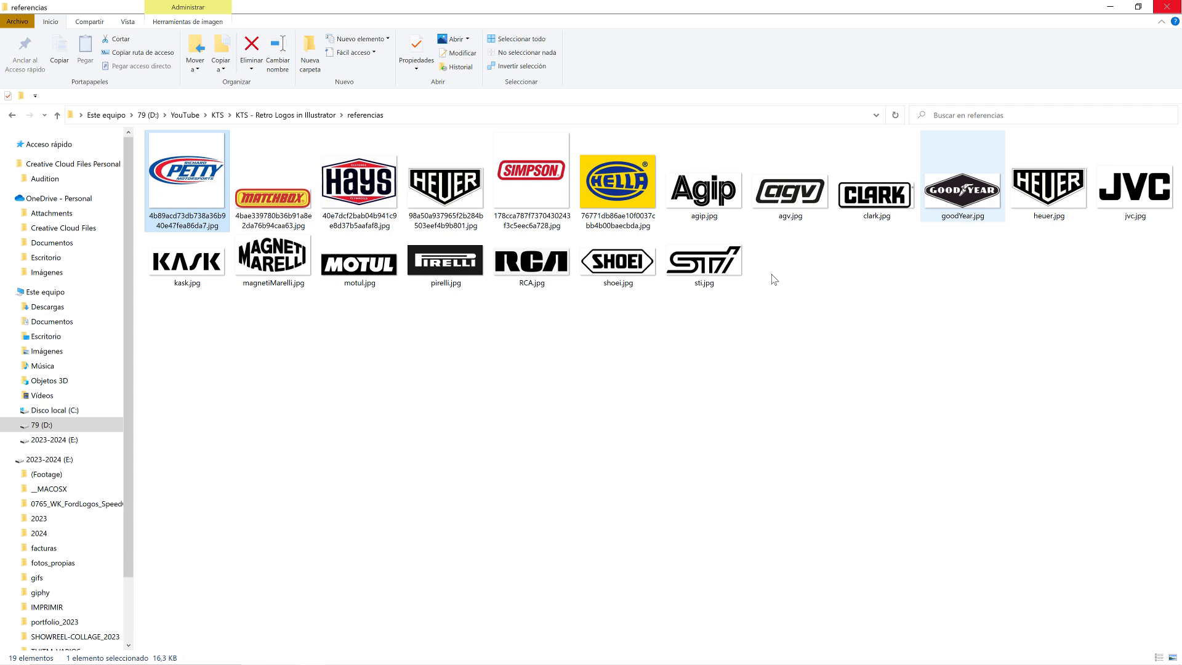
pyautogui.doubleClick(369, 274)
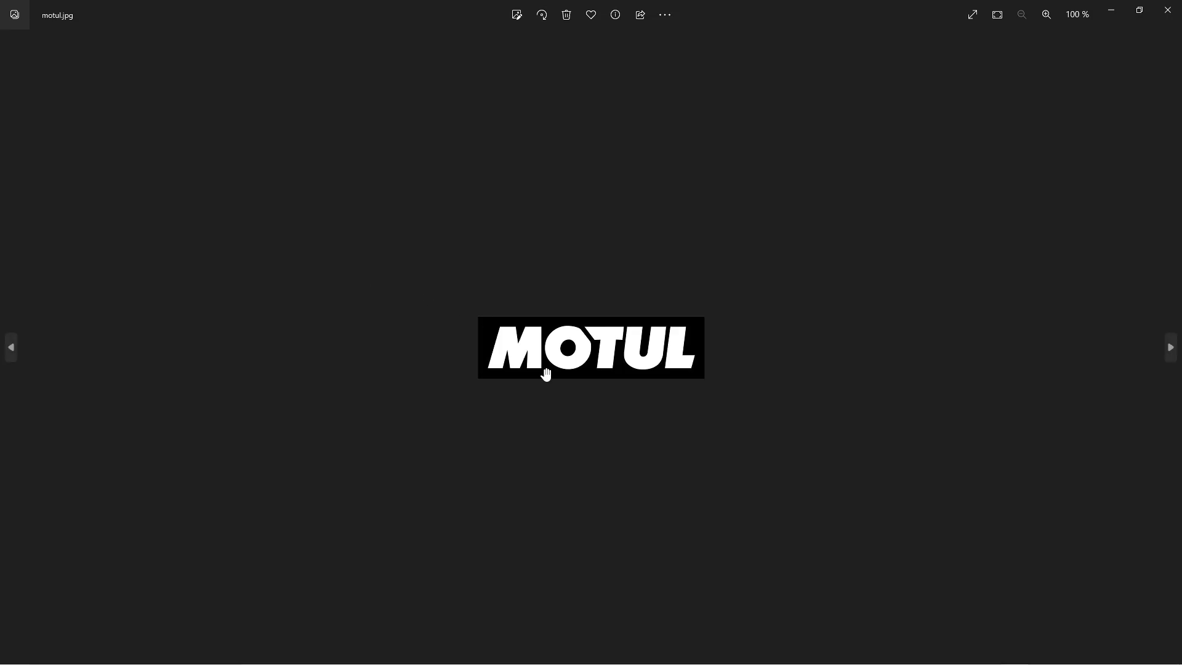
pyautogui.click(1167, 10)
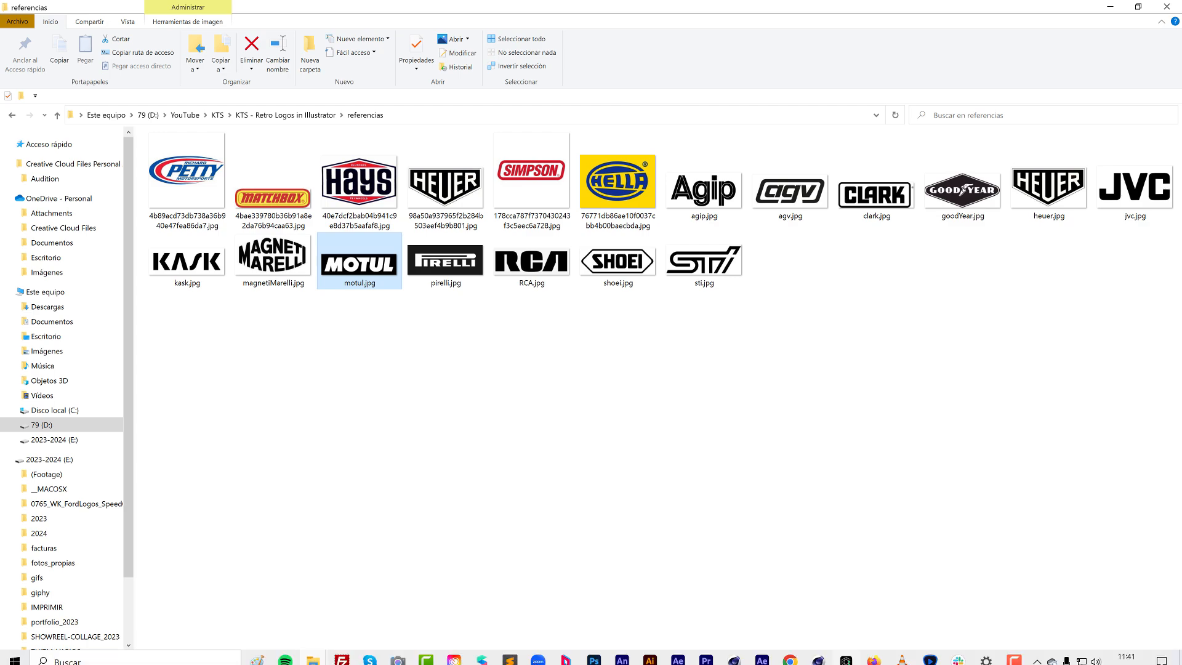
# Switch back to Illustrator and move the COOL STUFF badge onto the artboard, beside the COOL and PEACHES logos.
pyautogui.click(650, 654)
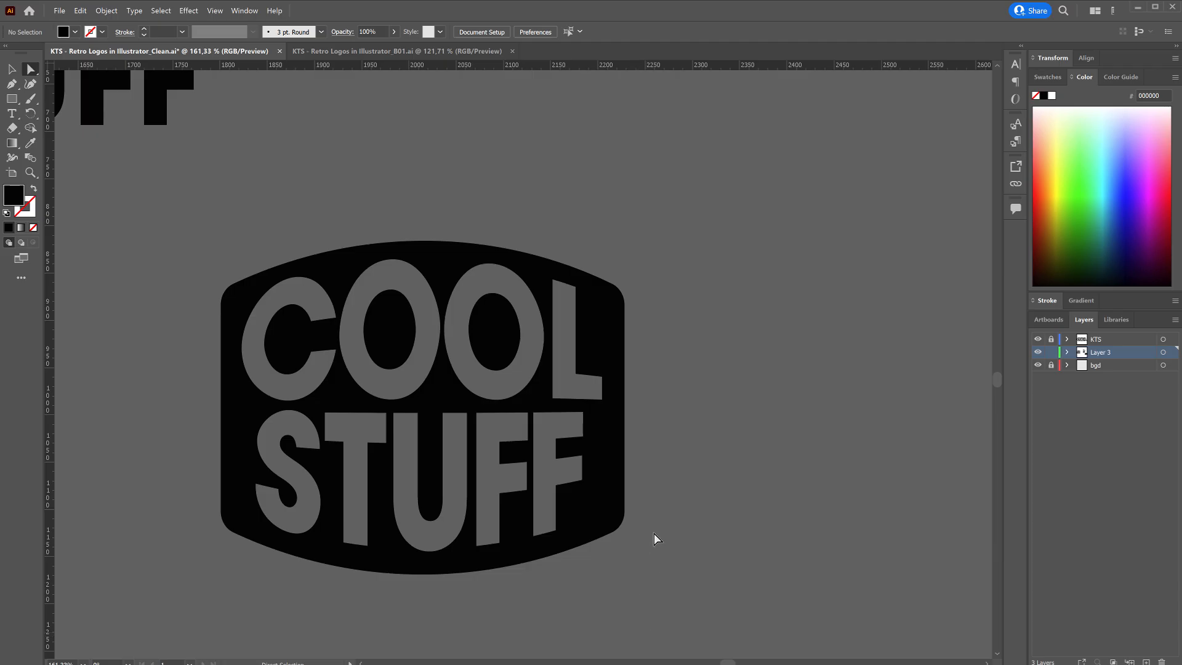
pyautogui.press('v')
pyautogui.moveTo(396, 361); pyautogui.dragTo(211, 393)
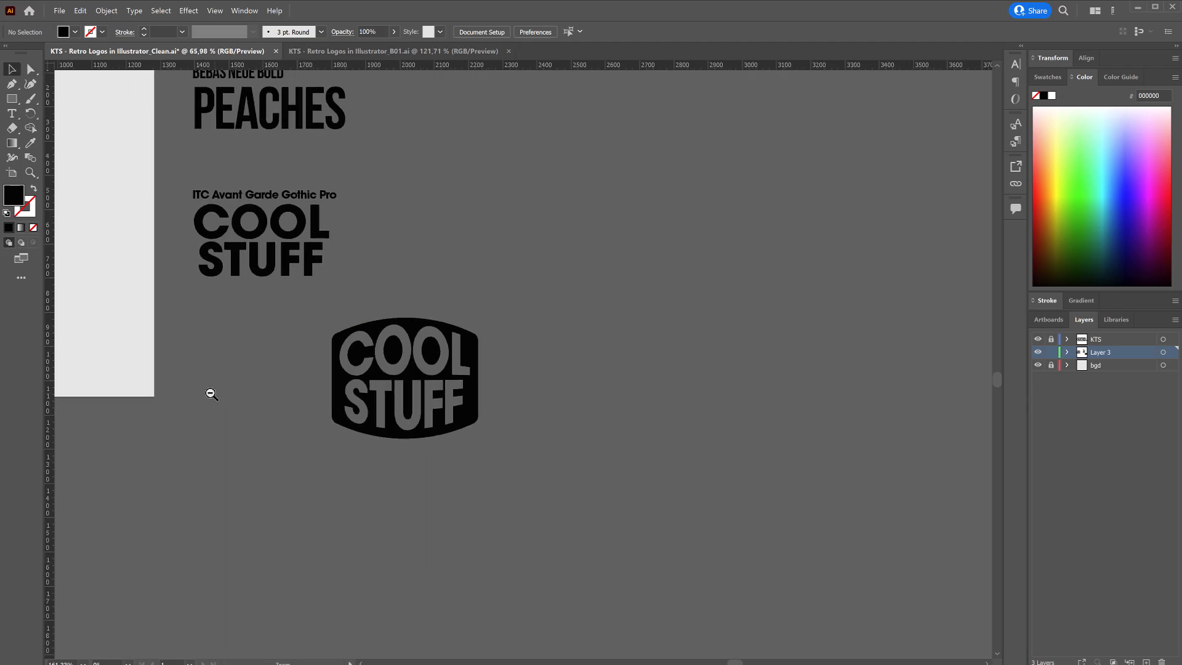
pyautogui.moveTo(425, 401); pyautogui.dragTo(975, 476)
pyautogui.moveTo(673, 442); pyautogui.dragTo(464, 426)
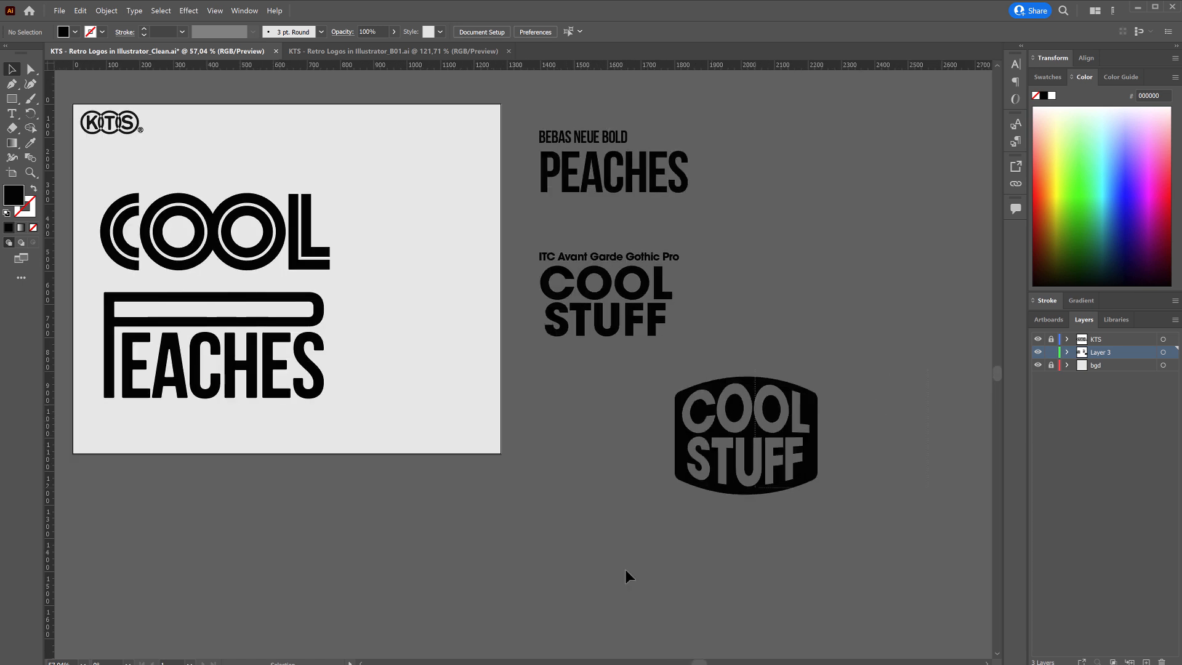
pyautogui.click(757, 469)
pyautogui.moveTo(757, 469); pyautogui.dragTo(412, 295)
# Scale the COOL and PEACHES logos down together to about 578 px wide, and shift the badge slightly closer to them.
pyautogui.moveTo(325, 183); pyautogui.dragTo(111, 384)
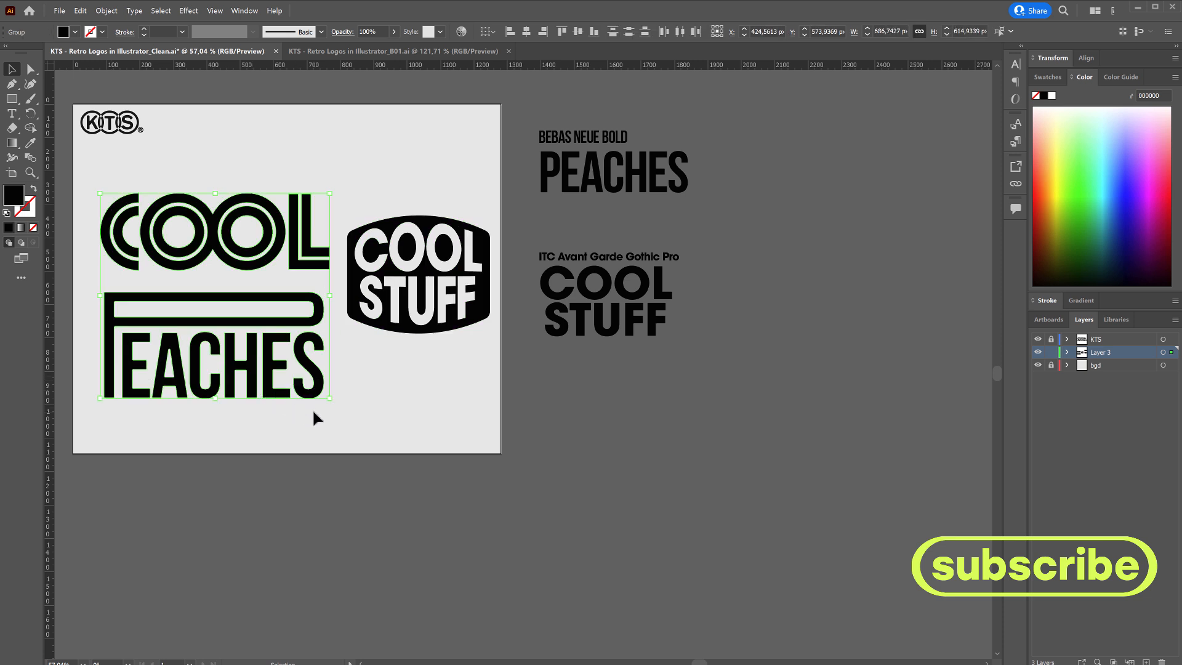
pyautogui.moveTo(336, 408); pyautogui.dragTo(295, 368)
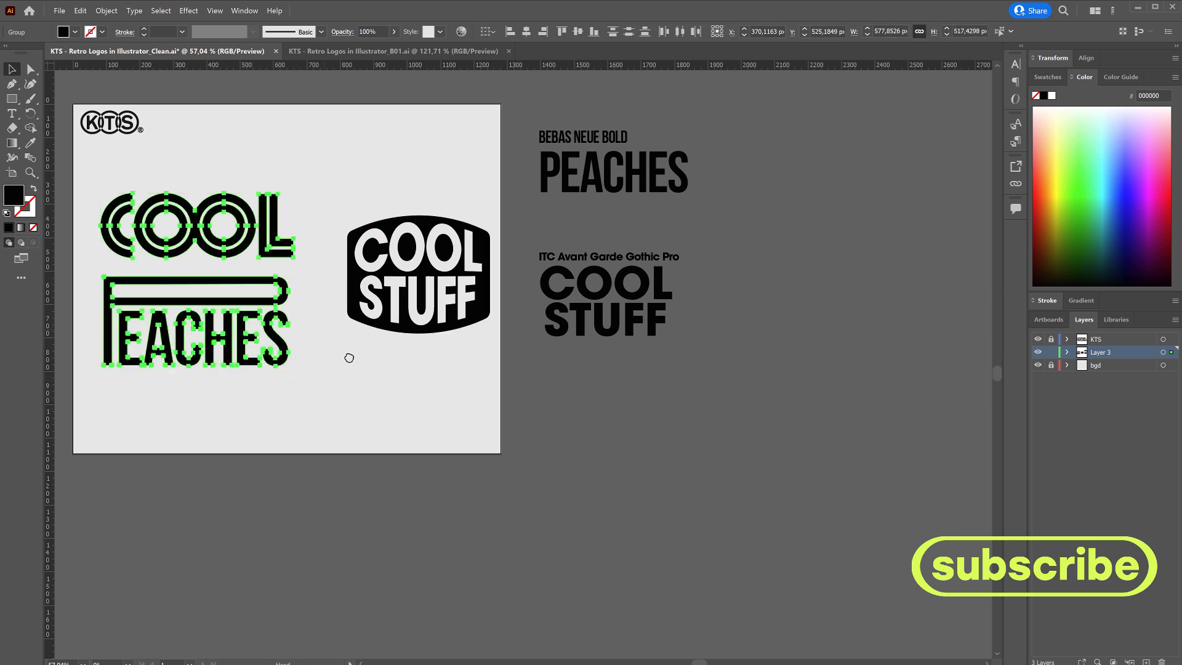
pyautogui.moveTo(360, 248); pyautogui.dragTo(457, 333)
pyautogui.click(524, 296)
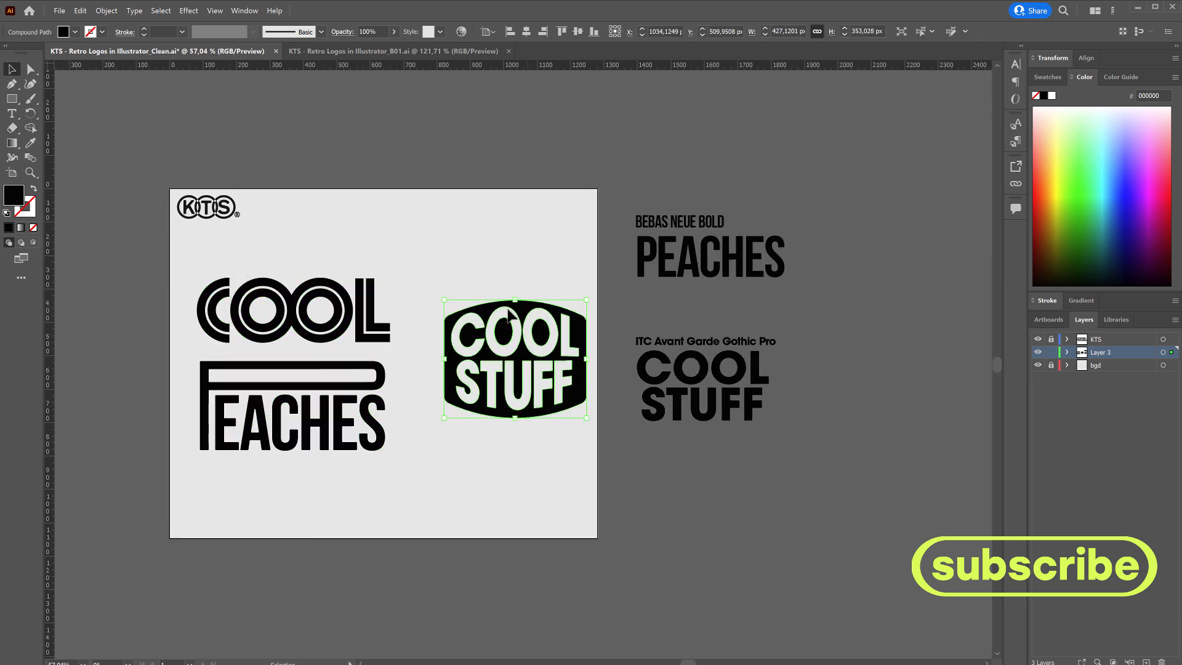
pyautogui.moveTo(524, 297); pyautogui.dragTo(499, 301)
pyautogui.click(533, 266)
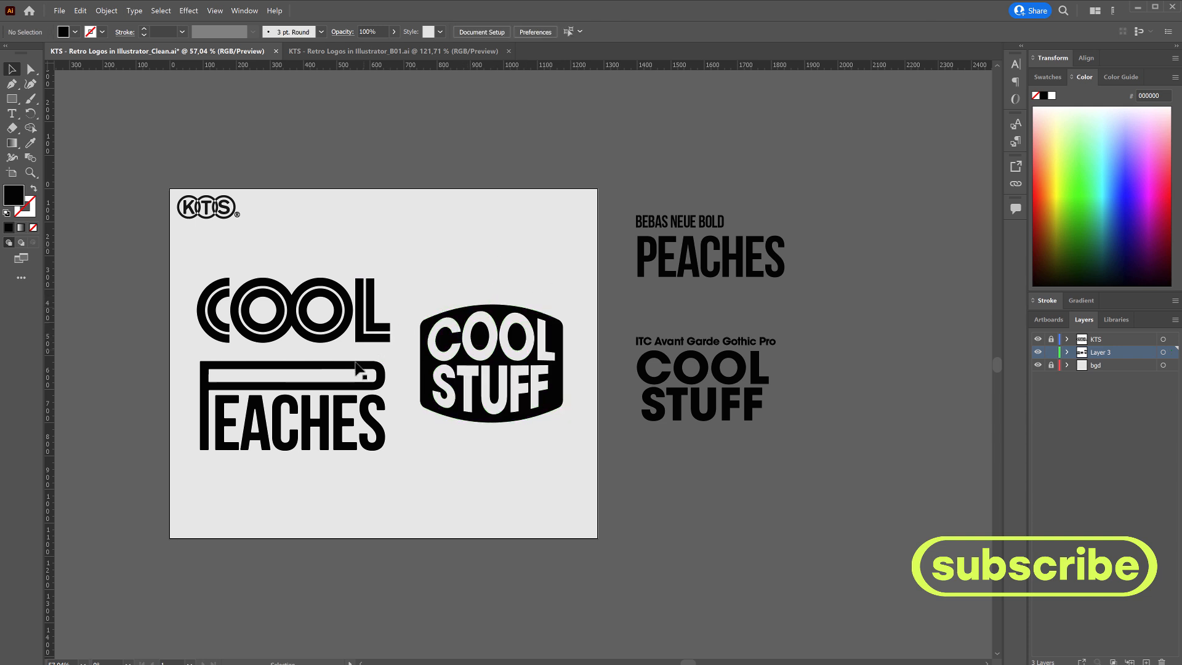